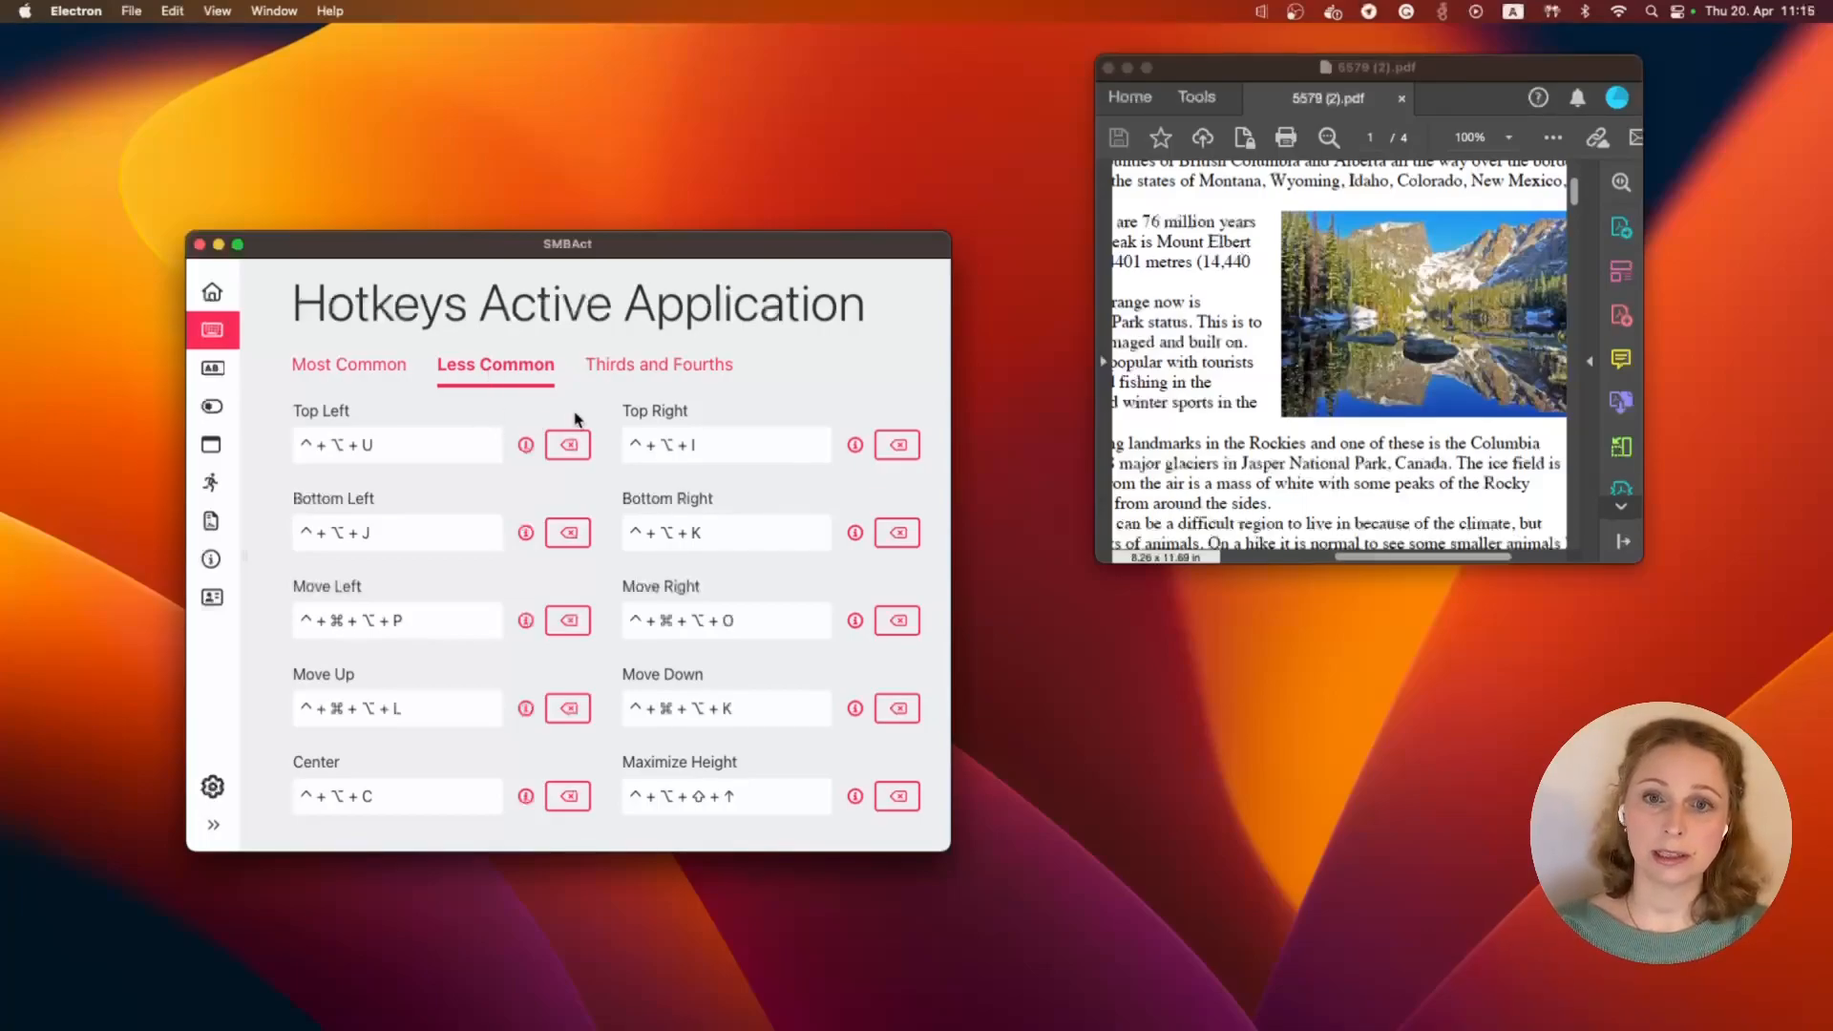
Review the hotkey groups for the active application, ending on Most Common, and open the Active Window Actor settings.
{"action": "left_click", "coordinate": [701, 365]}
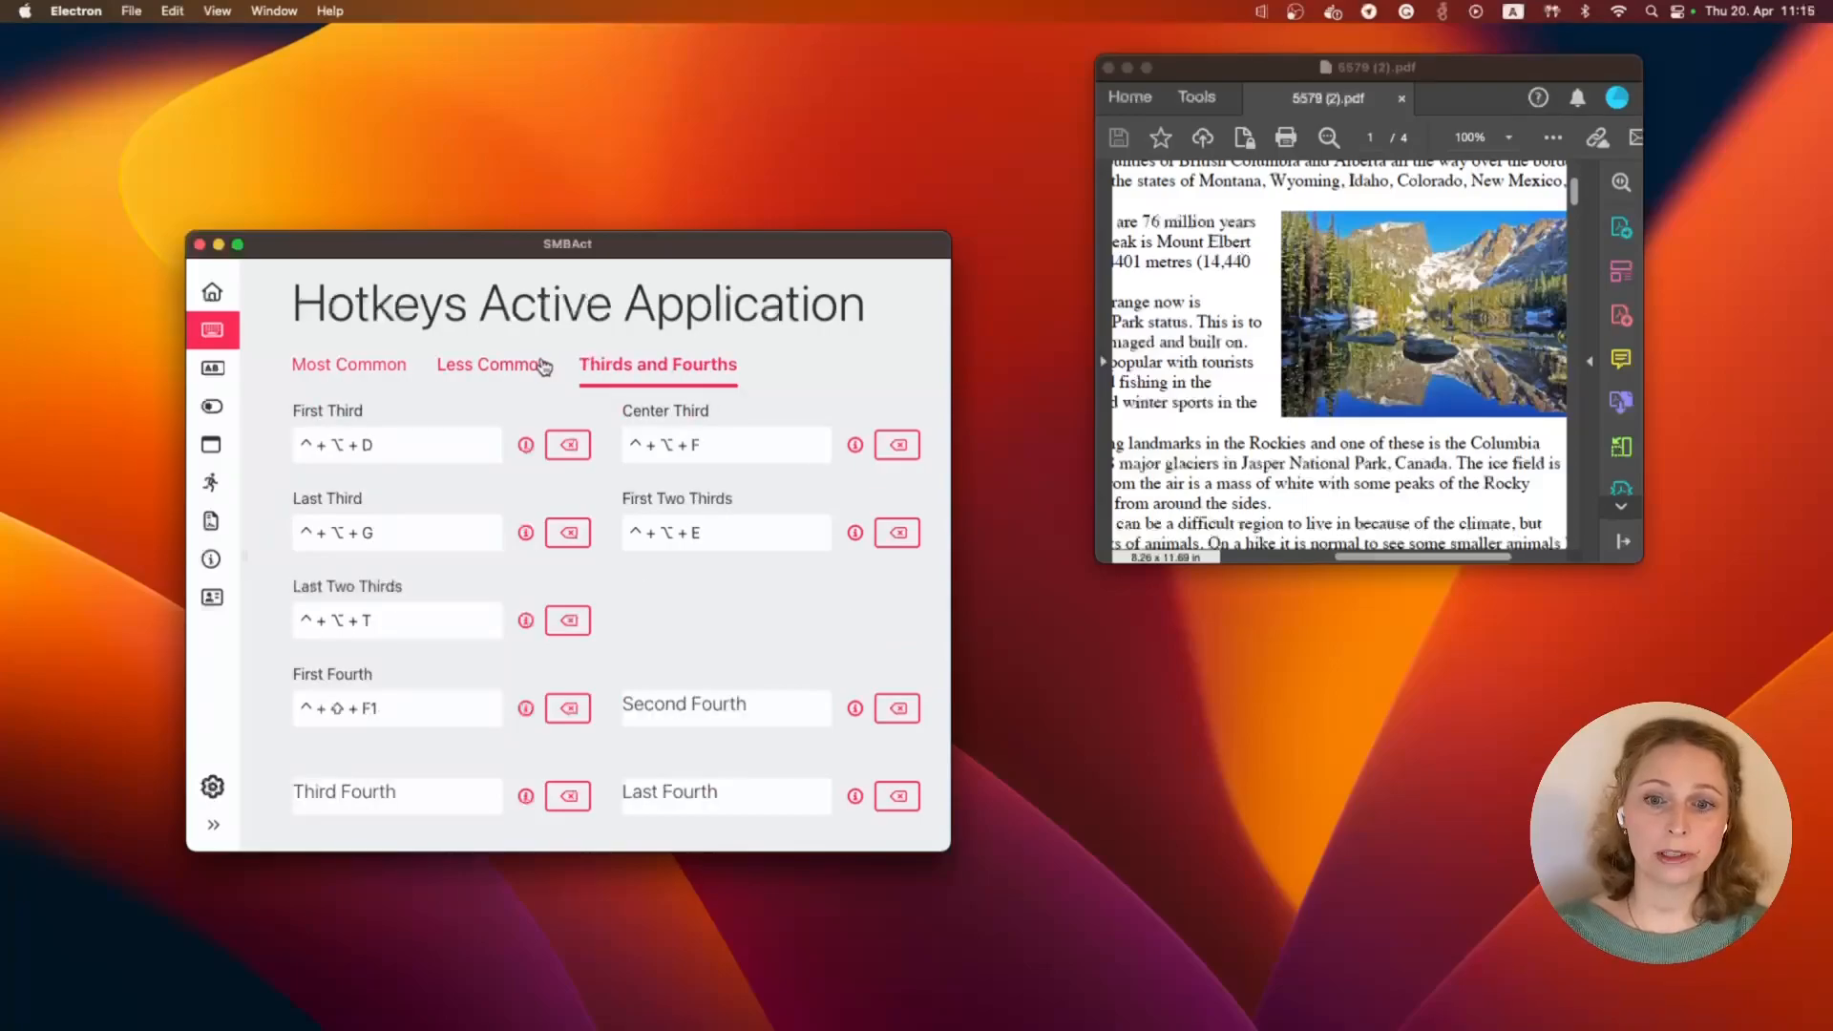
{"action": "left_click", "coordinate": [466, 368]}
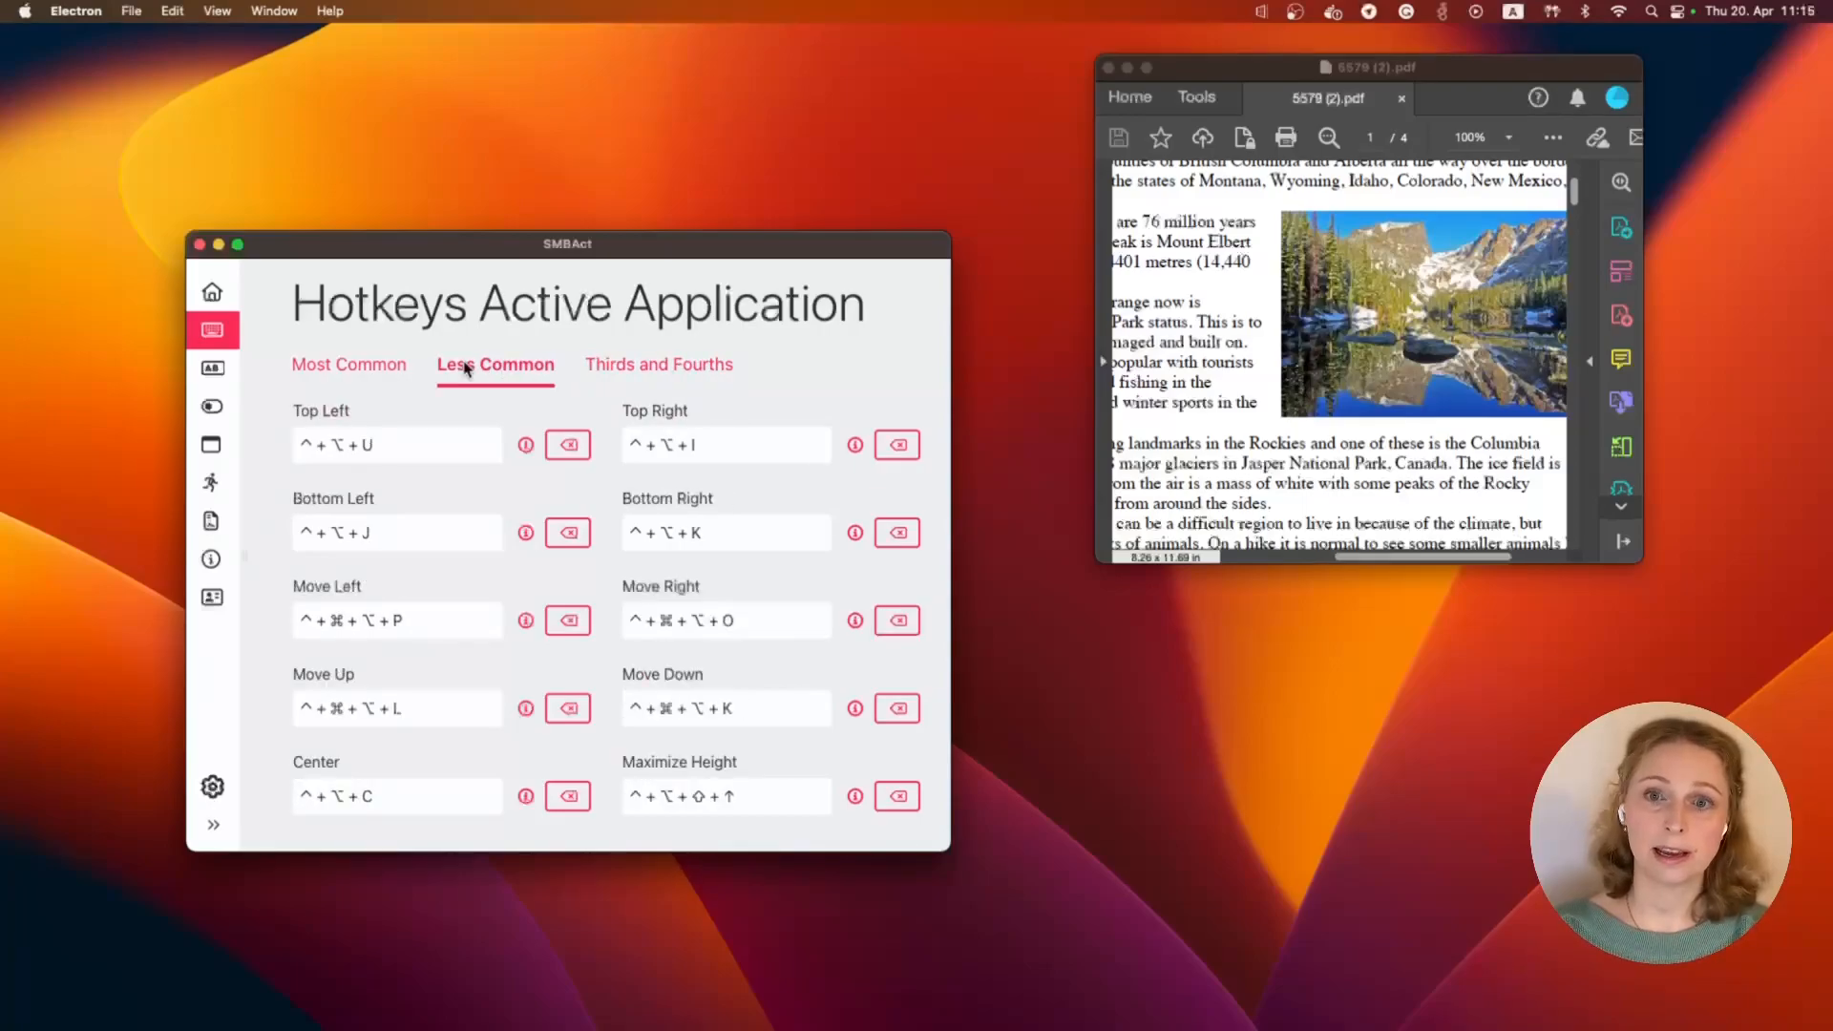
{"action": "left_click", "coordinate": [327, 366]}
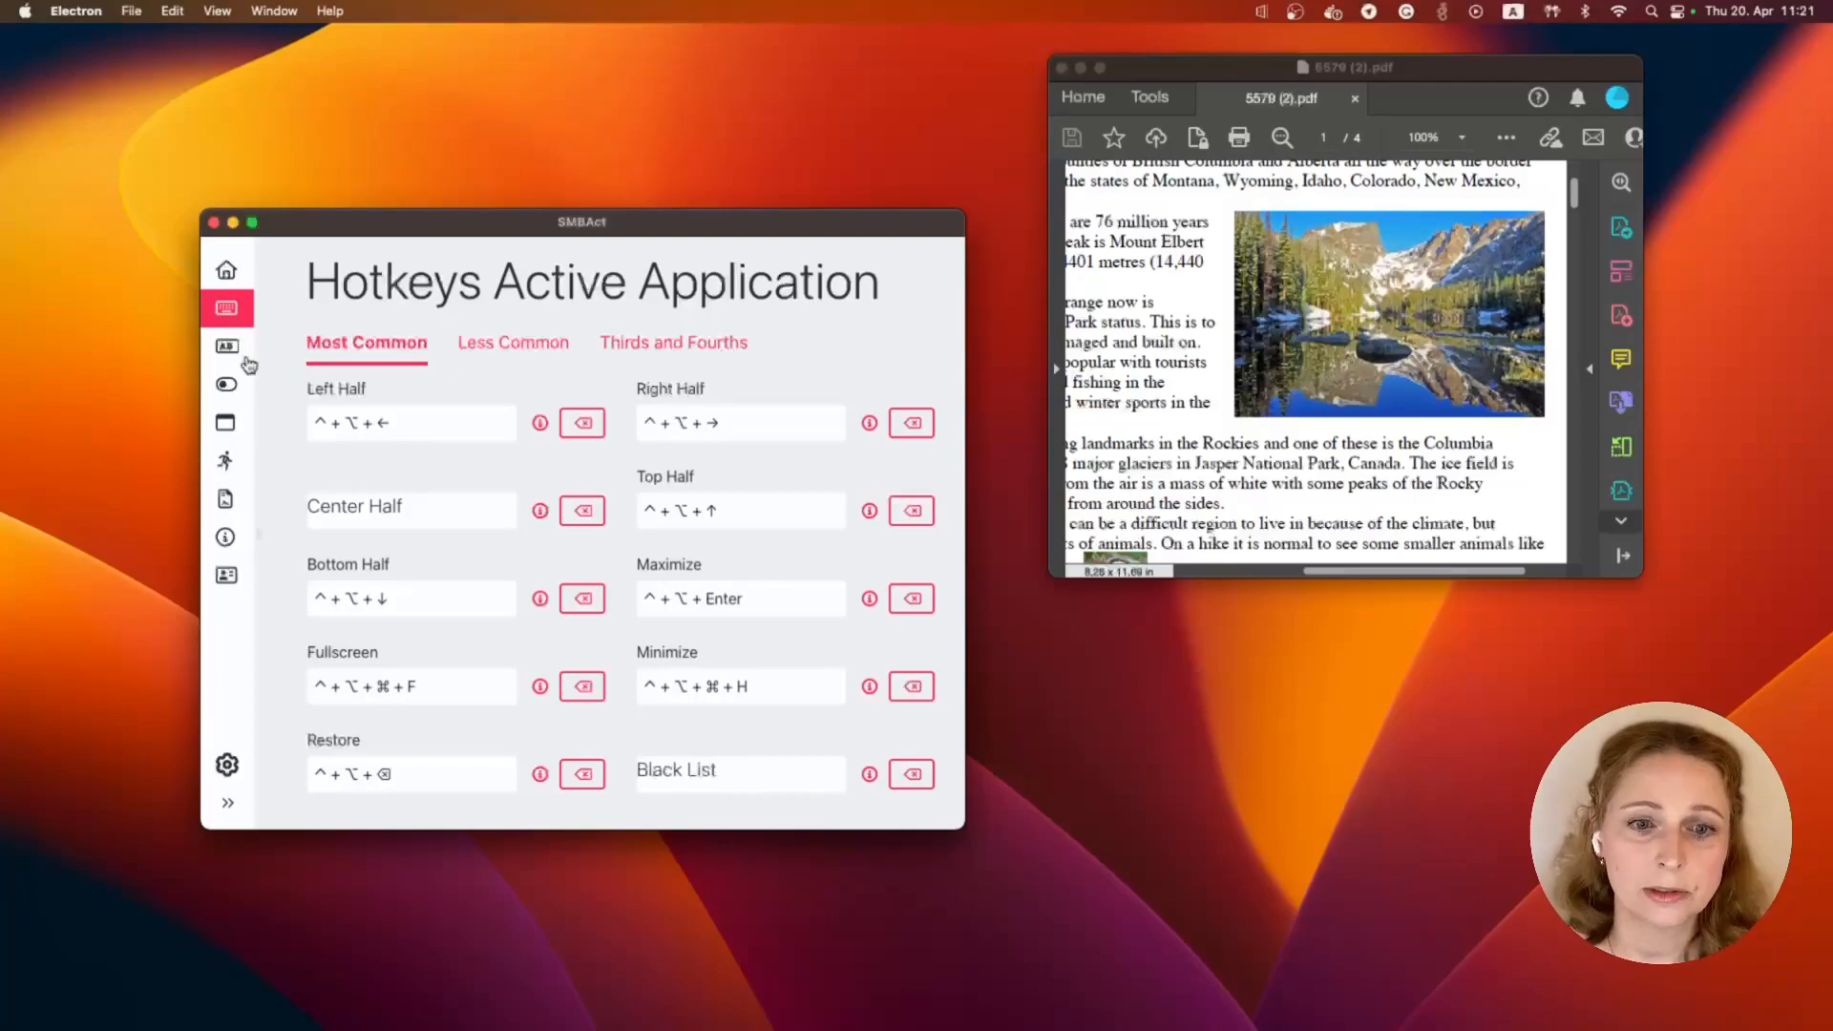
{"action": "left_click", "coordinate": [228, 354]}
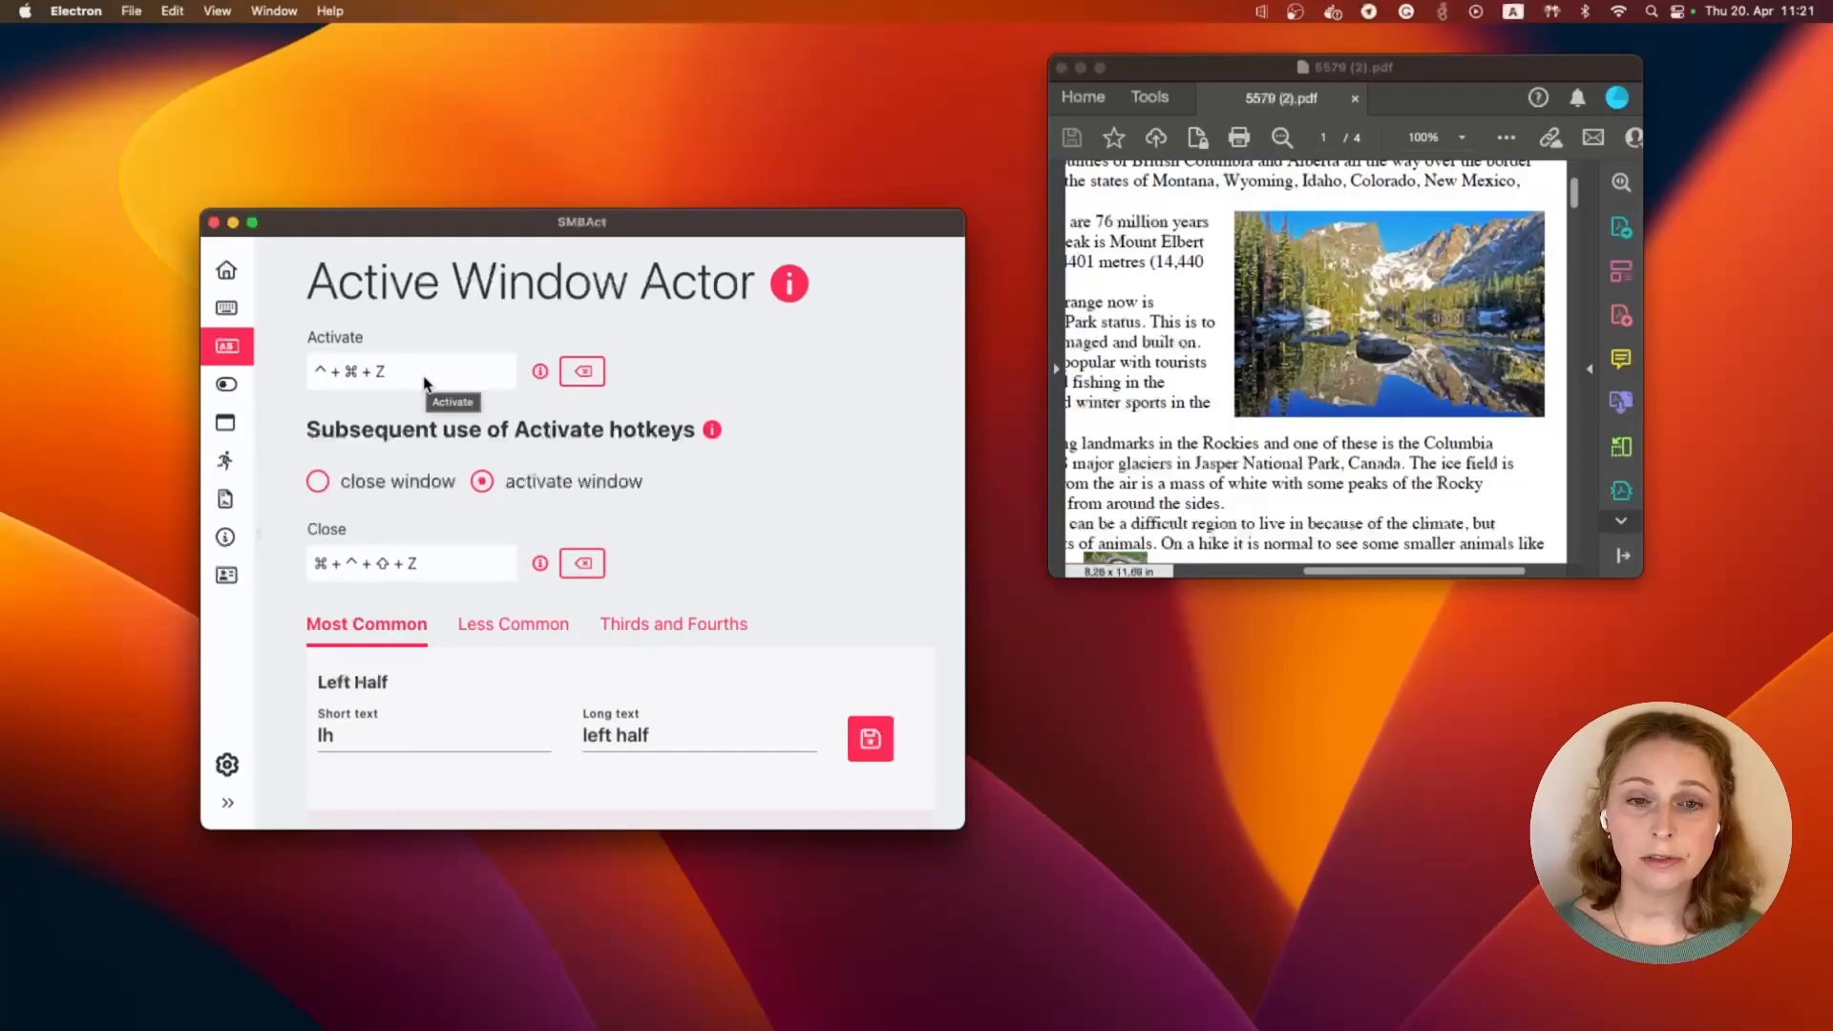
Make the 5579 (2).pdf window active, bring up the Search Action window for it and look through the available actions.
{"action": "left_click", "coordinate": [1279, 71]}
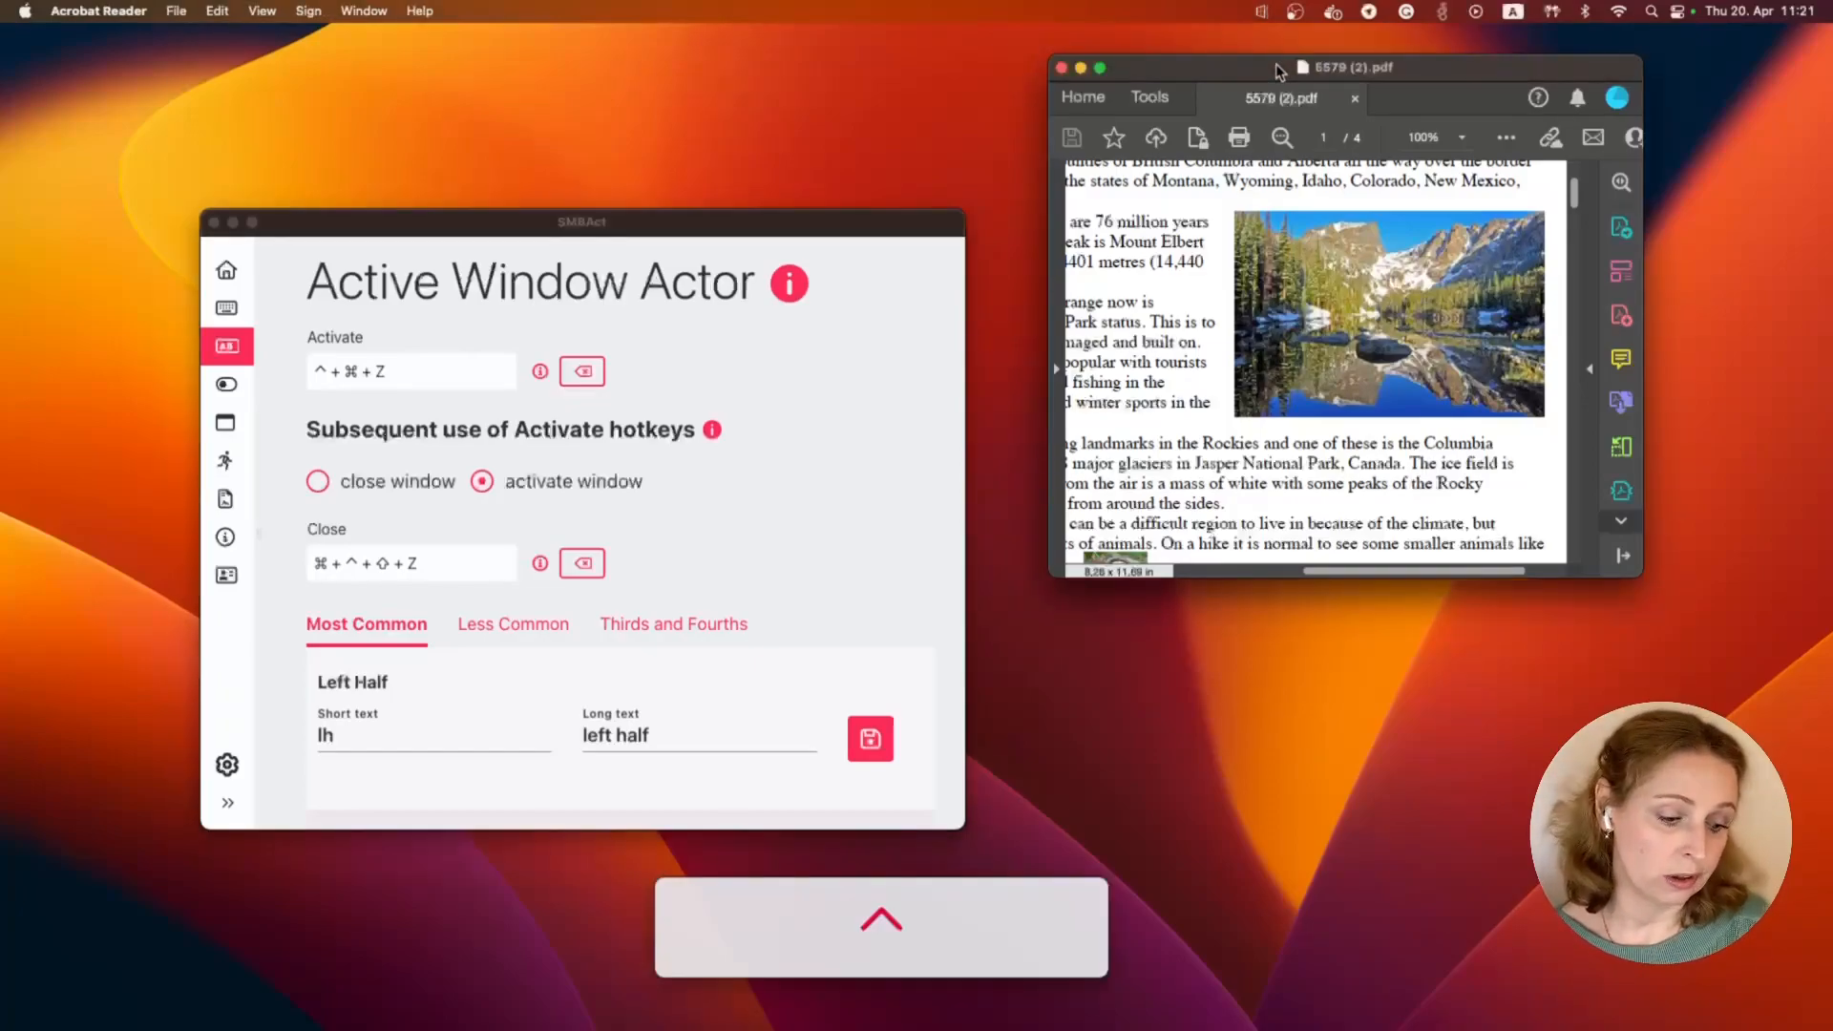
{"action": "key", "text": "ctrl+super+z"}
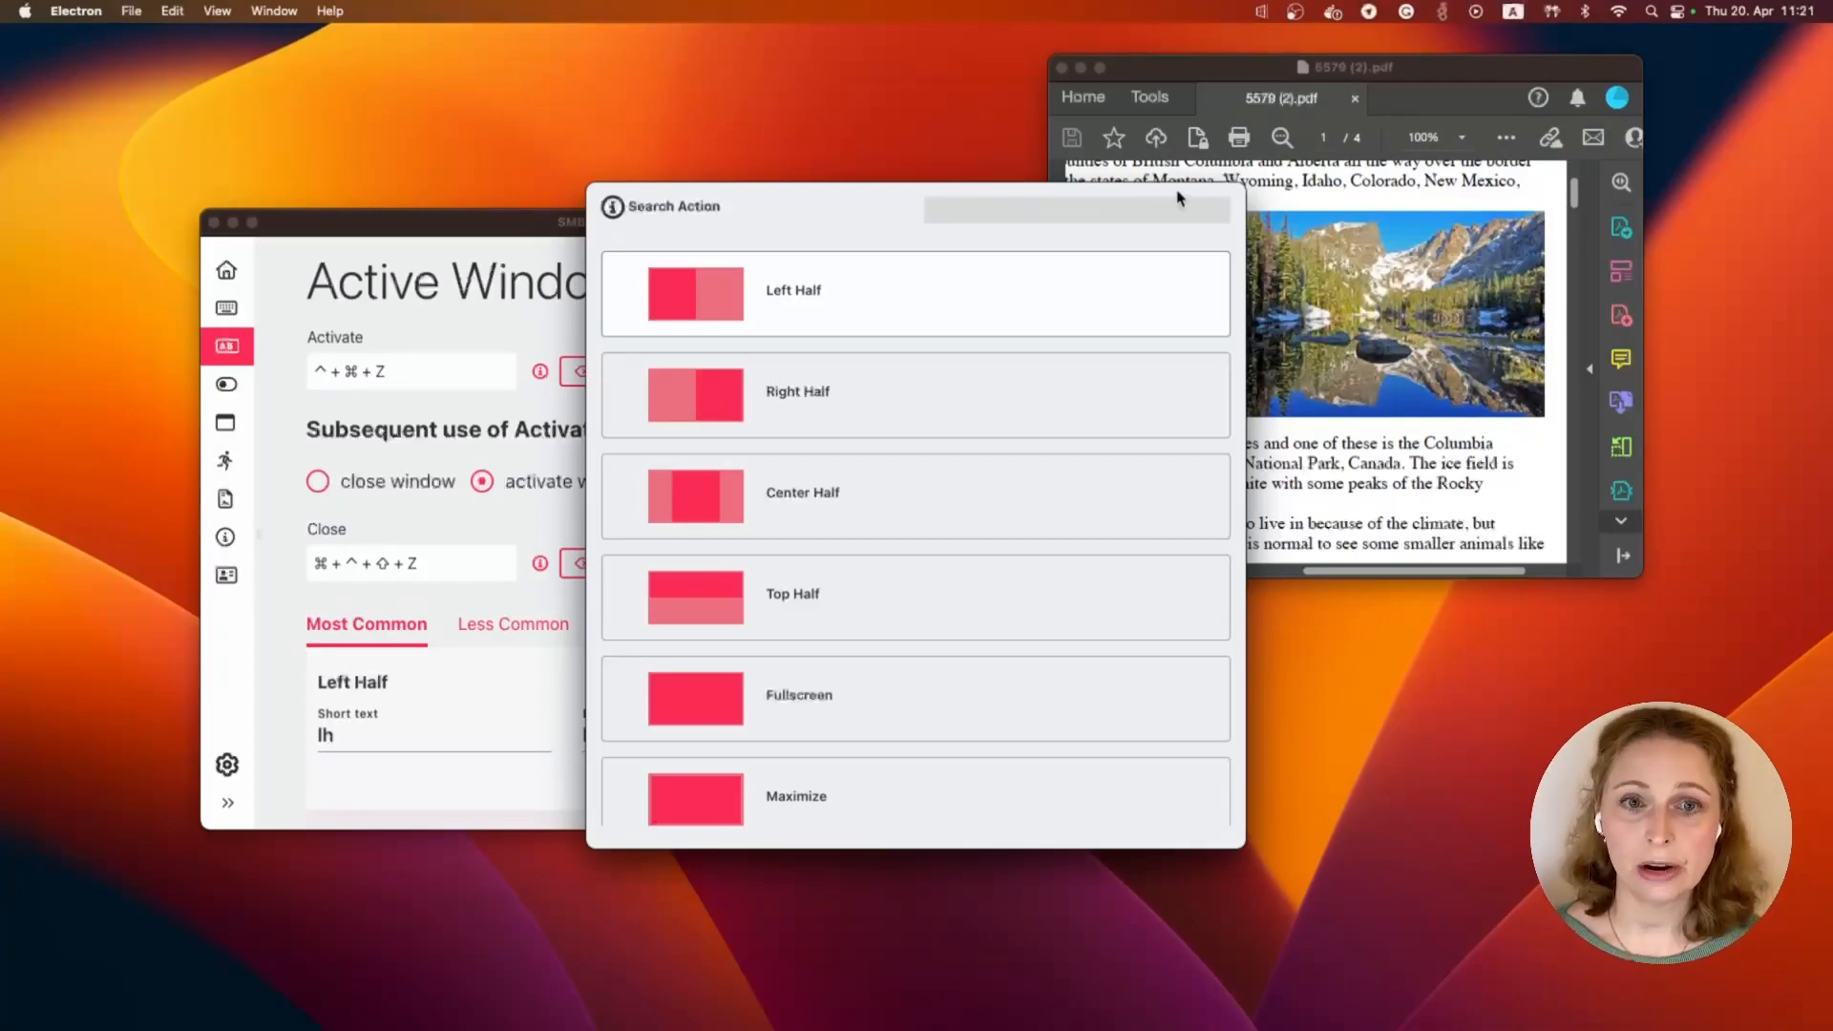
{"action": "scroll", "coordinate": [1009, 363], "scroll_direction": "down", "scroll_amount": 8}
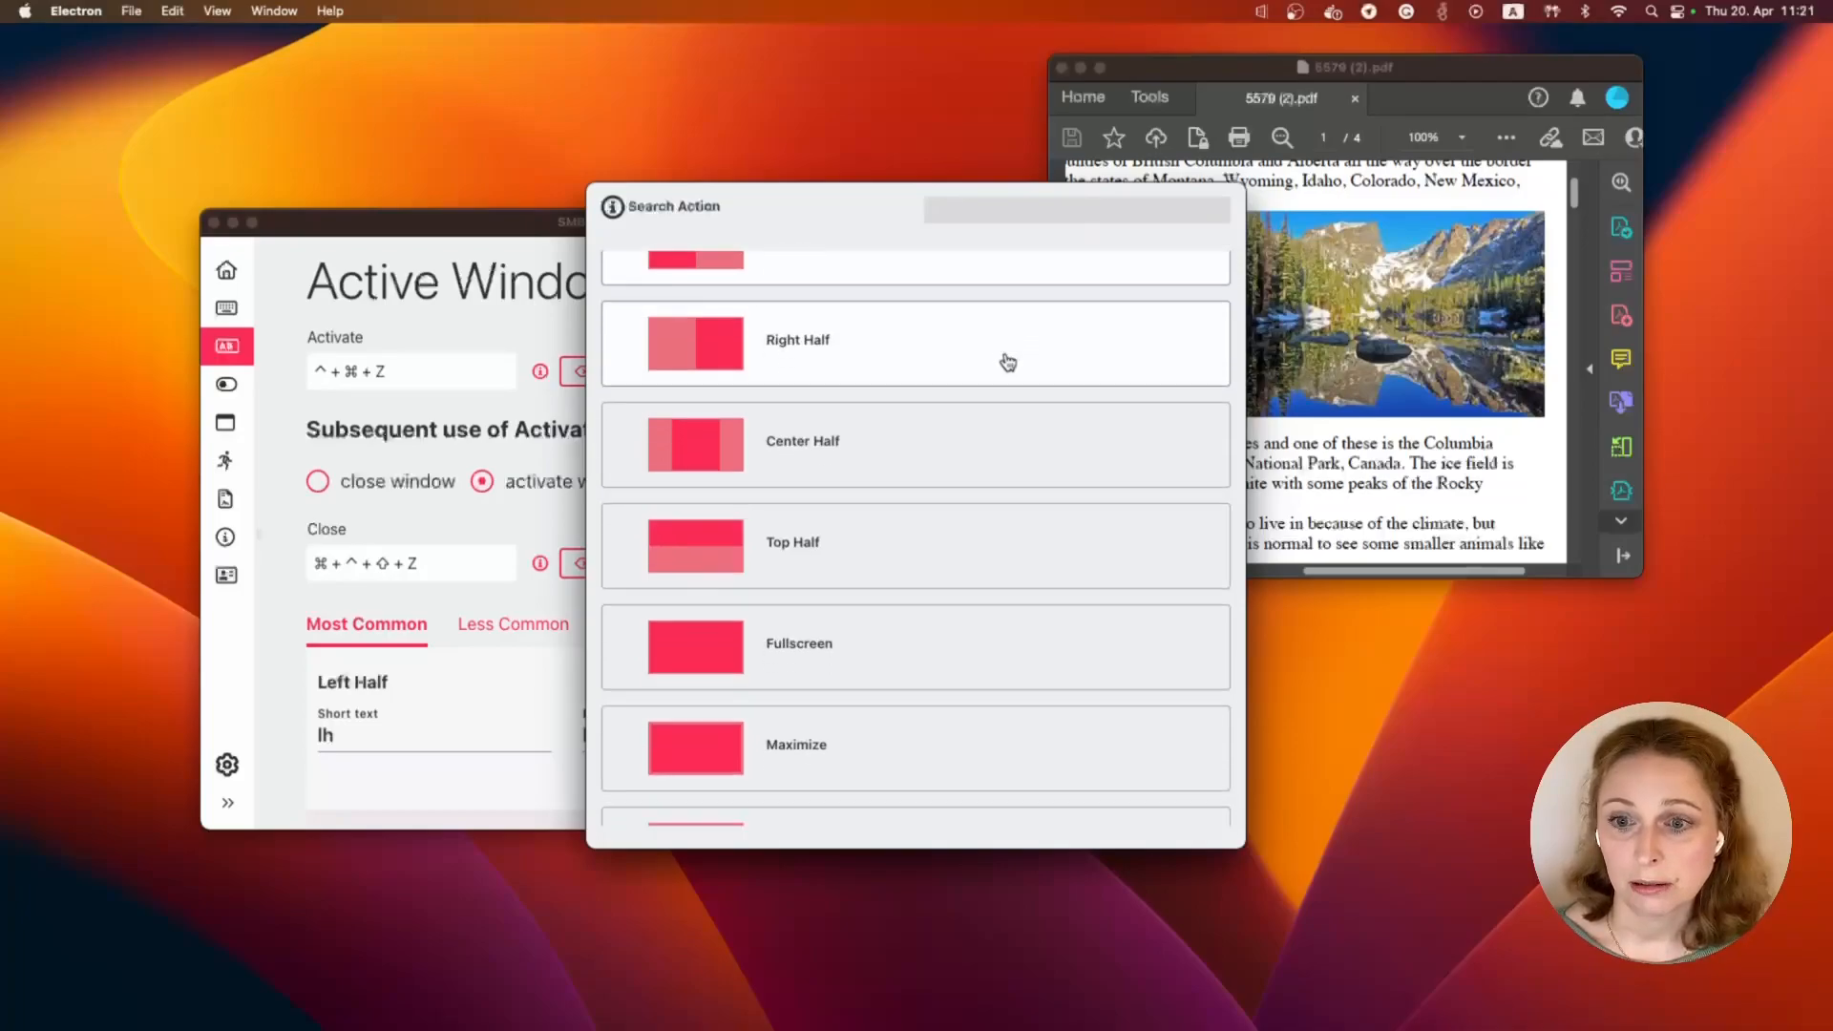
{"action": "scroll", "coordinate": [1008, 363], "scroll_direction": "down", "scroll_amount": 4}
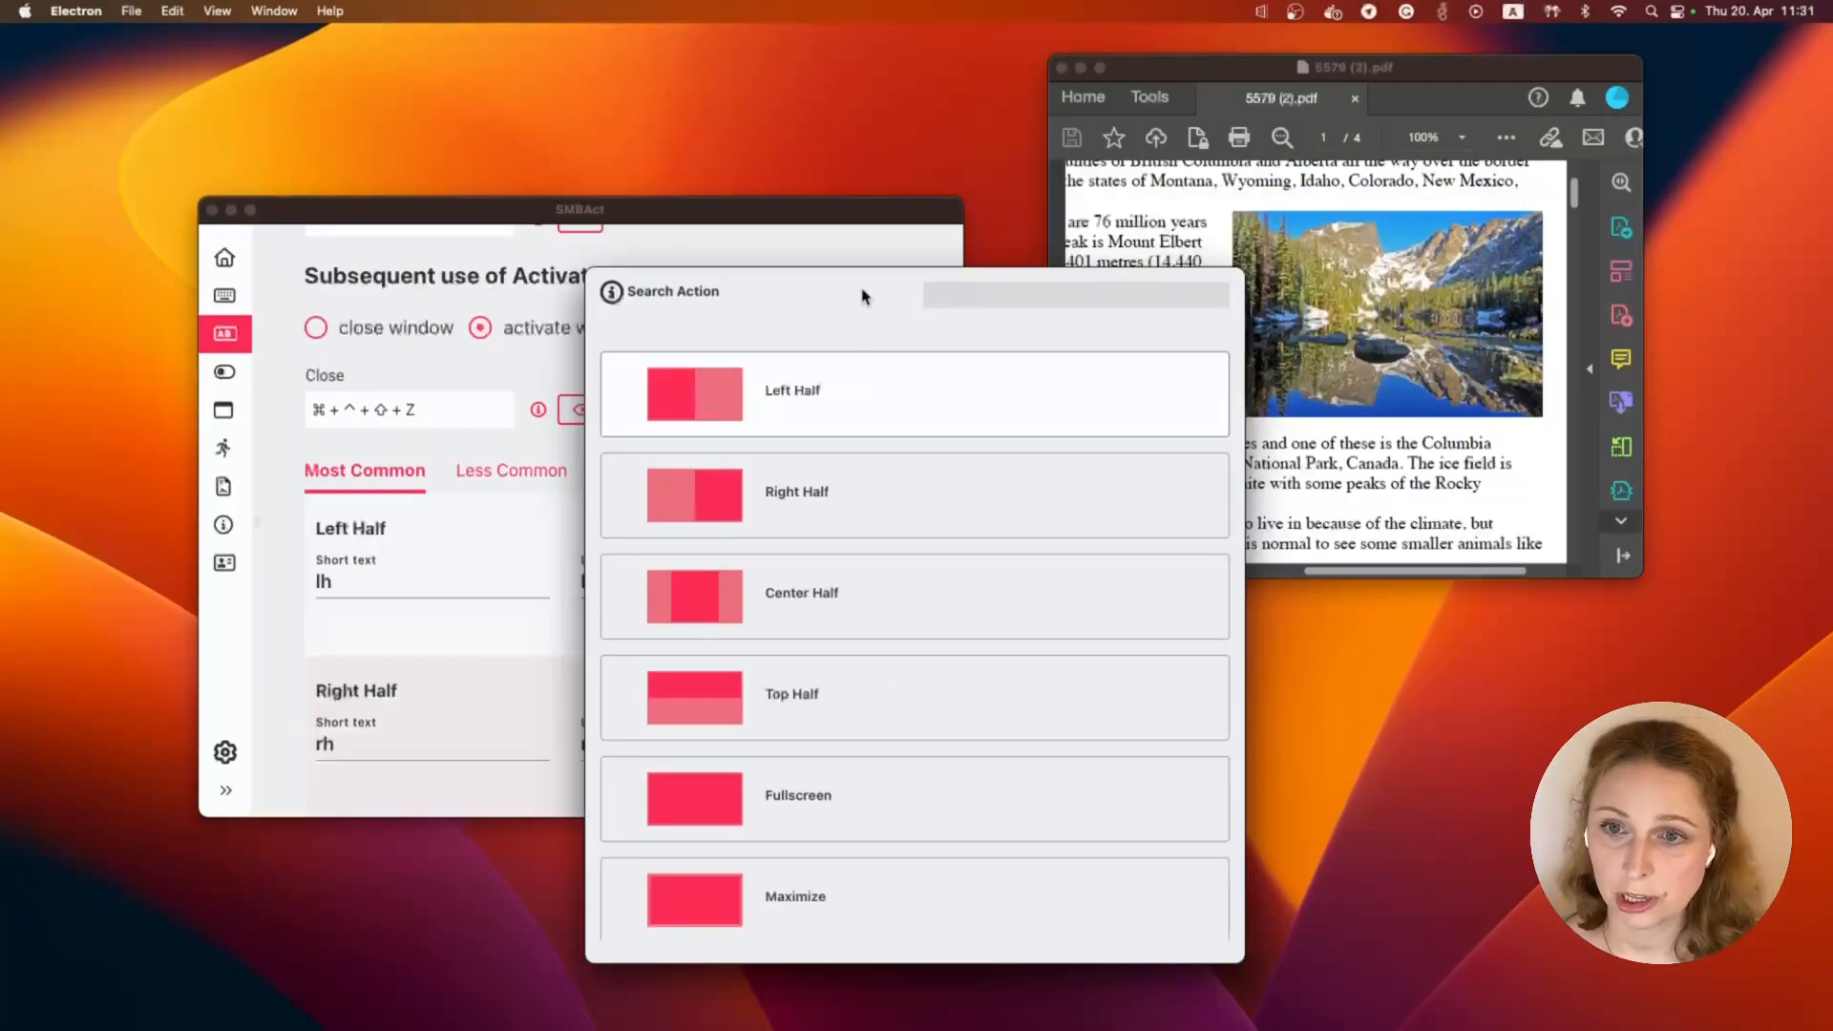
Reposition the Search Action window clear of the settings and run a search for the short text tle.
{"action": "left_click_drag", "start_coordinate": [867, 269], "coordinate": [1098, 331]}
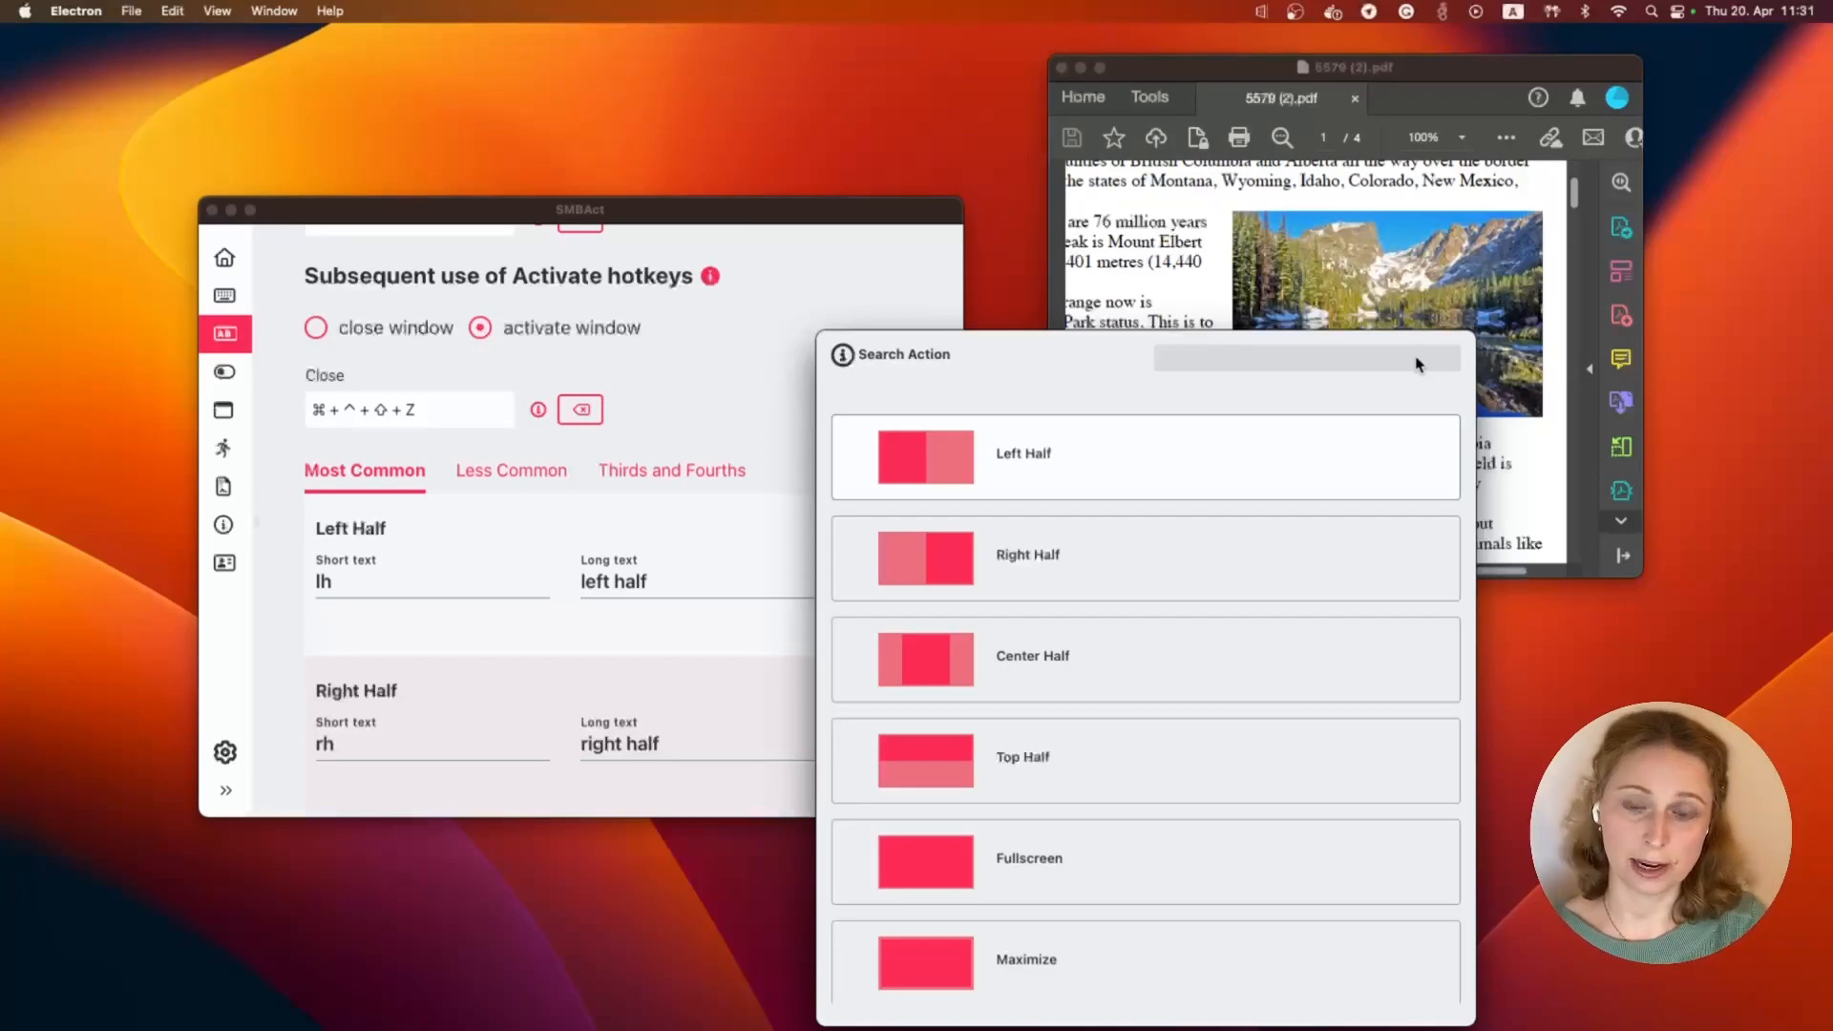
{"action": "type", "text": "tl"}
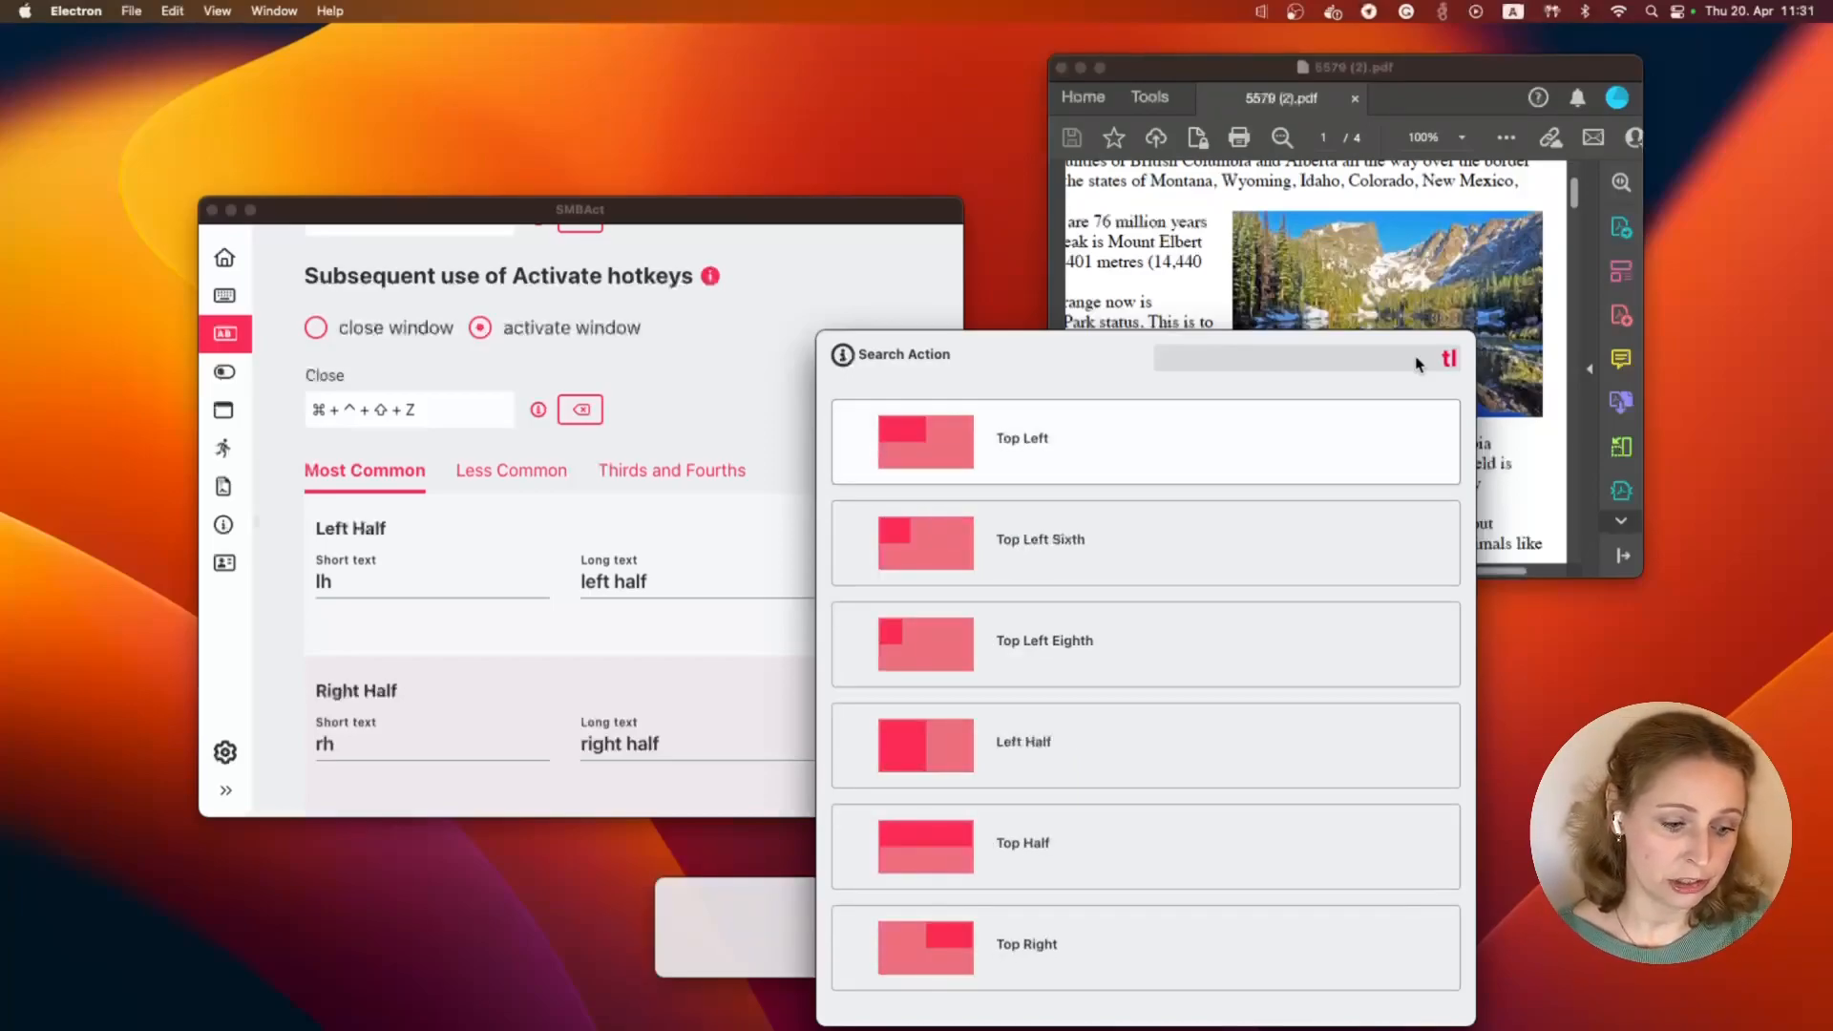
{"action": "type", "text": "e"}
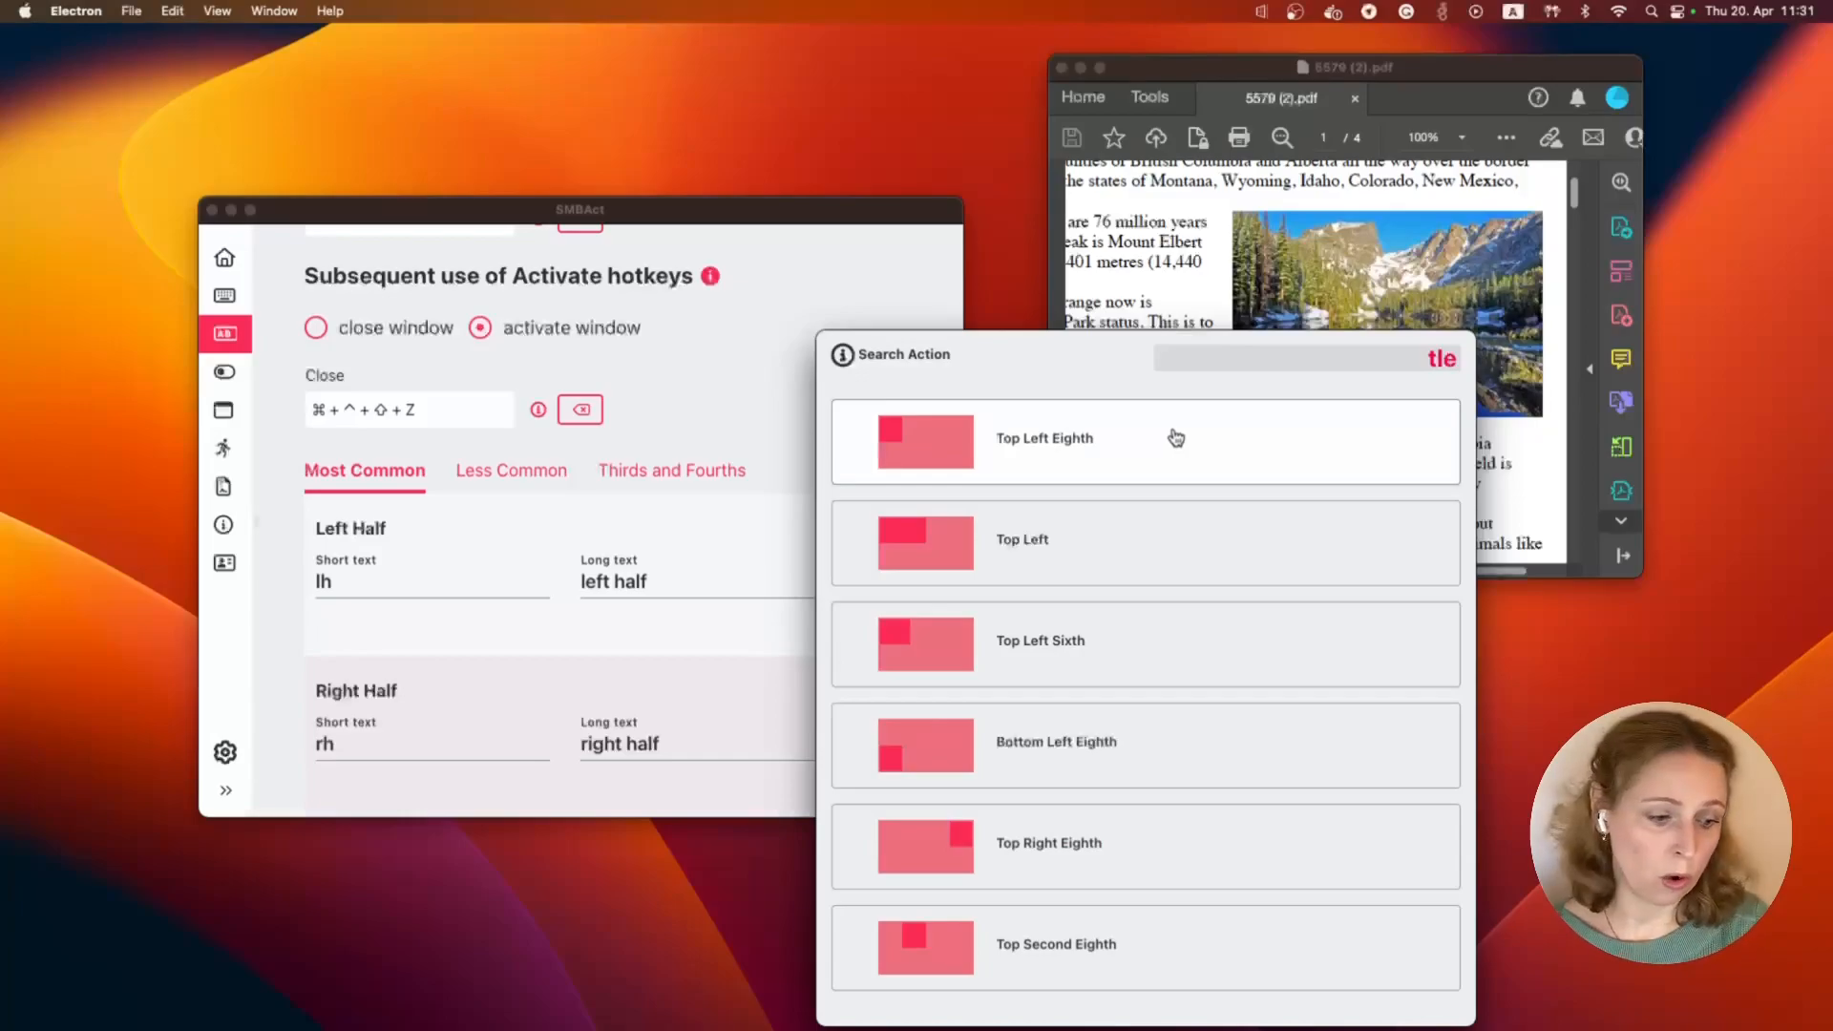
{"action": "key", "text": "Return"}
Search the actions for the short text centh and submit it.
{"action": "type", "text": "cen"}
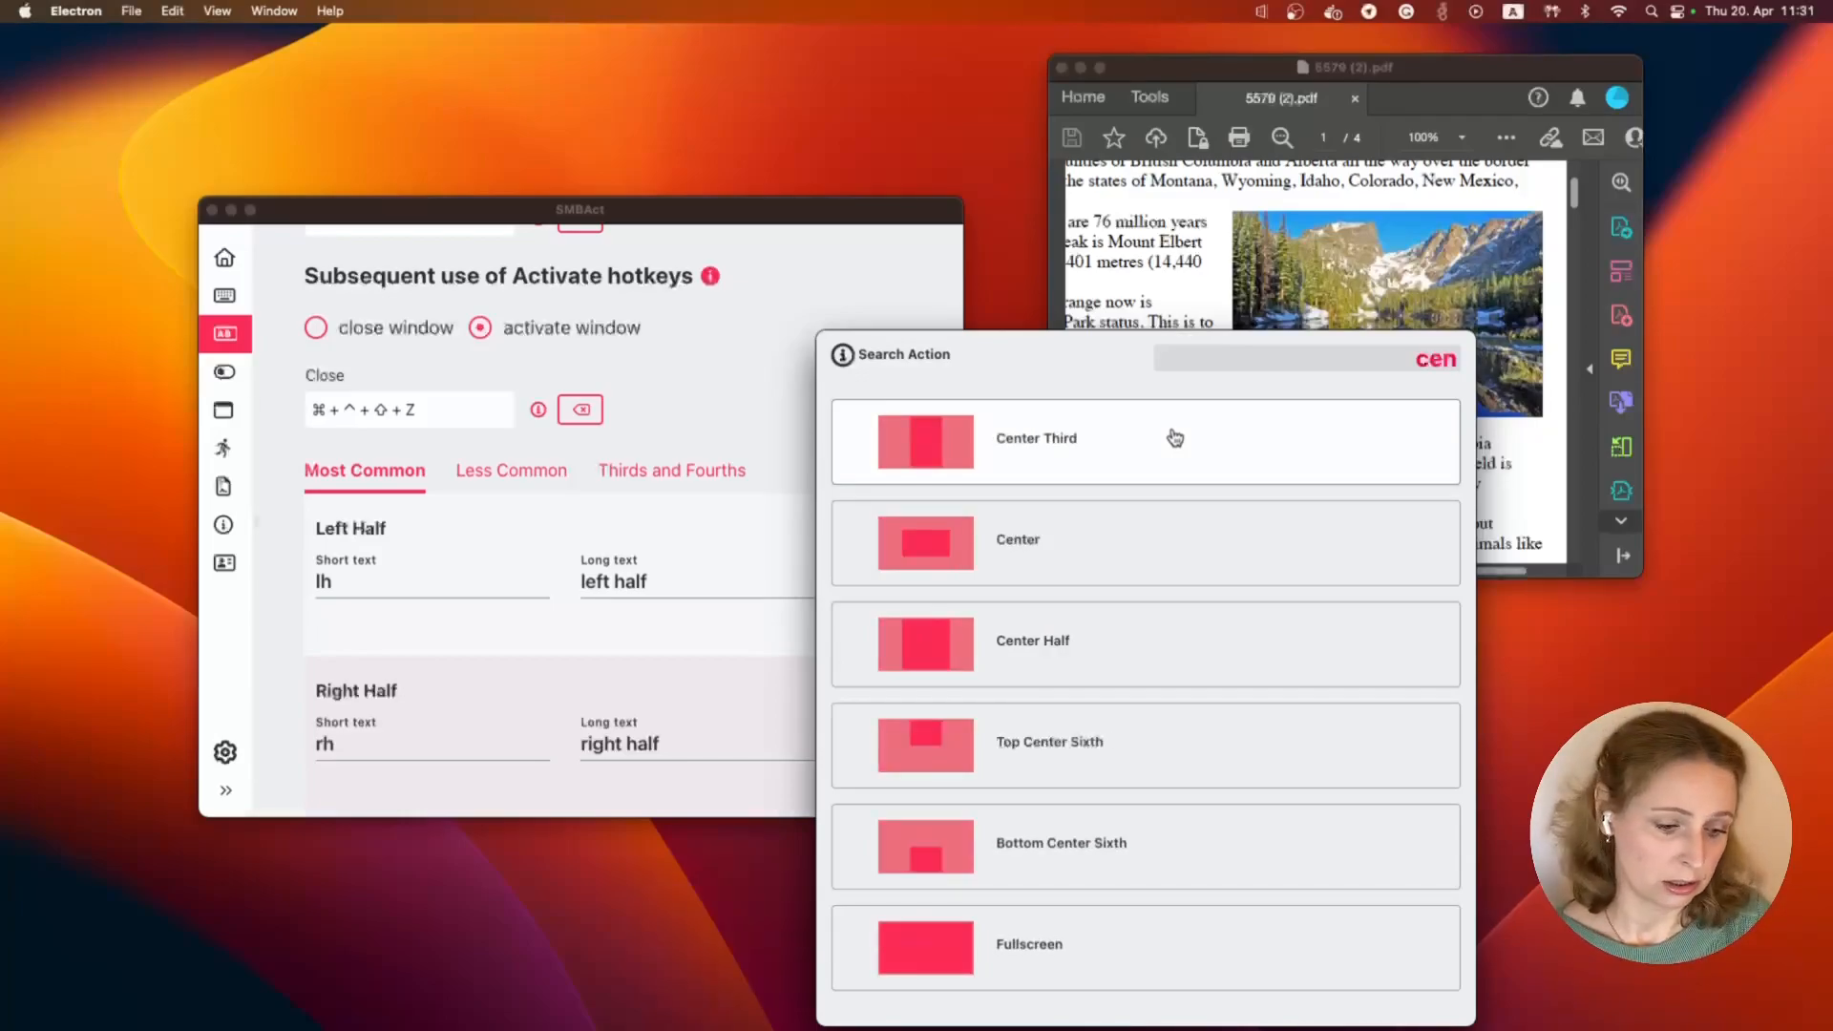
{"action": "type", "text": "th"}
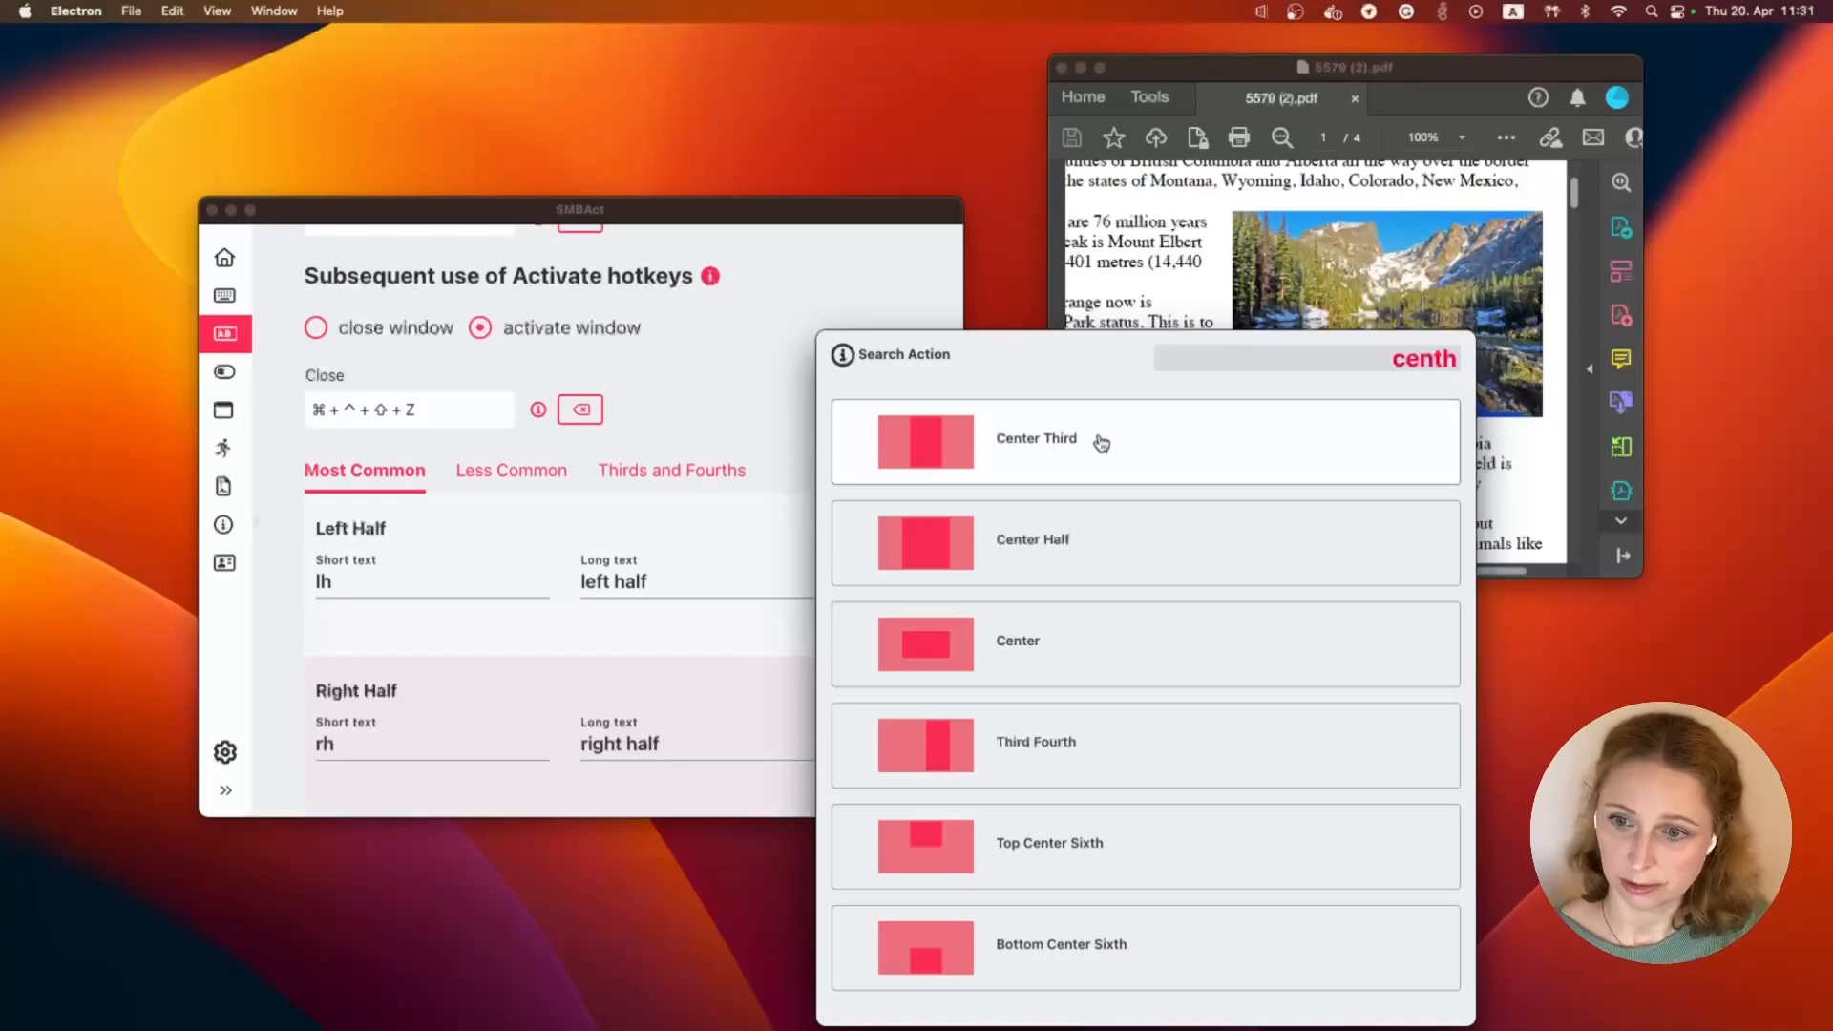
{"action": "key", "text": "Return"}
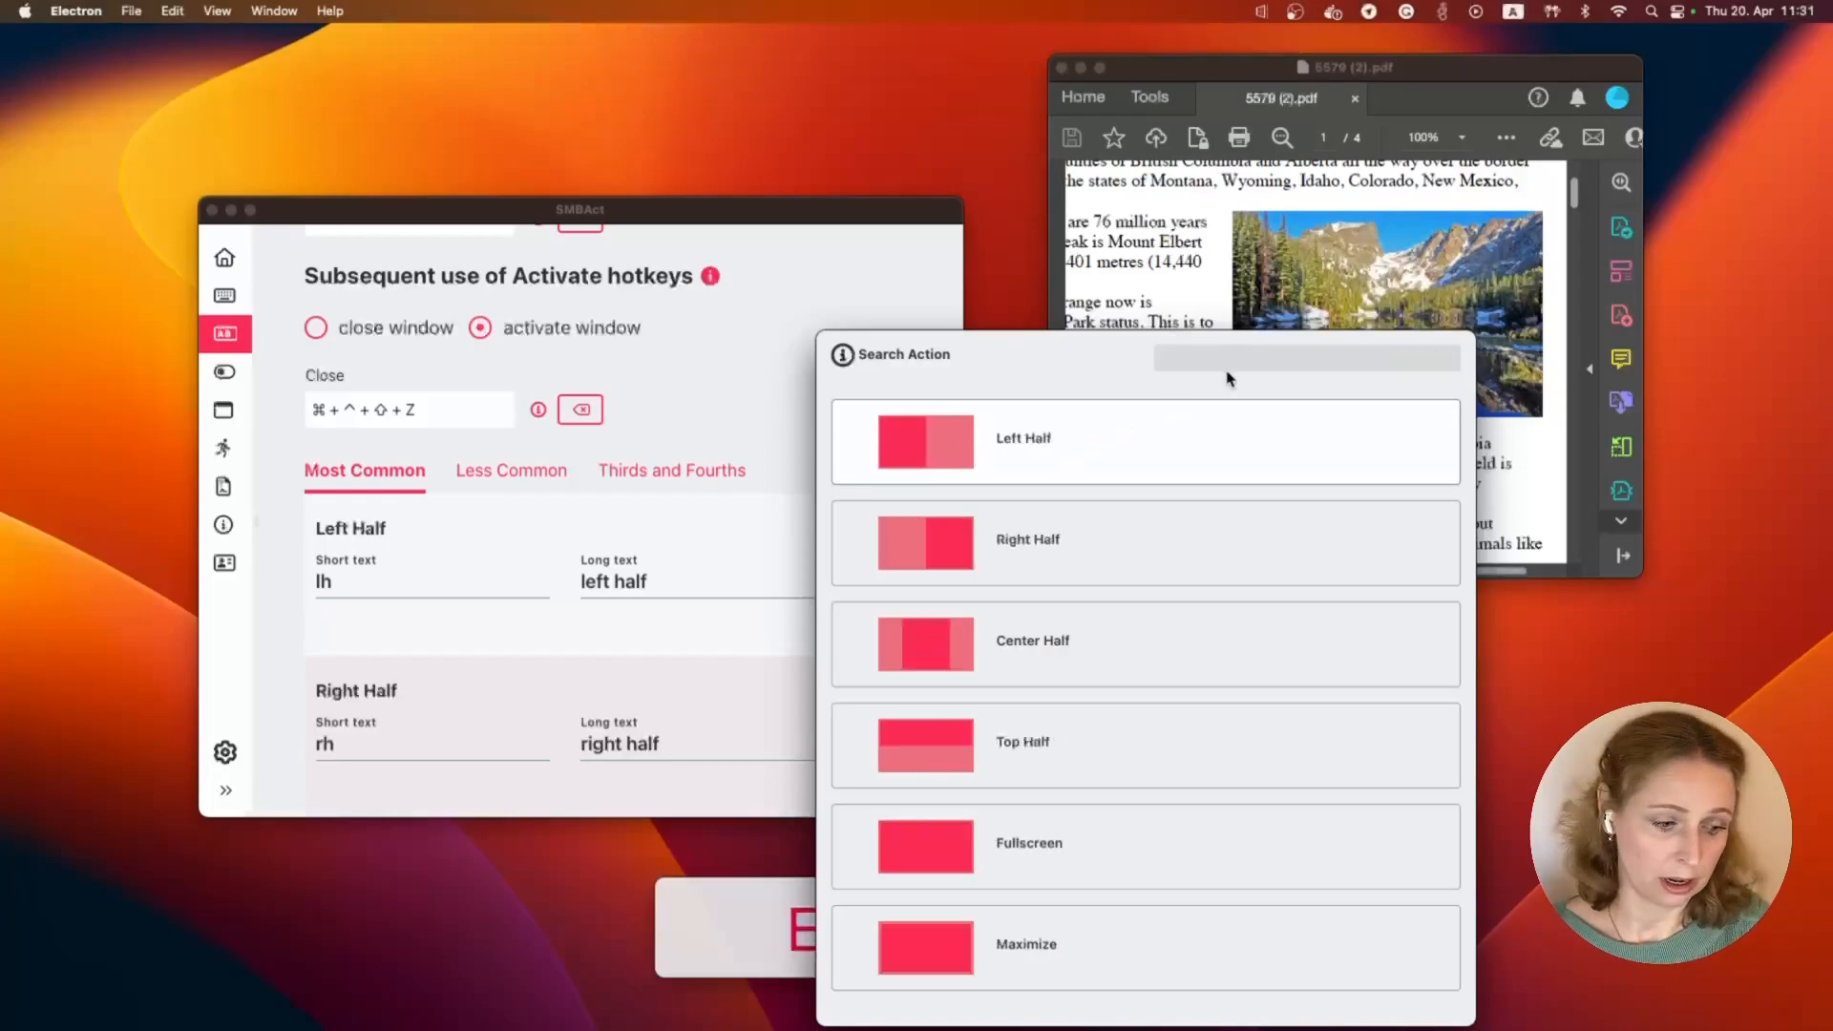
Submit an action search for m, followed by a search for tls.
{"action": "type", "text": "m"}
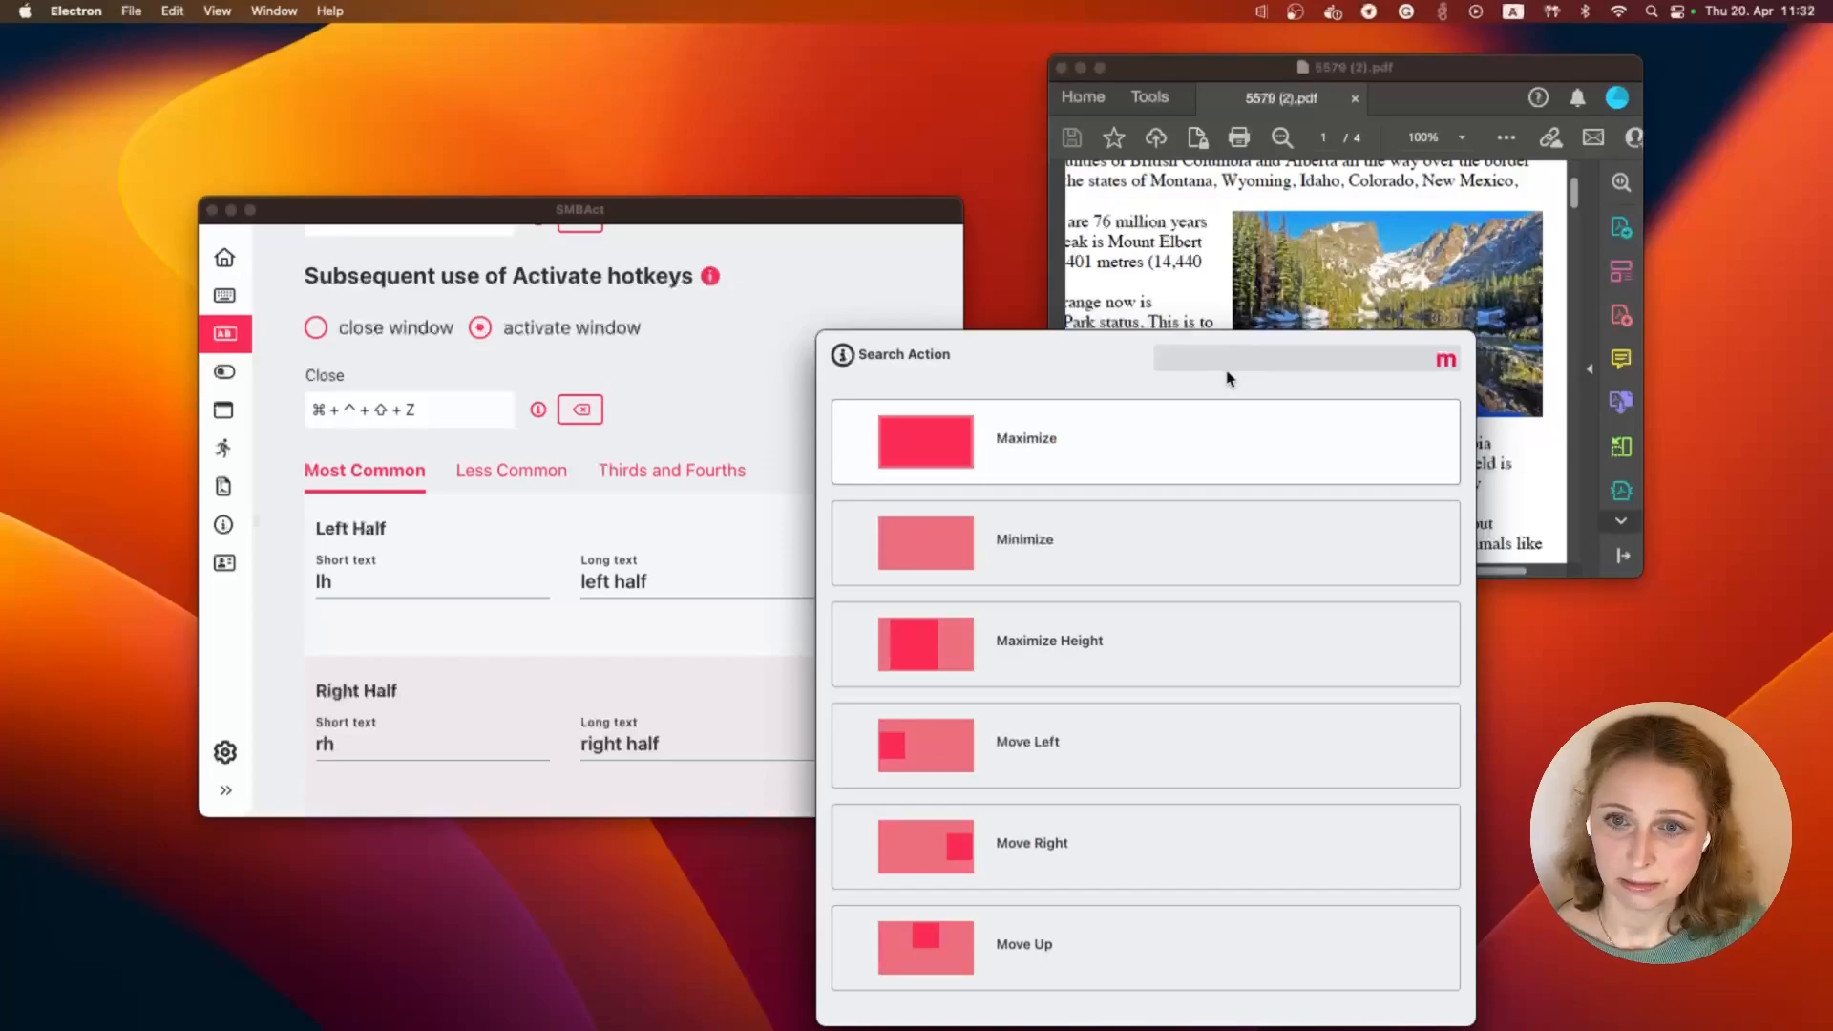
{"action": "key", "text": "Return"}
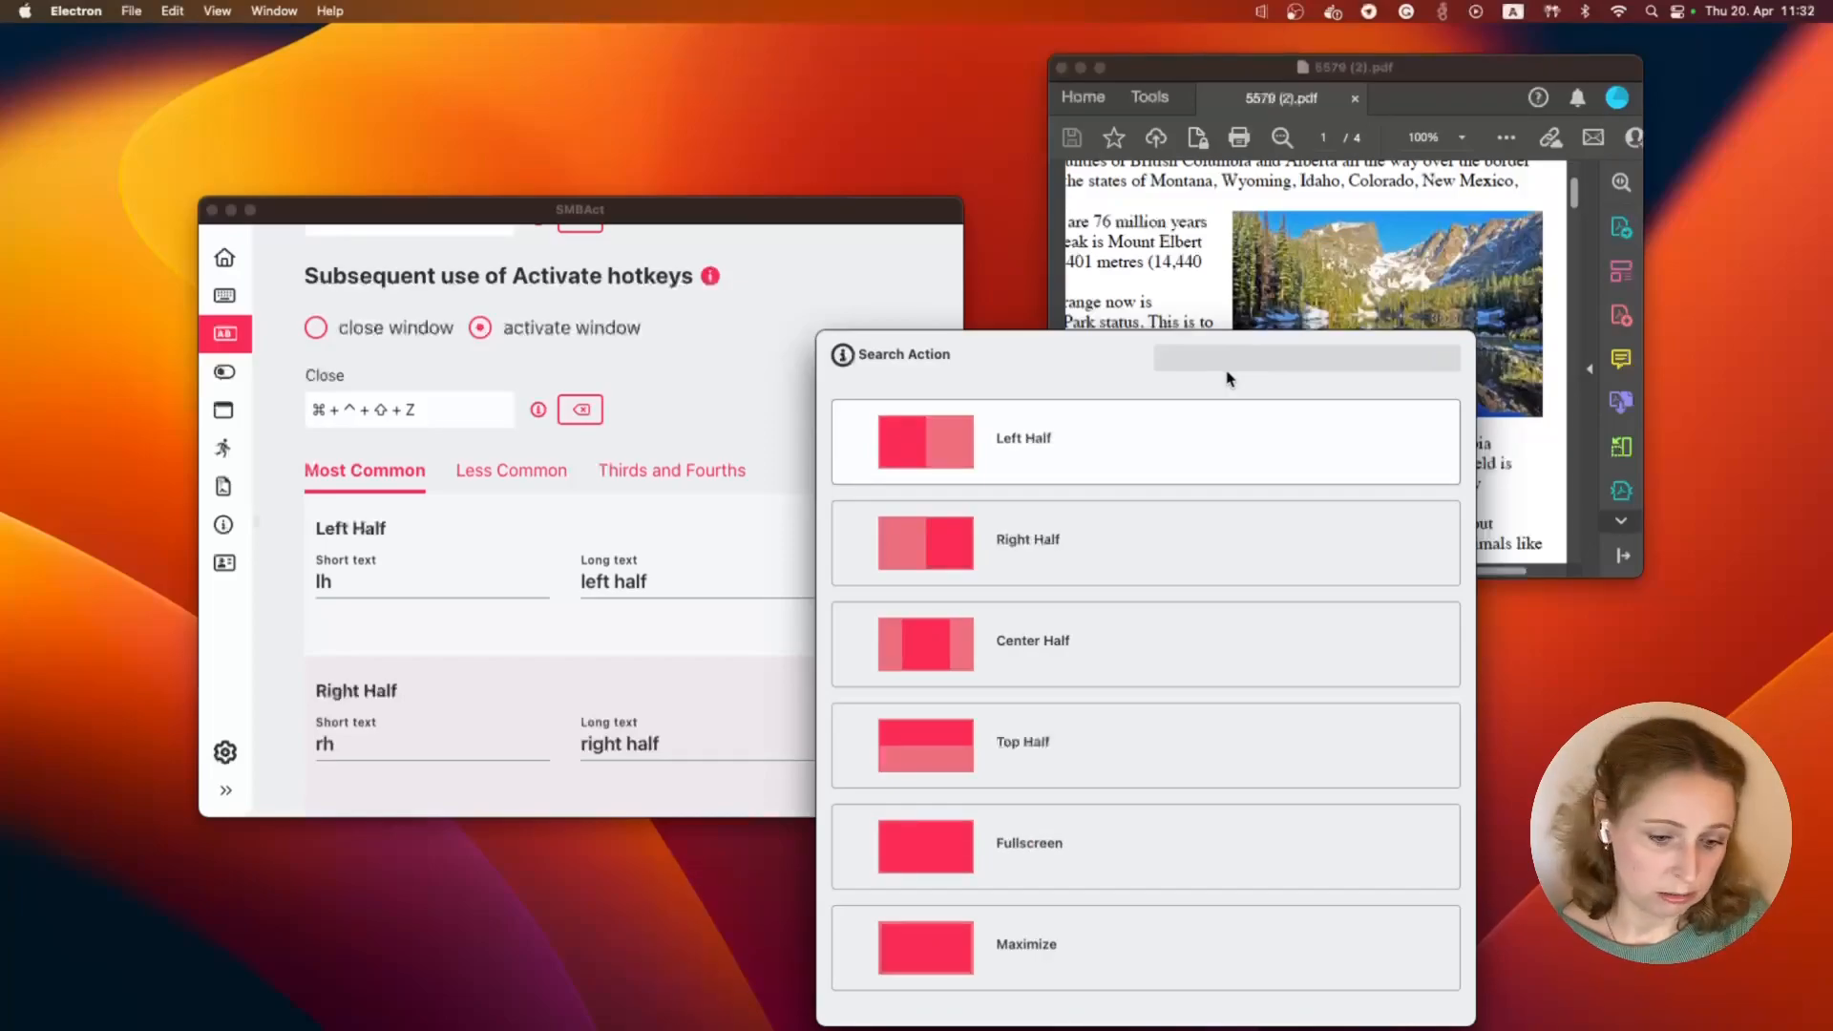
{"action": "type", "text": "t"}
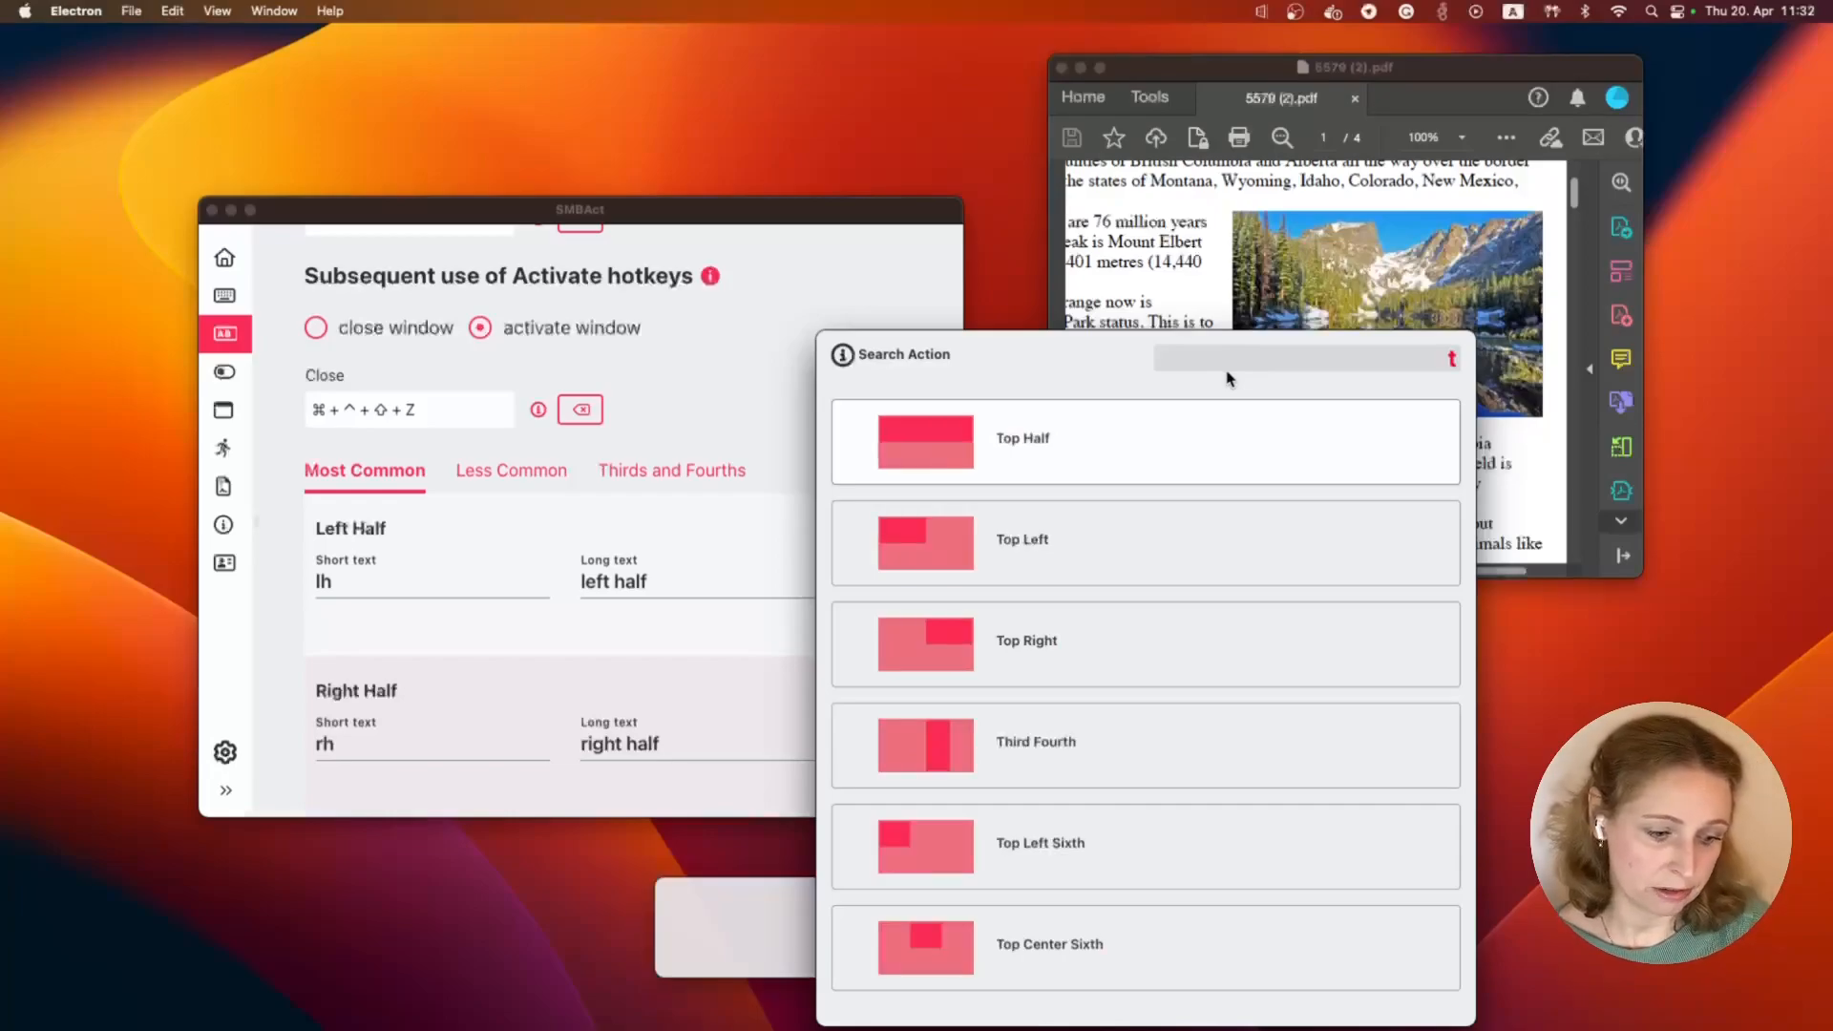
{"action": "type", "text": "ls"}
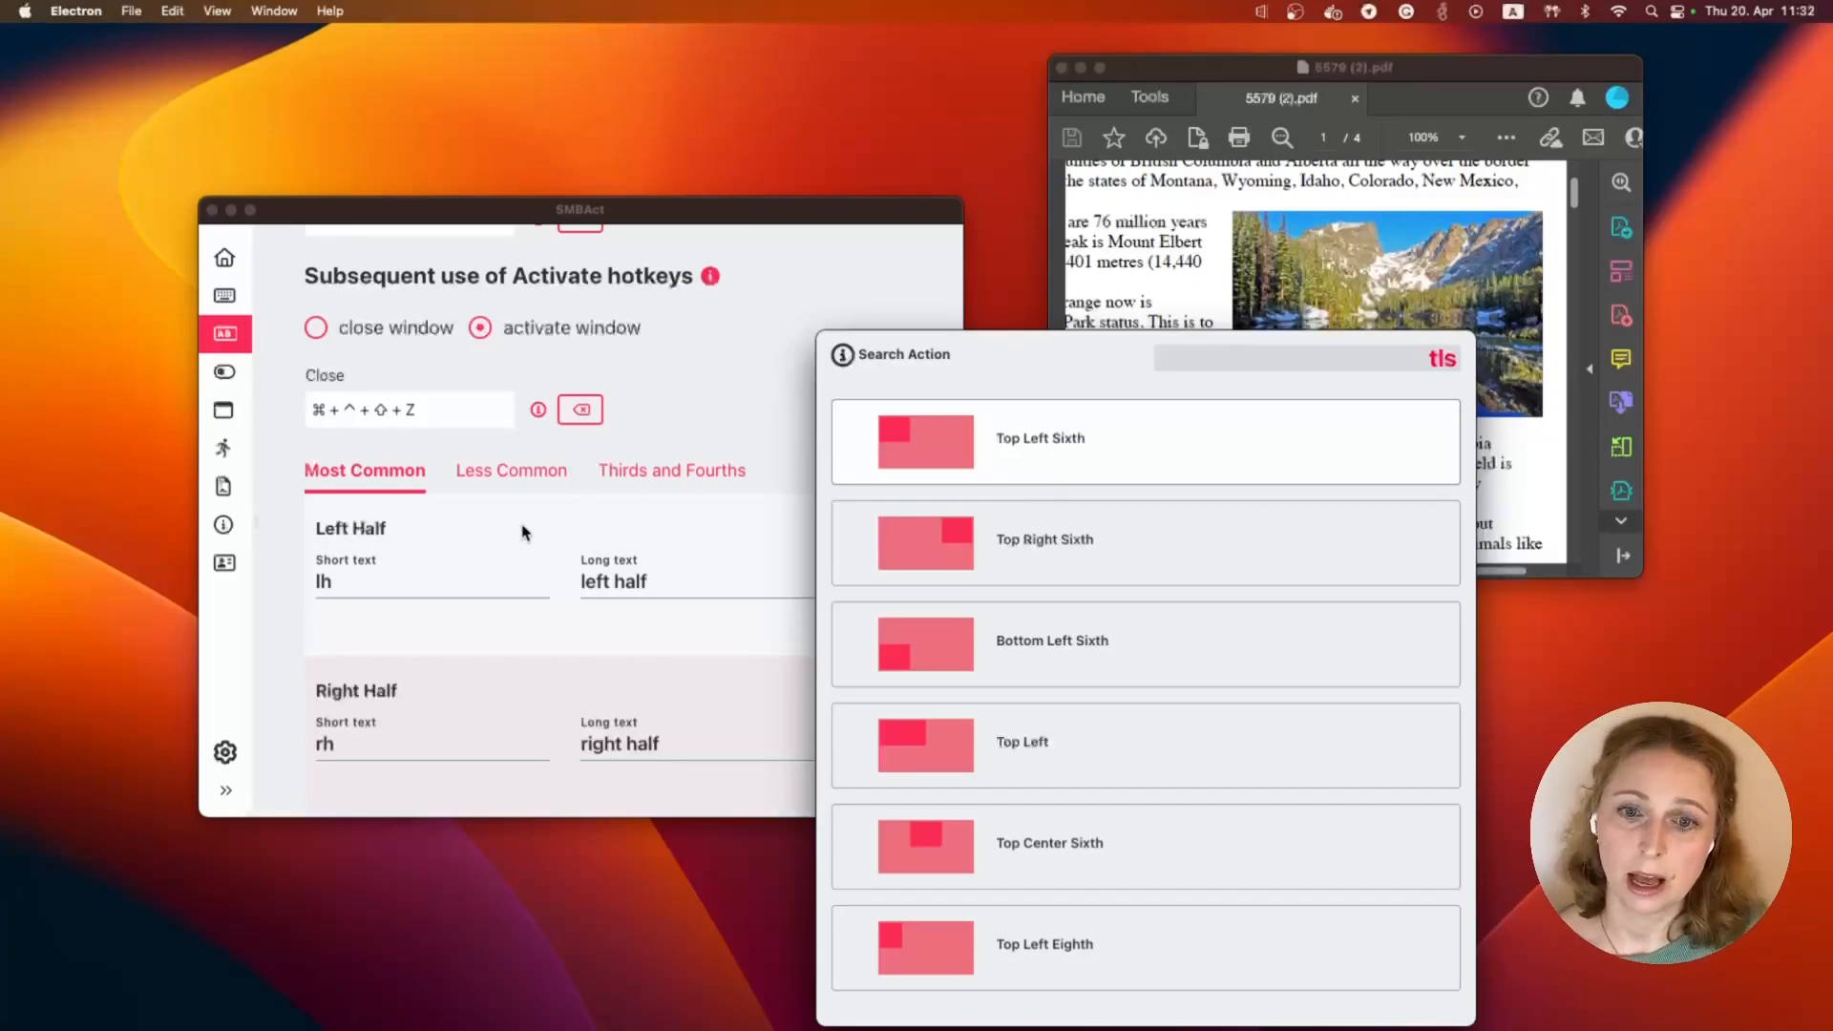
Among the Thirds and Fourths action texts, change the short text of Top Left Sixth to s1 and save it.
{"action": "left_click", "coordinate": [685, 477]}
{"action": "left_click", "coordinate": [685, 476]}
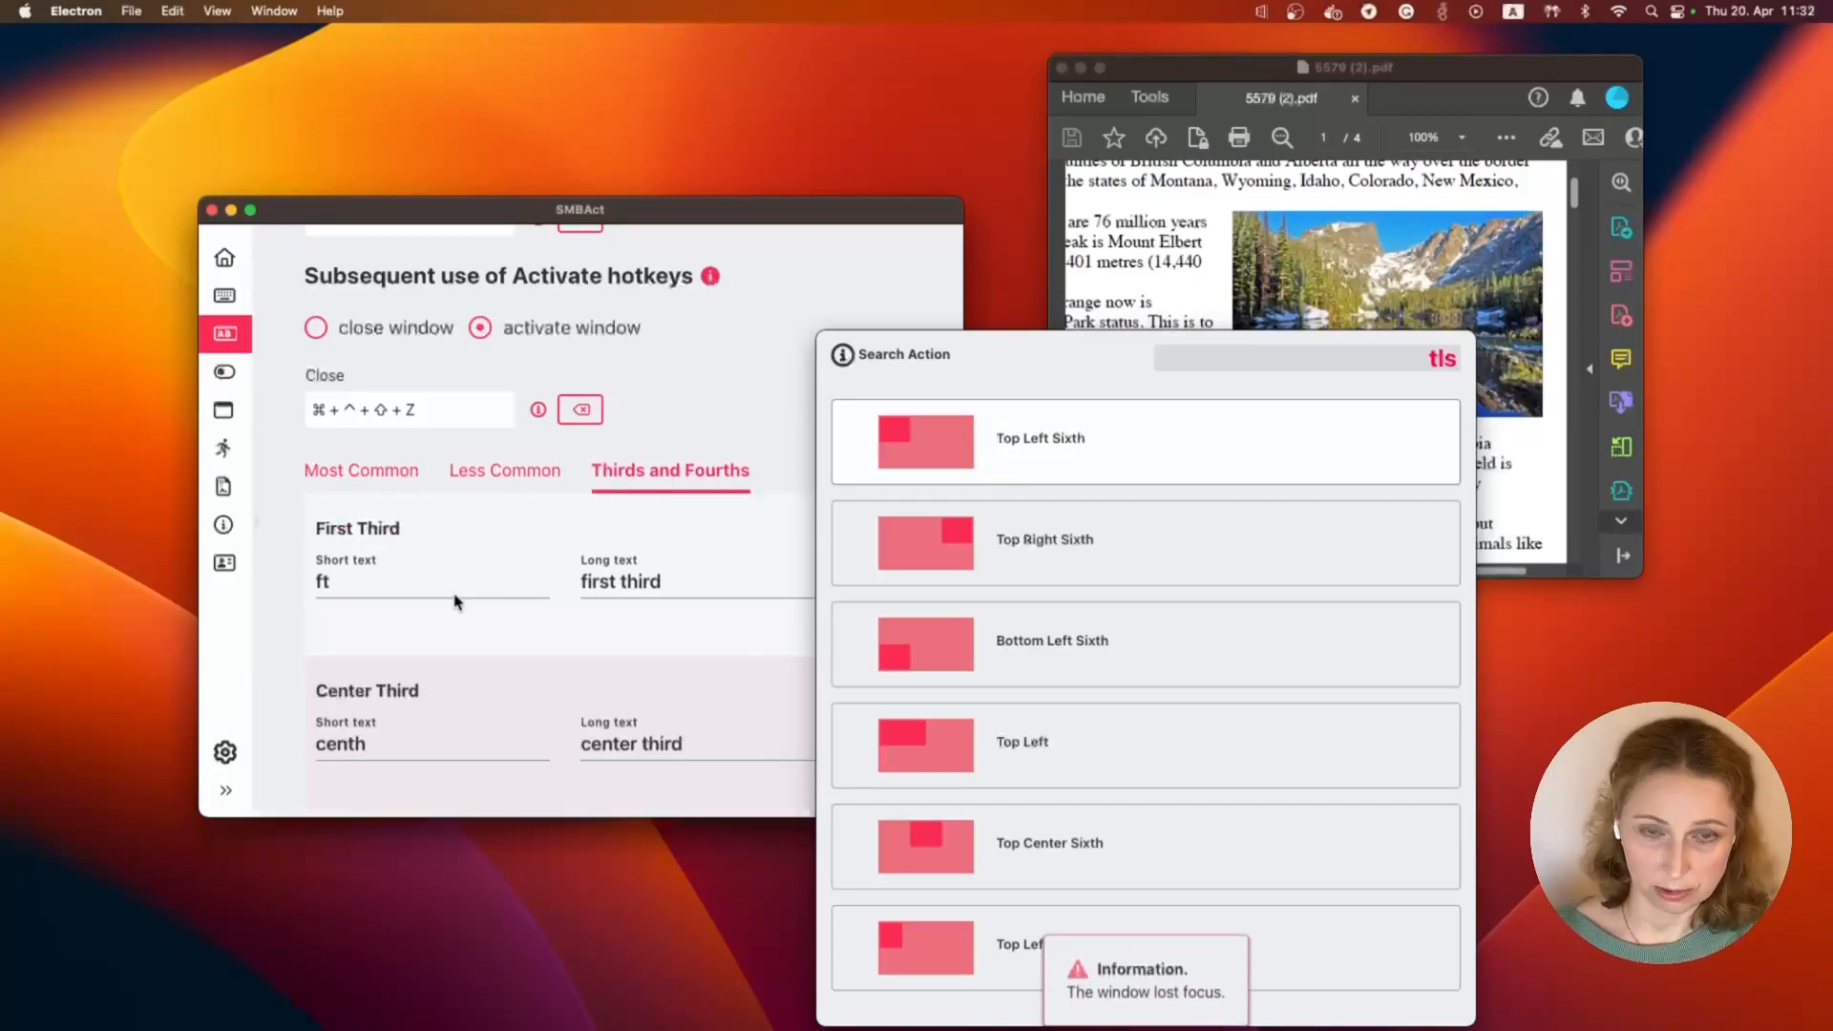
{"action": "scroll", "coordinate": [457, 602], "scroll_direction": "down", "scroll_amount": 4}
{"action": "scroll", "coordinate": [457, 602], "scroll_direction": "down", "scroll_amount": 20}
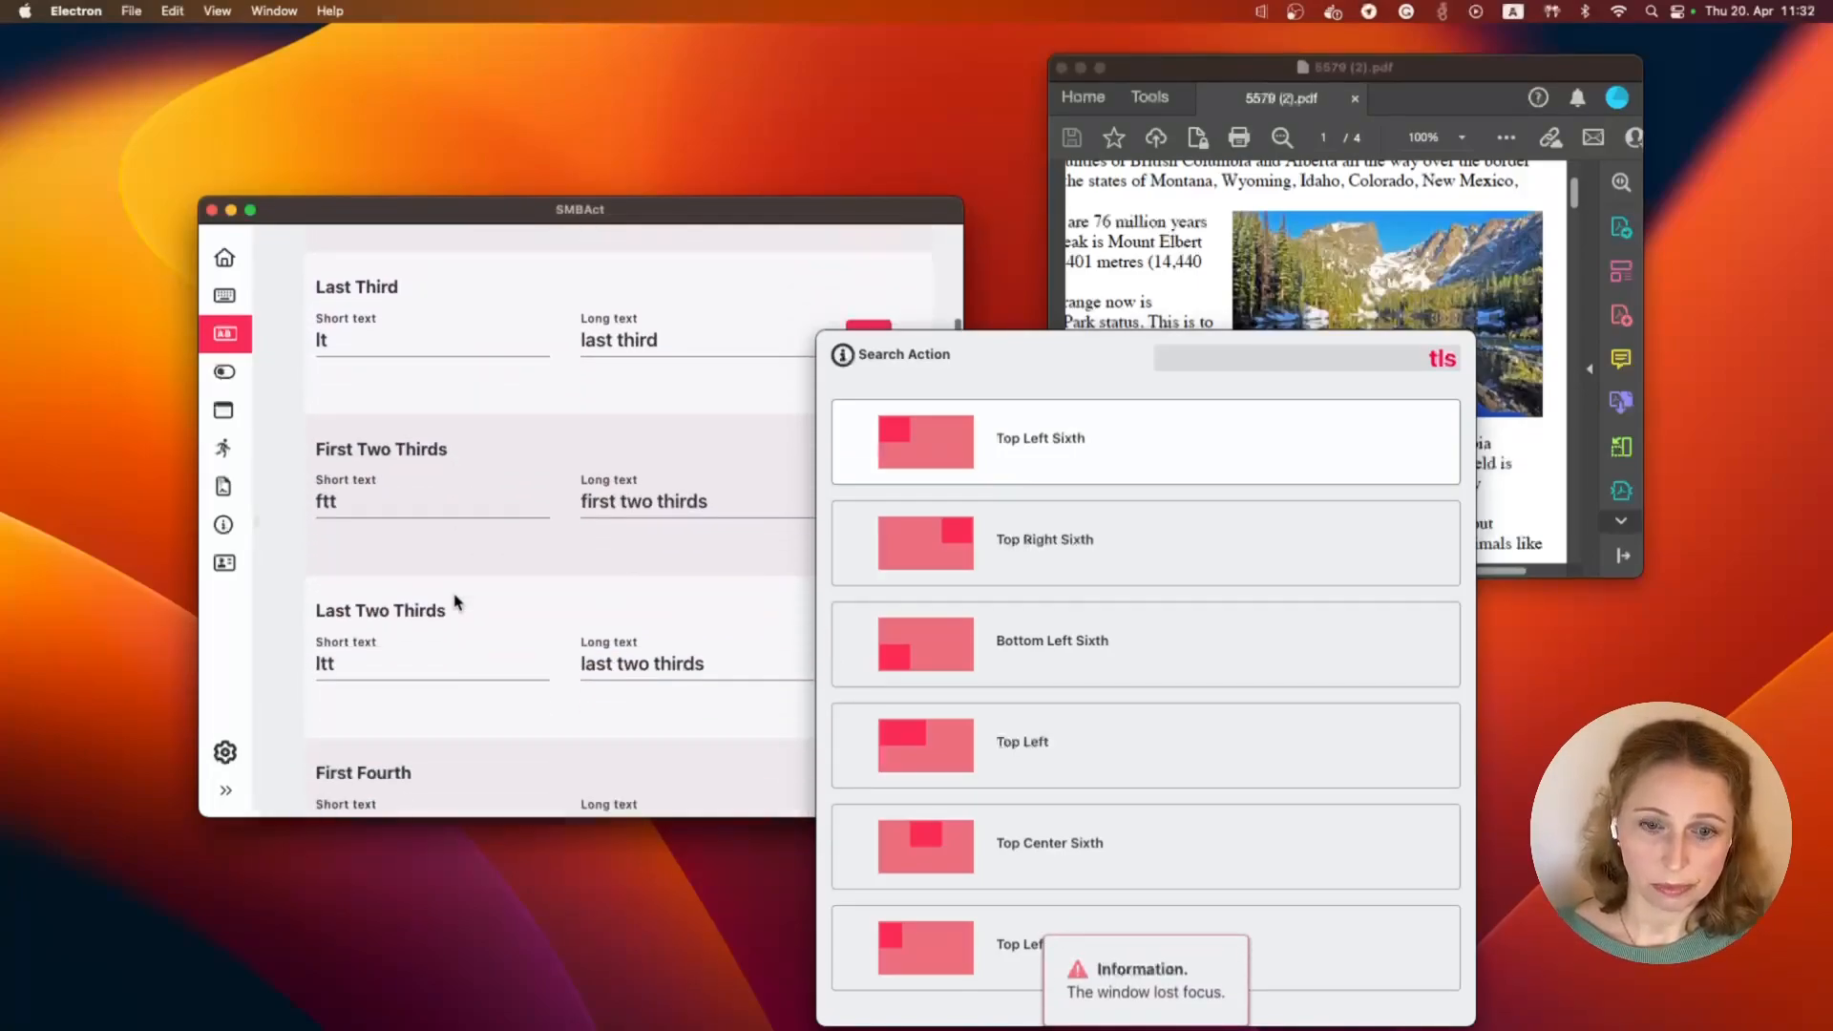
{"action": "scroll", "coordinate": [456, 602], "scroll_direction": "down", "scroll_amount": 3}
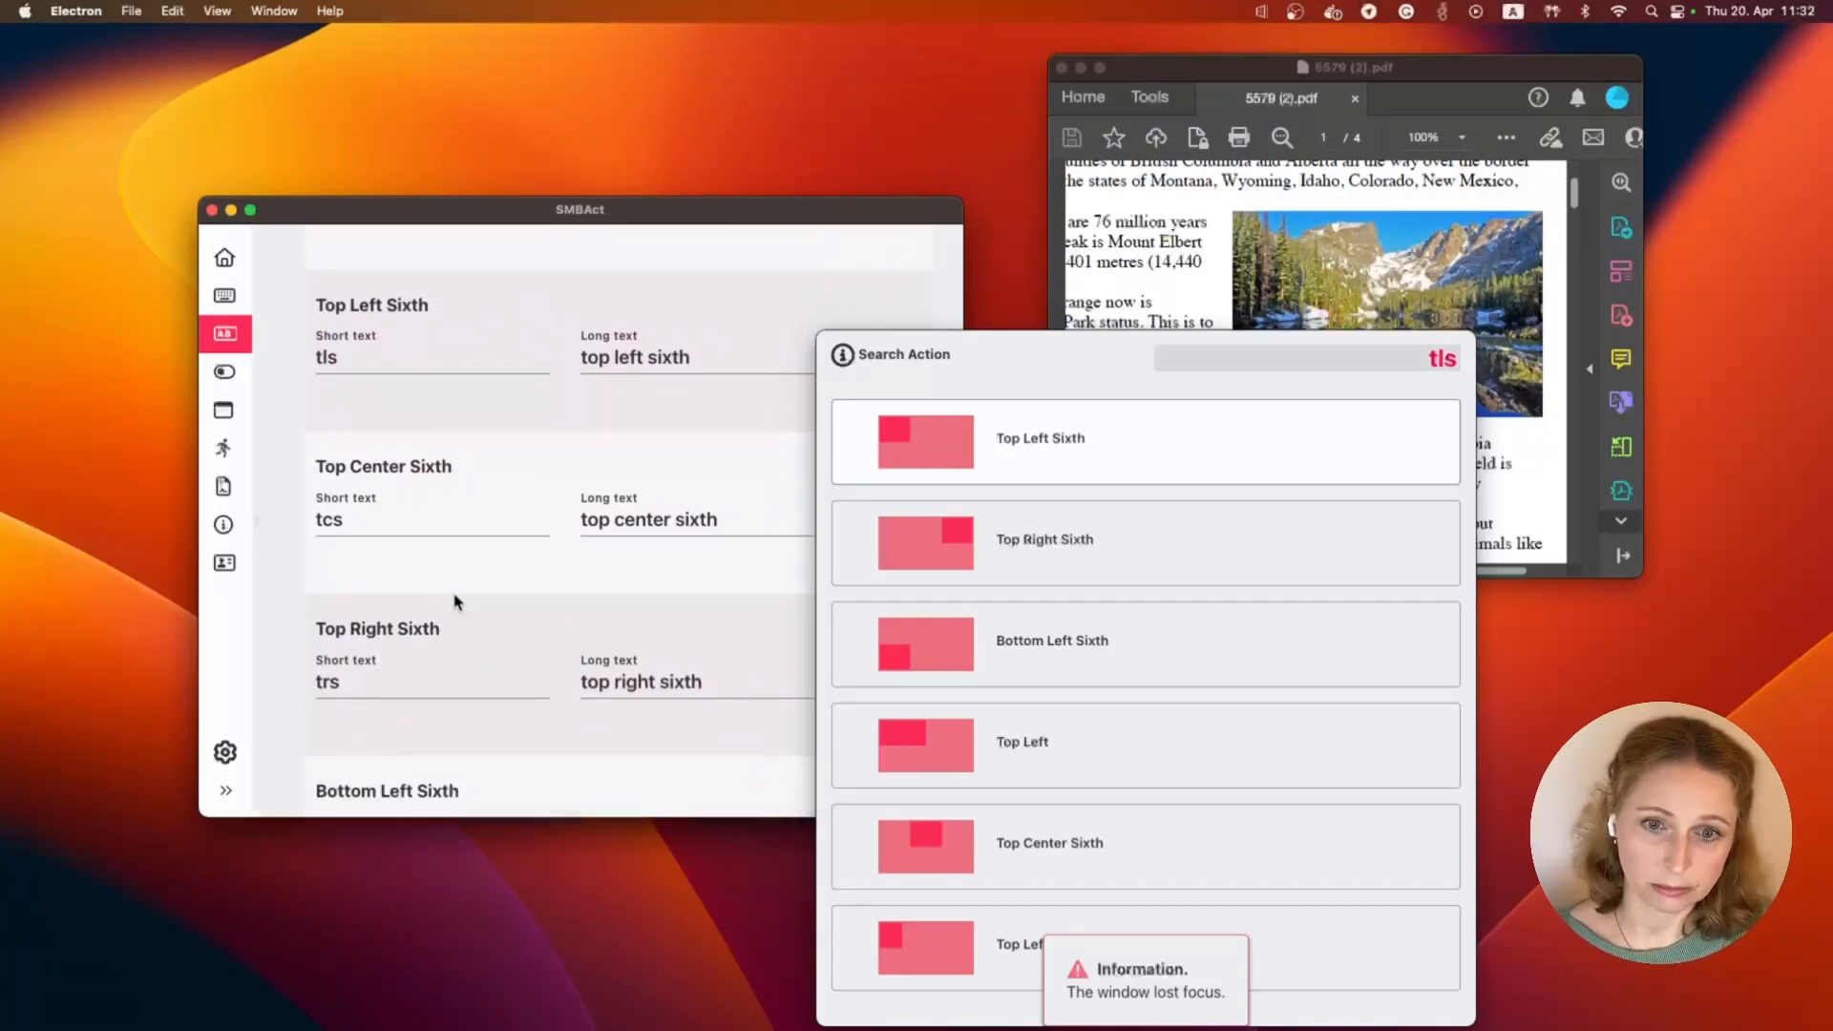
{"action": "scroll", "coordinate": [456, 602], "scroll_direction": "up", "scroll_amount": 5}
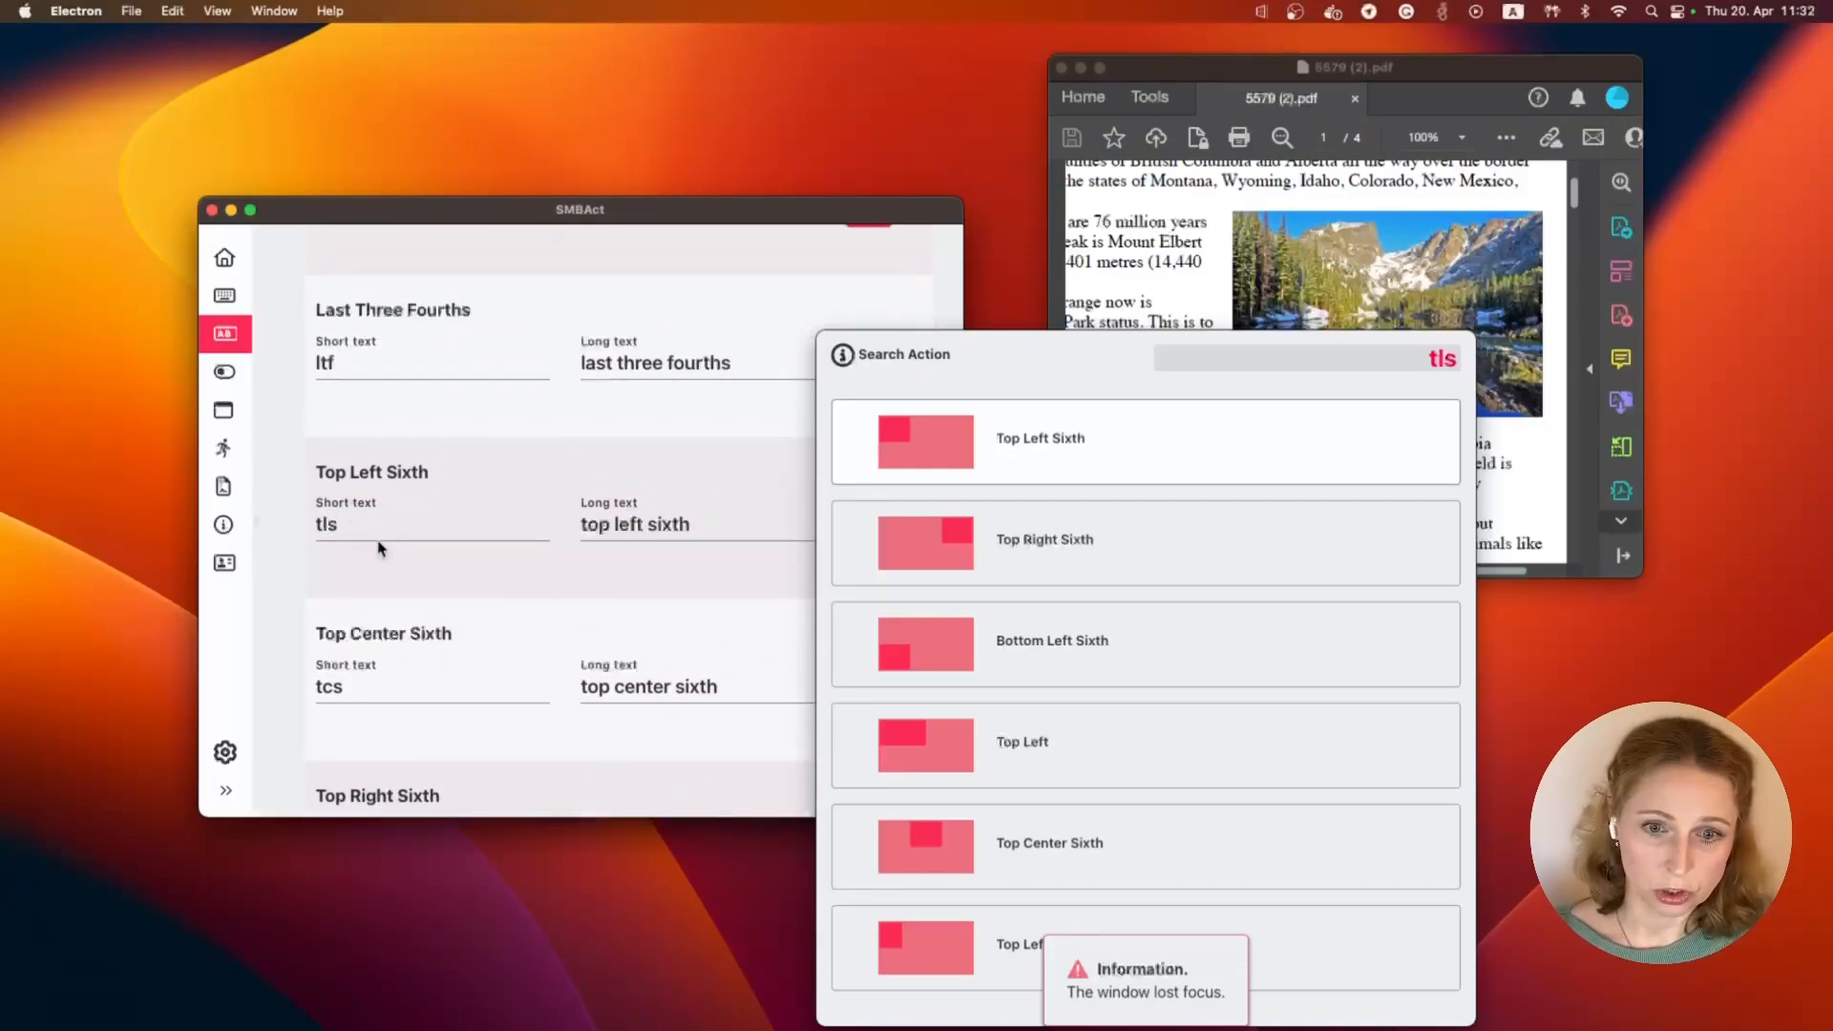
{"action": "left_click", "coordinate": [339, 528]}
{"action": "key", "text": "BackSpace"}
{"action": "key", "text": "BackSpace"}
{"action": "key", "text": "BackSpace"}
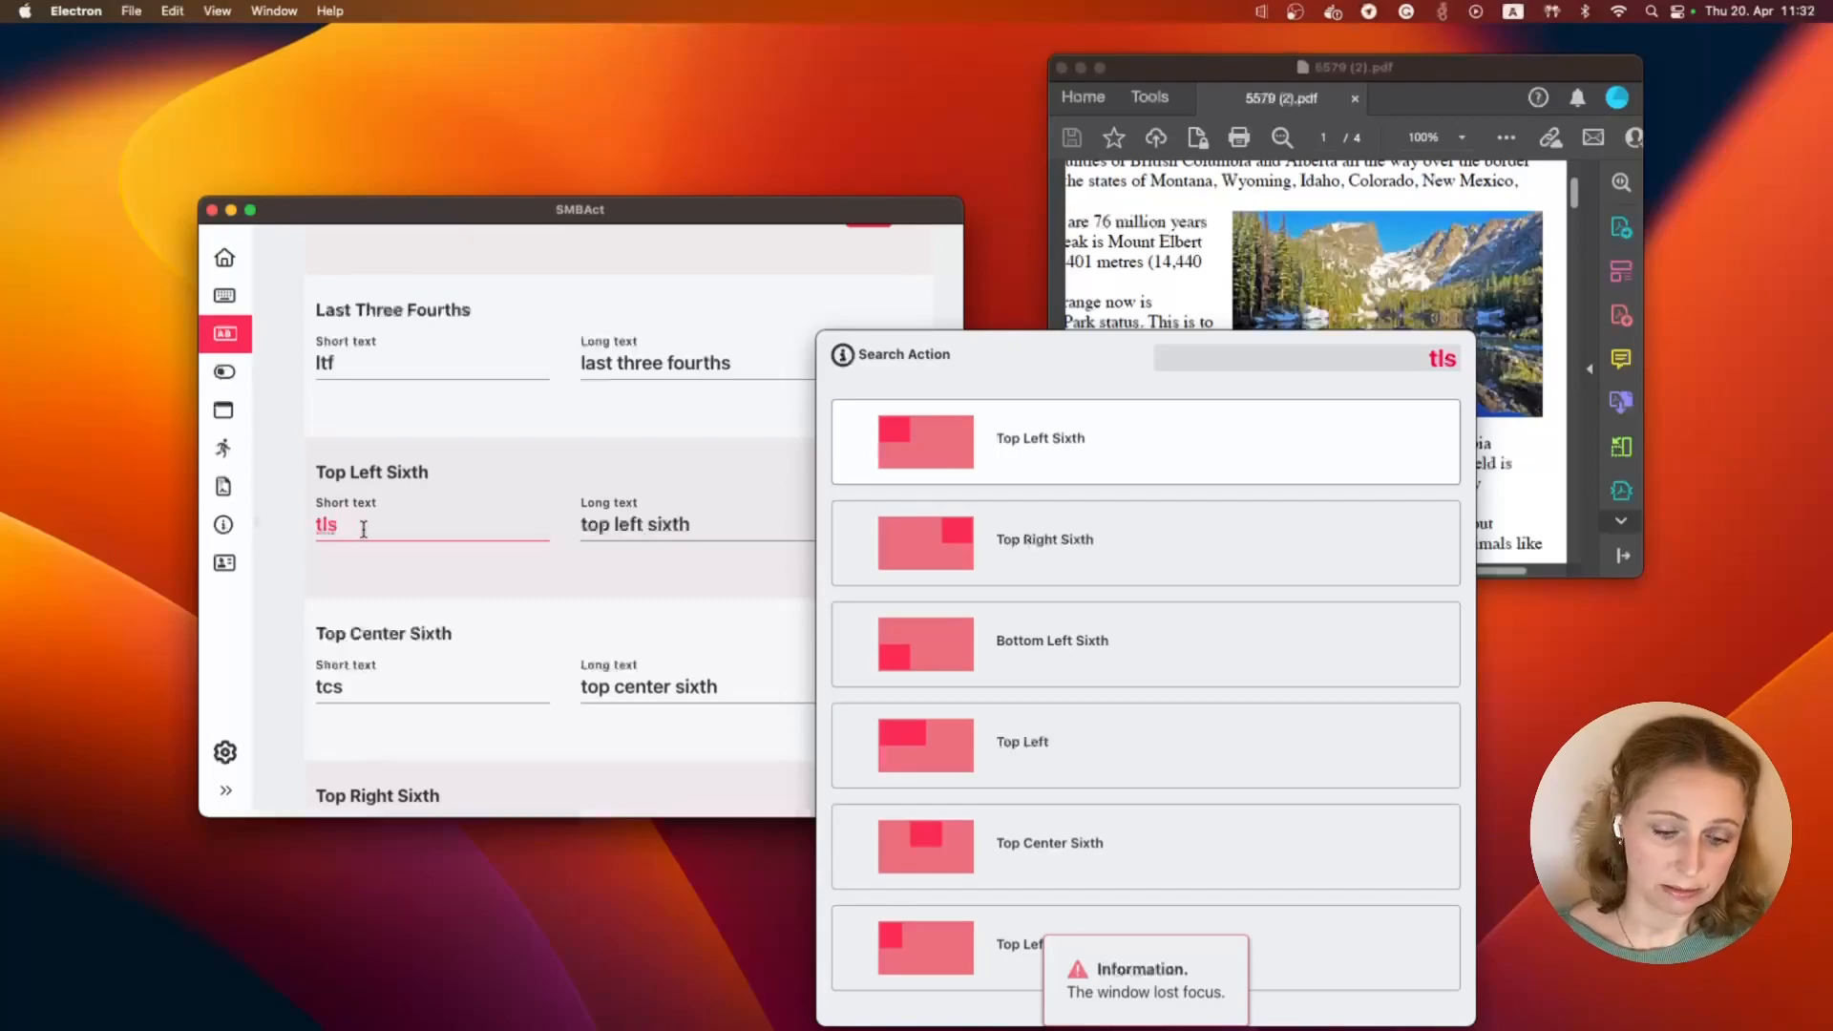
{"action": "type", "text": "s1"}
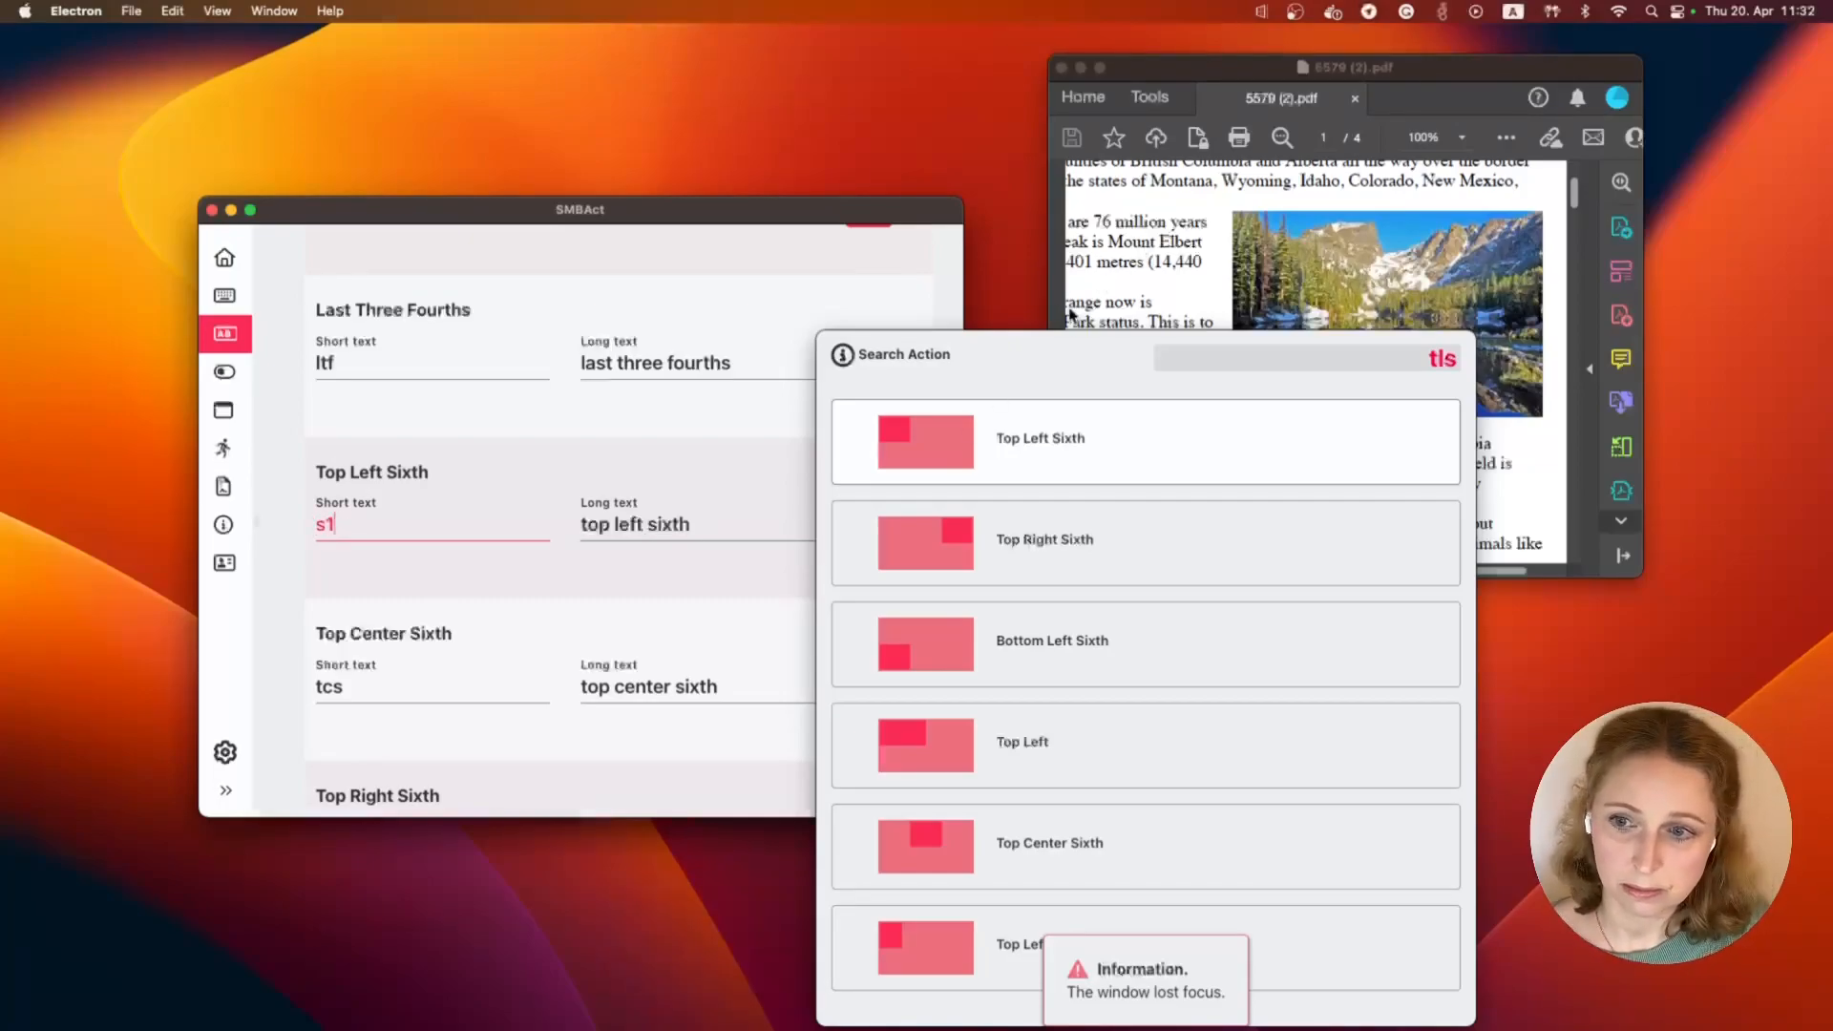
{"action": "left_click_drag", "start_coordinate": [1055, 338], "coordinate": [1215, 305]}
{"action": "left_click", "coordinate": [869, 530]}
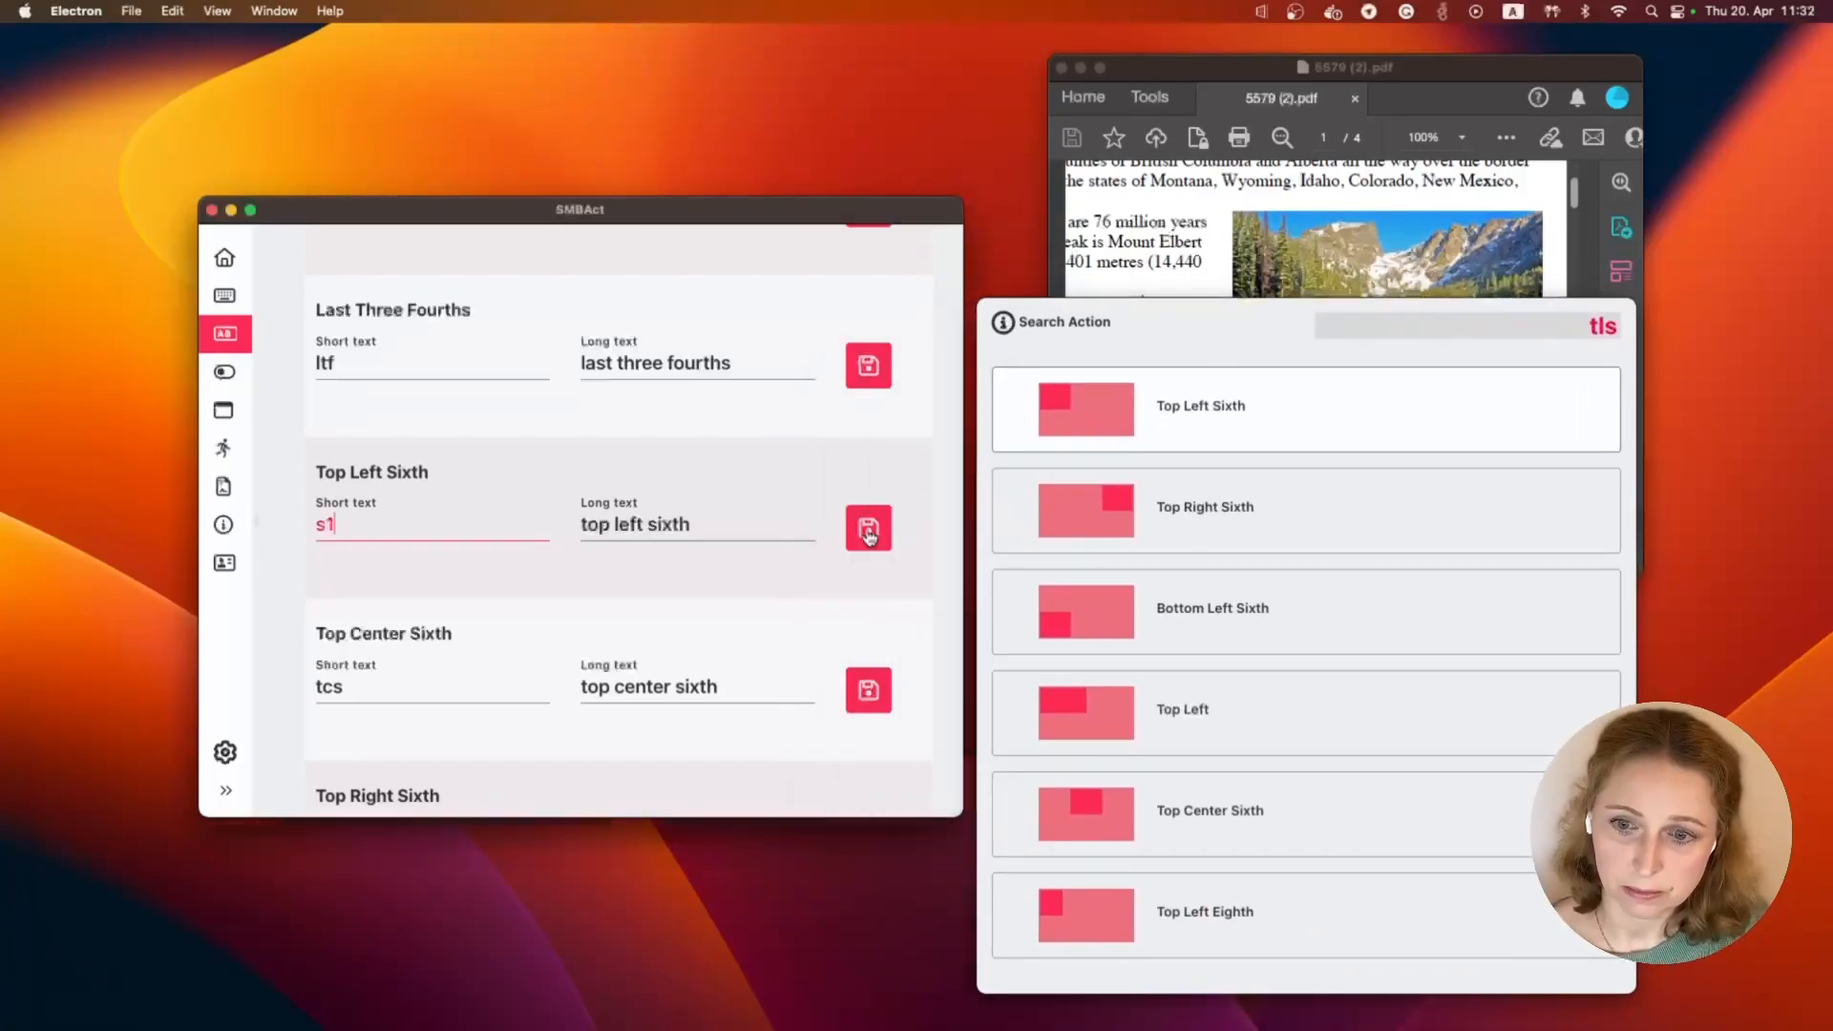
Change the short text of Top Center Sixth to s2 and save it.
{"action": "left_click", "coordinate": [360, 686]}
{"action": "left_click_drag", "start_coordinate": [360, 685], "coordinate": [311, 696]}
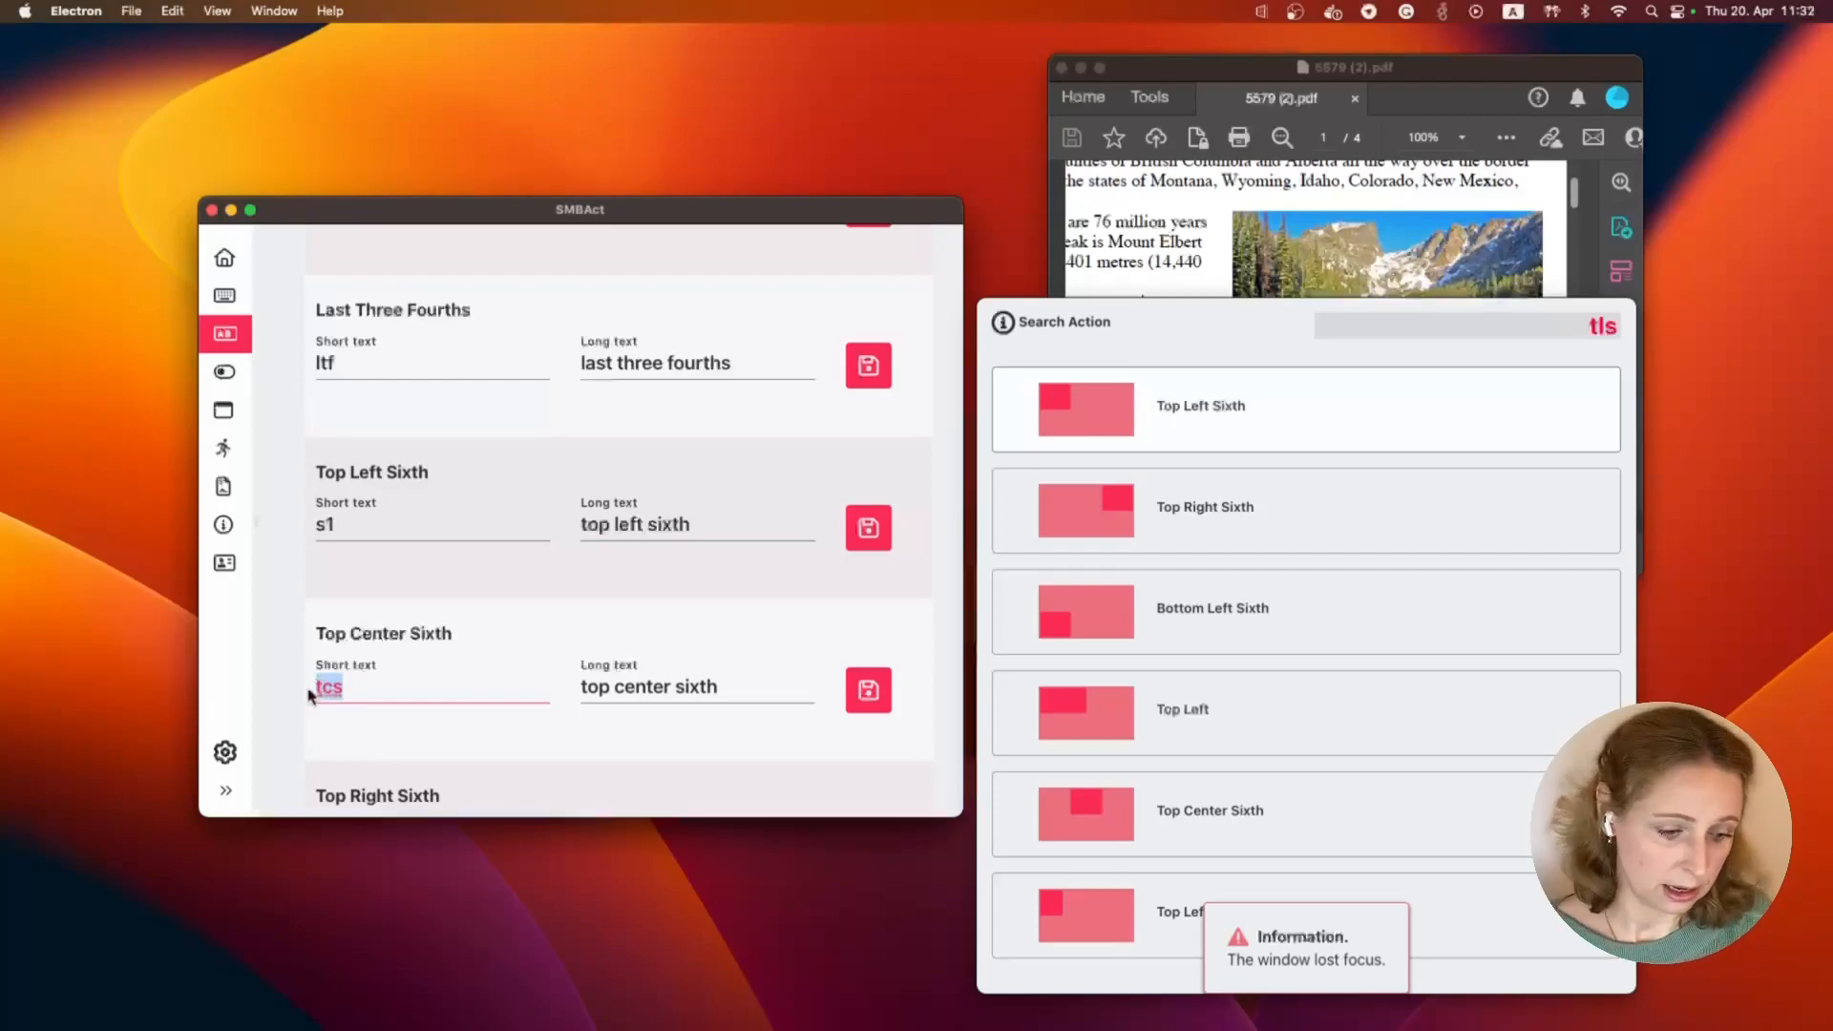
{"action": "type", "text": "s2"}
{"action": "left_click", "coordinate": [872, 703]}
Change the short text of Top Right Sixth to s3 and save it.
{"action": "scroll", "coordinate": [696, 684], "scroll_direction": "down", "scroll_amount": 5}
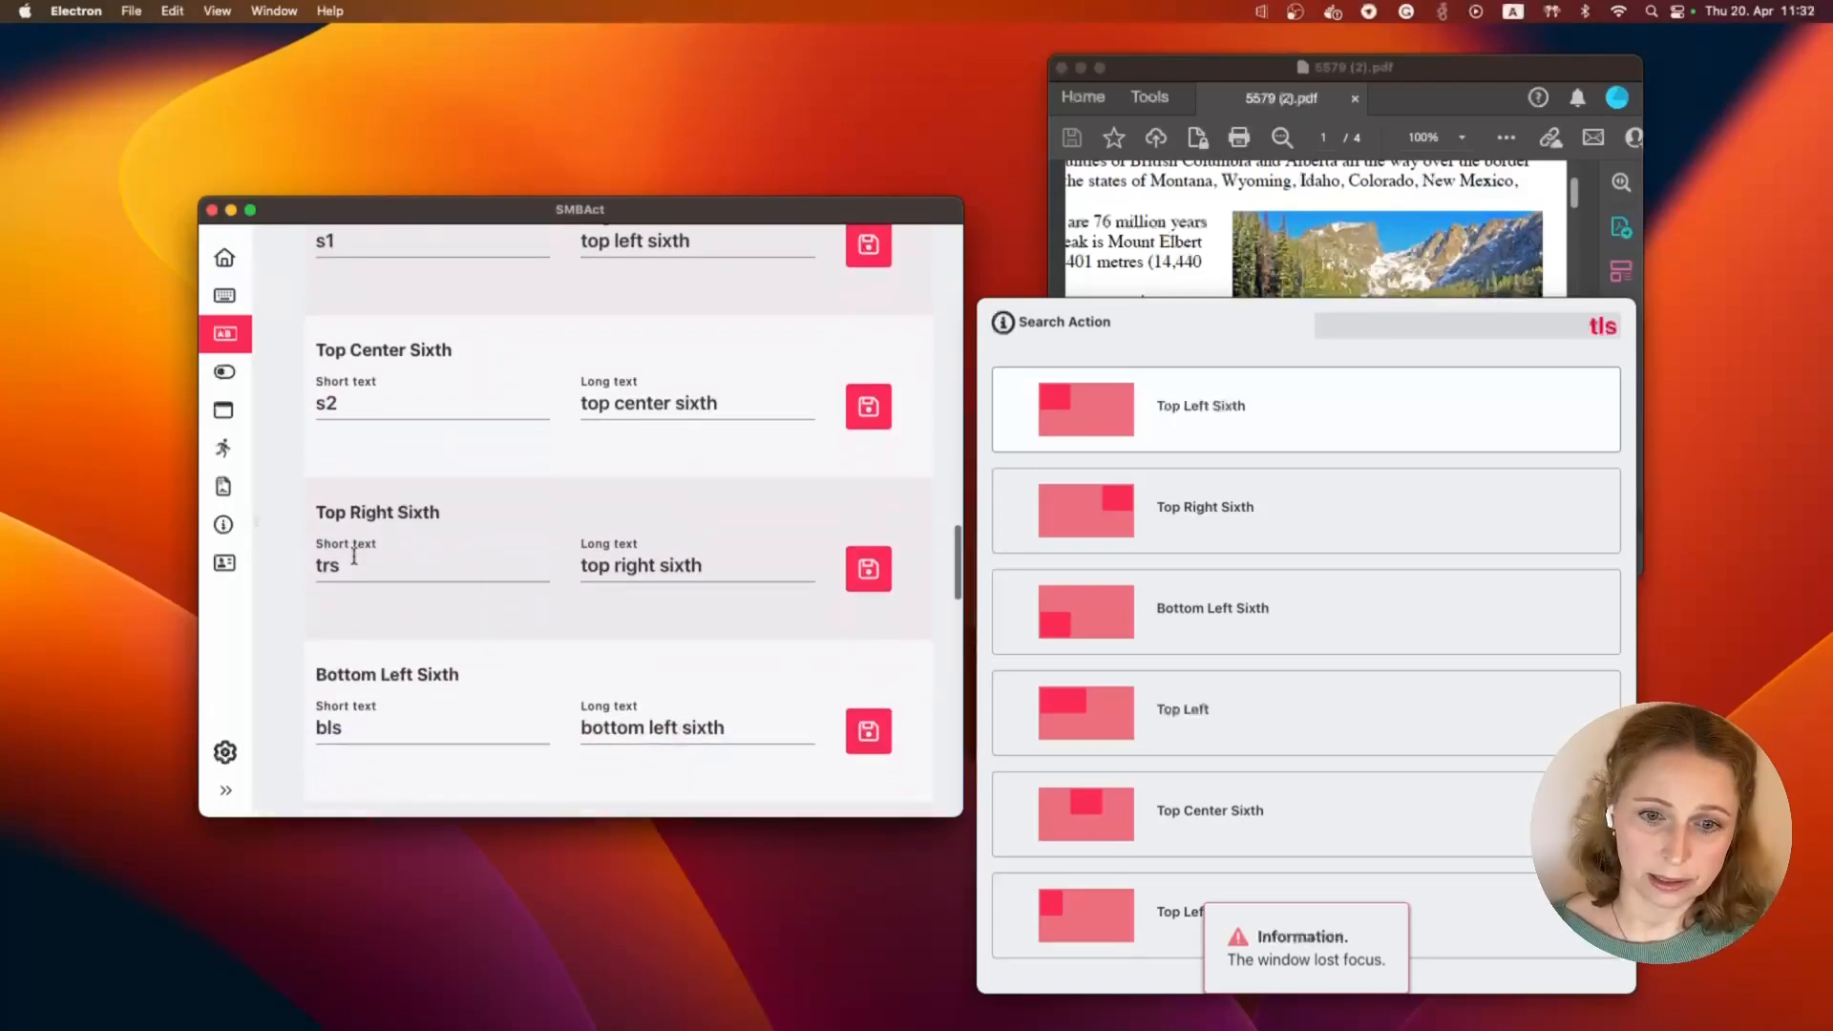
{"action": "left_click_drag", "start_coordinate": [360, 564], "coordinate": [304, 569]}
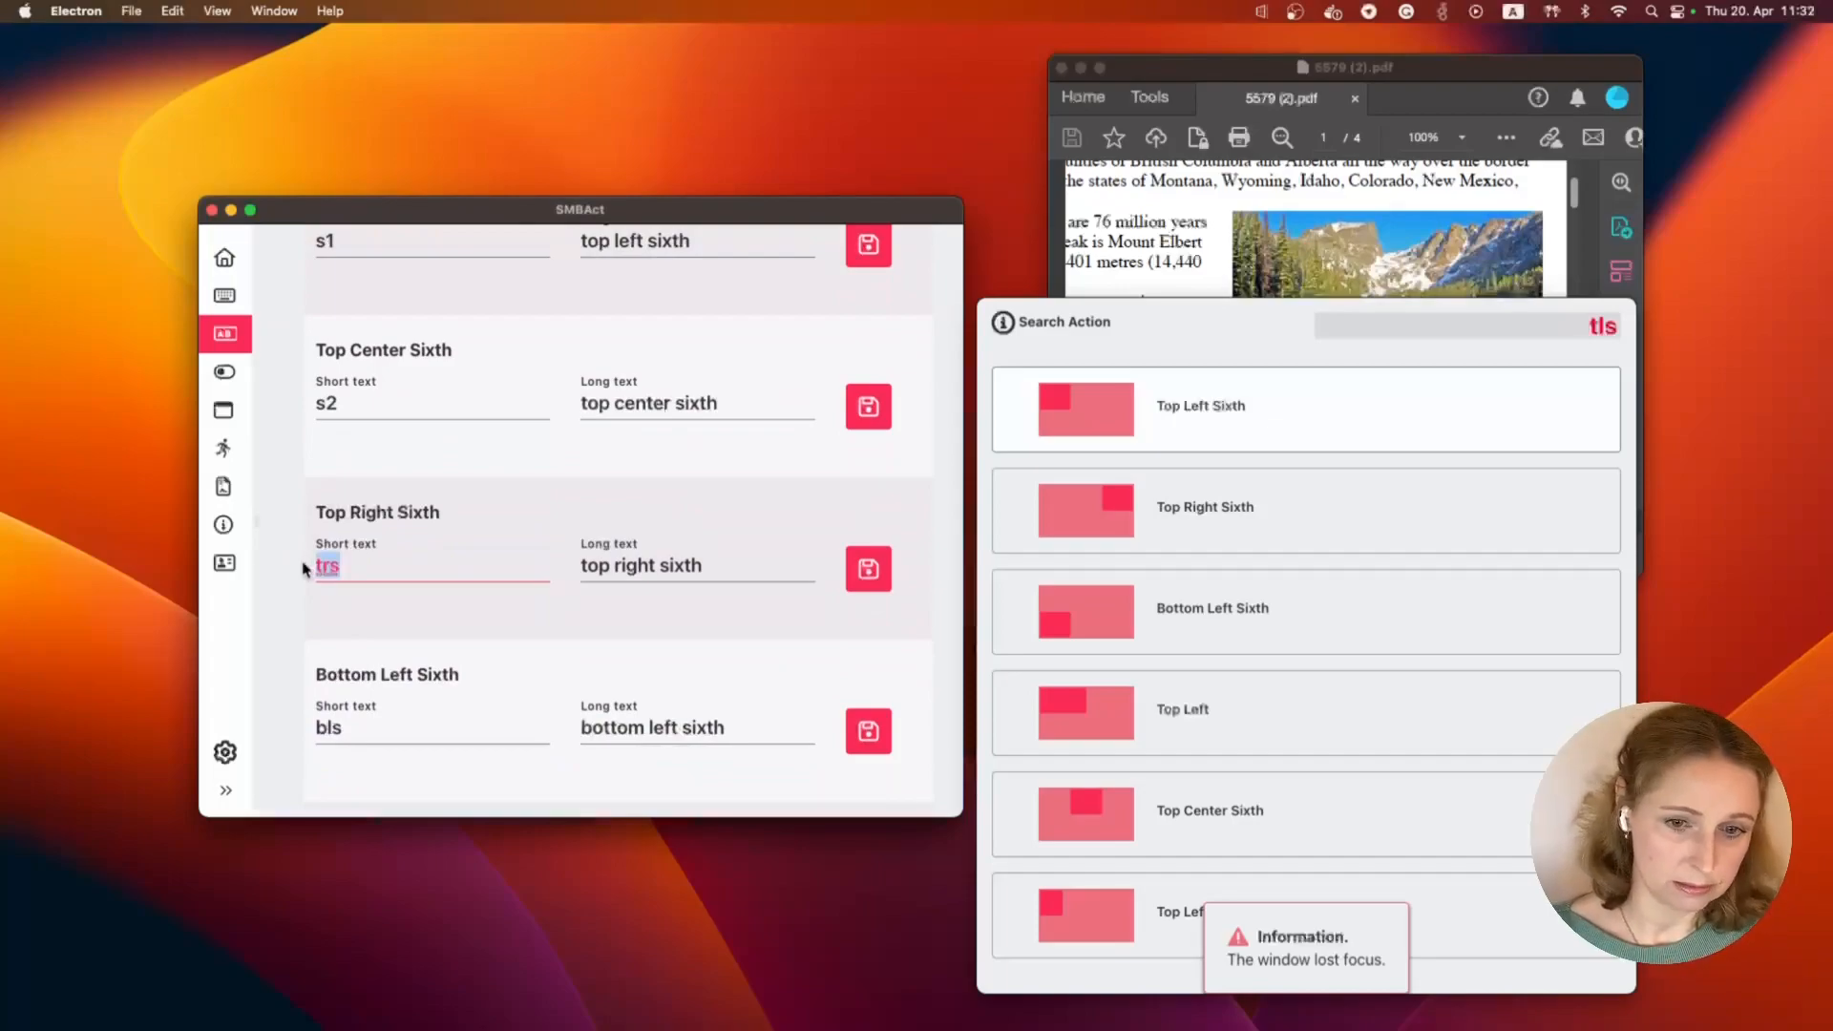
{"action": "type", "text": "s3"}
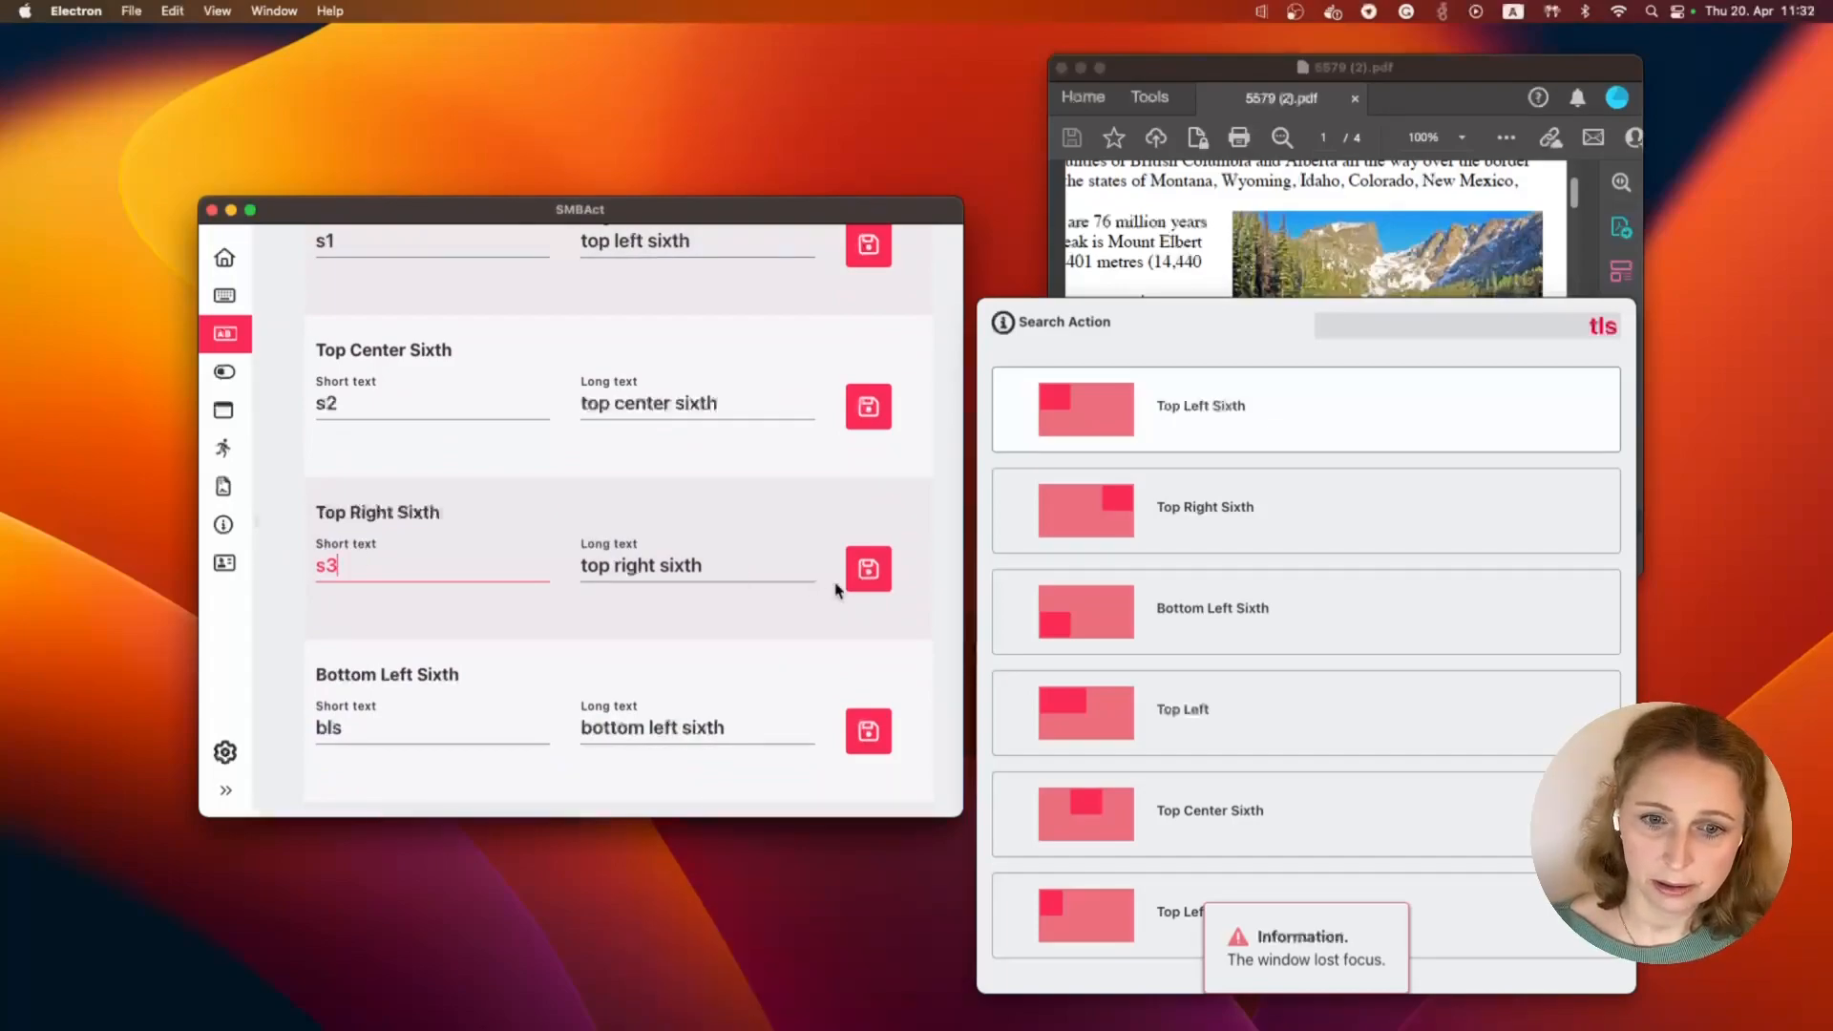
{"action": "left_click", "coordinate": [886, 577]}
Change the short text of Bottom Left Sixth to s4 and save it.
{"action": "left_click_drag", "start_coordinate": [376, 727], "coordinate": [301, 740]}
{"action": "type", "text": "s4"}
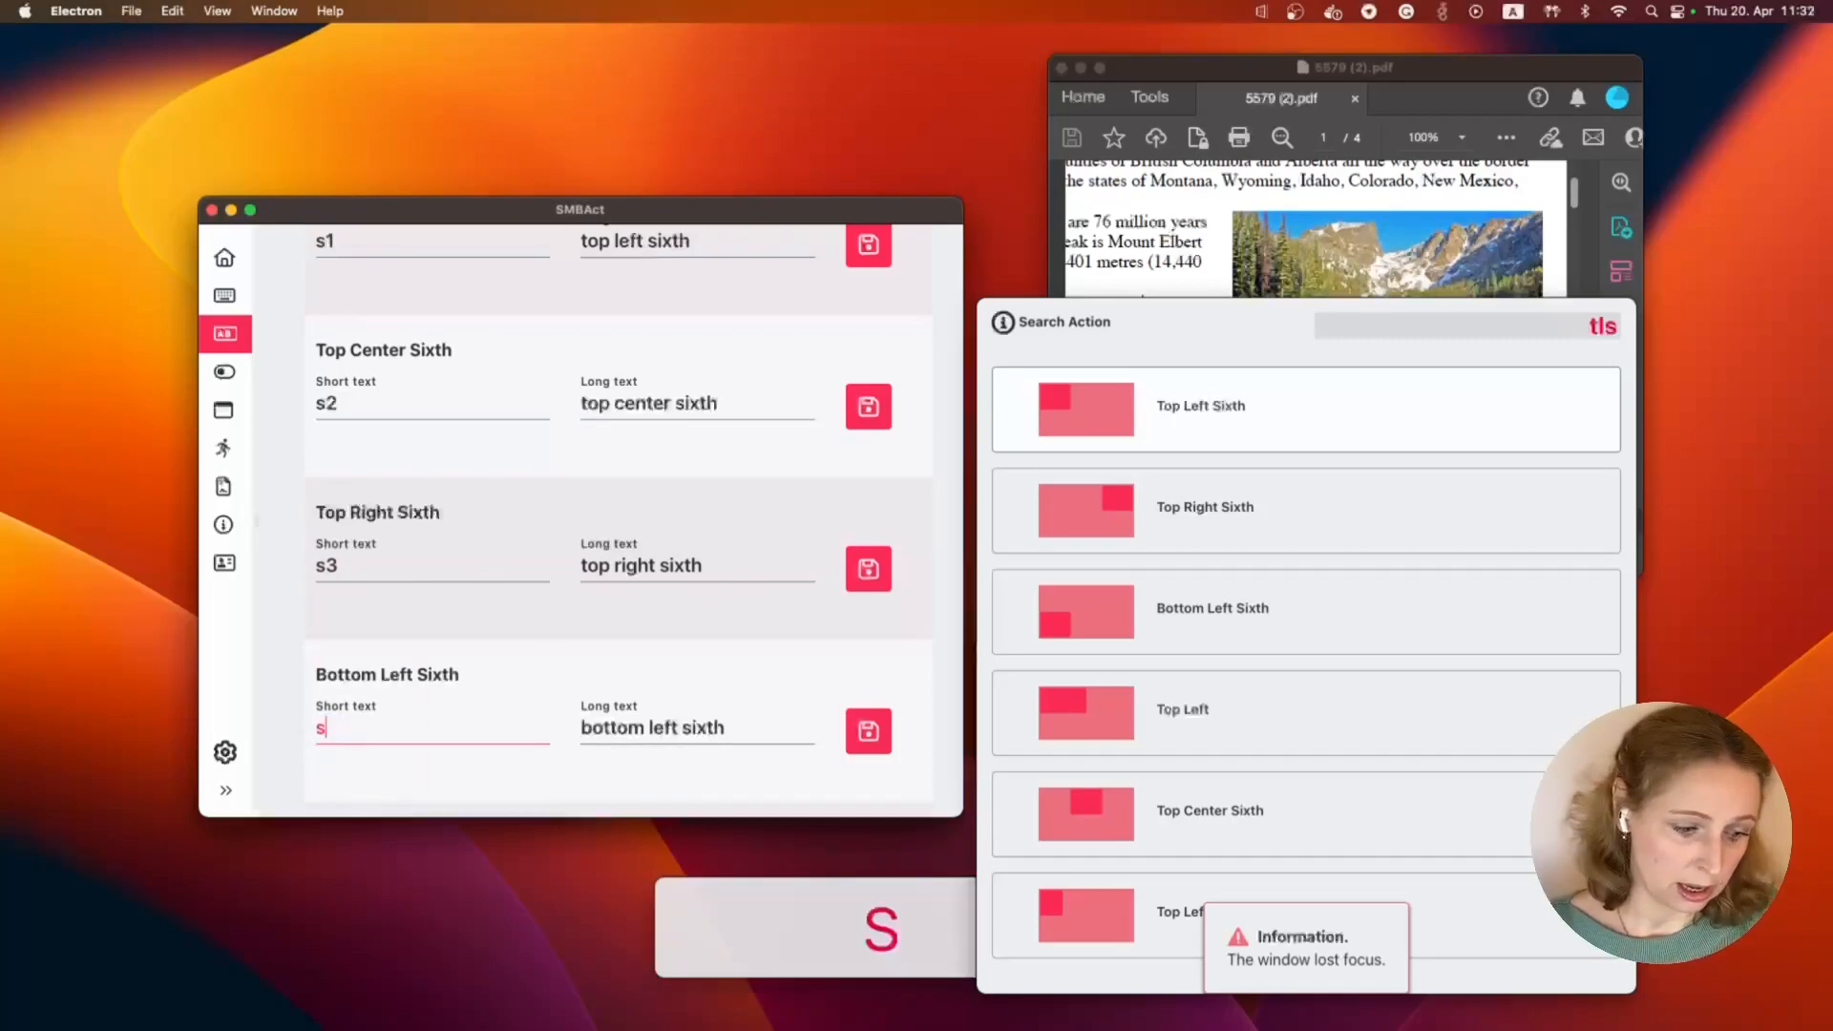
{"action": "left_click", "coordinate": [868, 735]}
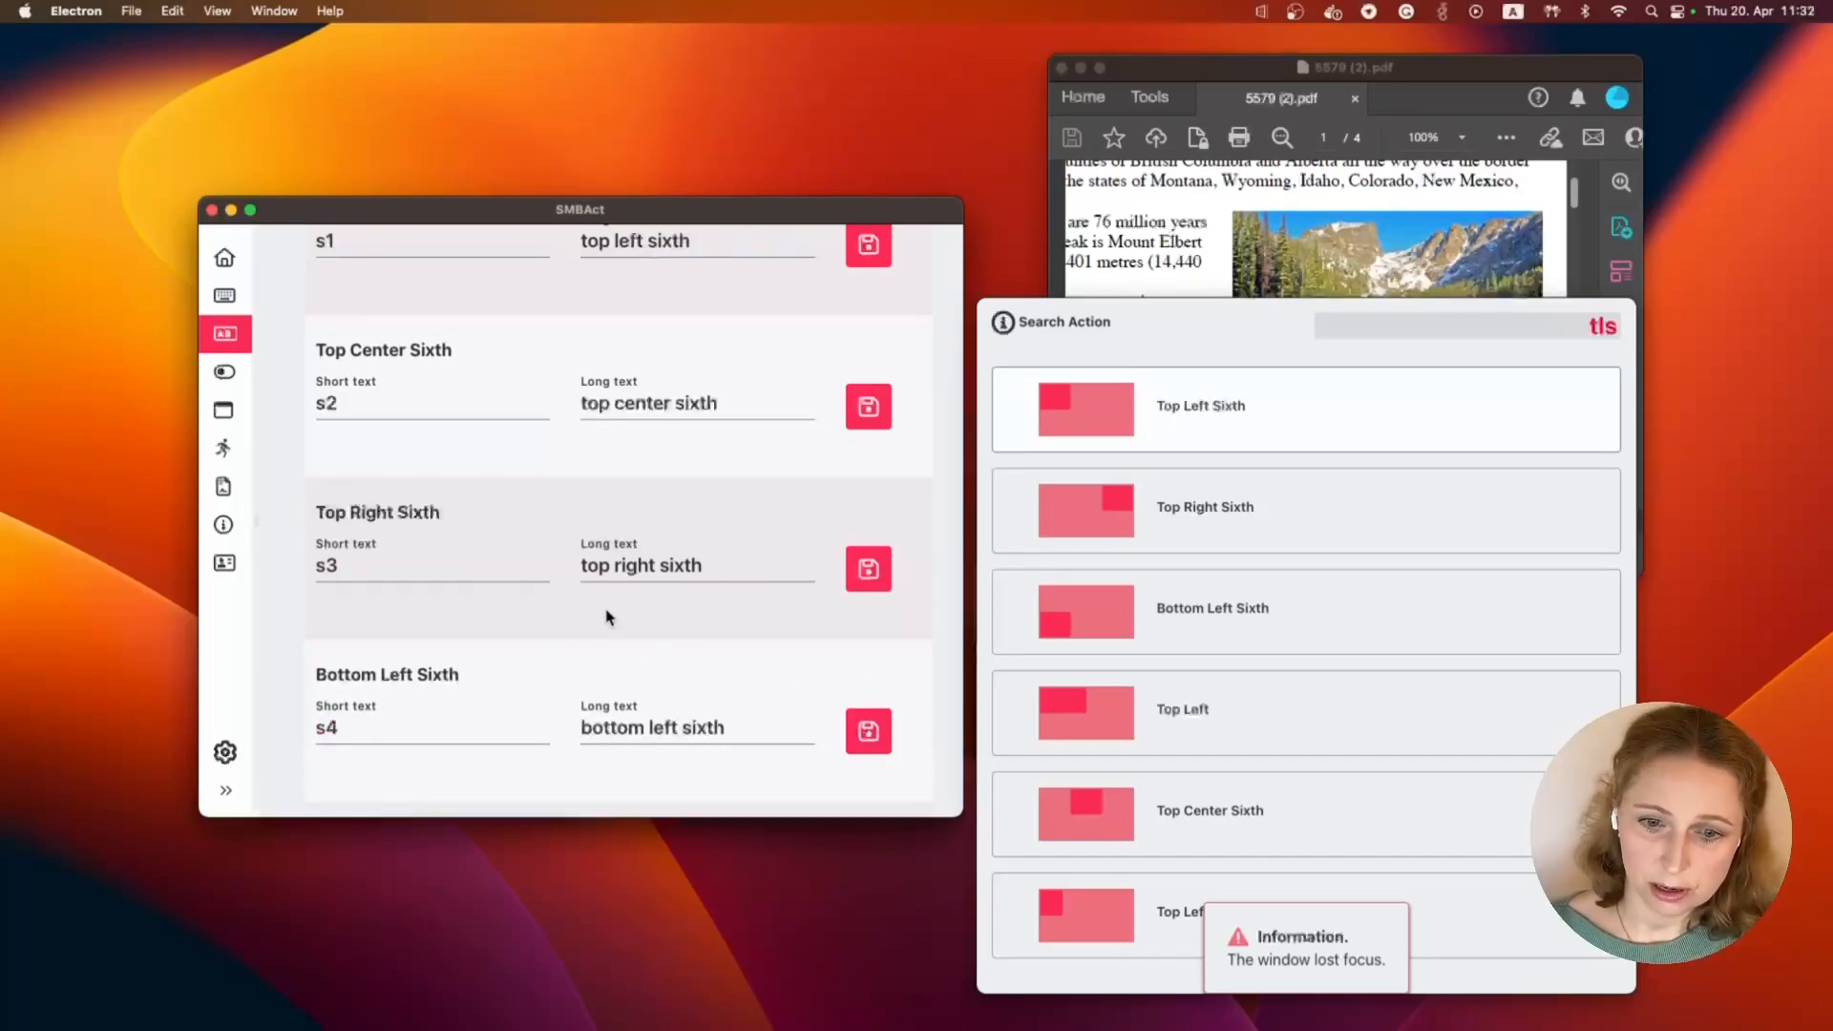
Change the short text of Bottom Center Sixth to s5 and save it.
{"action": "scroll", "coordinate": [605, 613], "scroll_direction": "down", "scroll_amount": 5}
{"action": "left_click", "coordinate": [348, 574]}
{"action": "left_click_drag", "start_coordinate": [349, 573], "coordinate": [309, 581]}
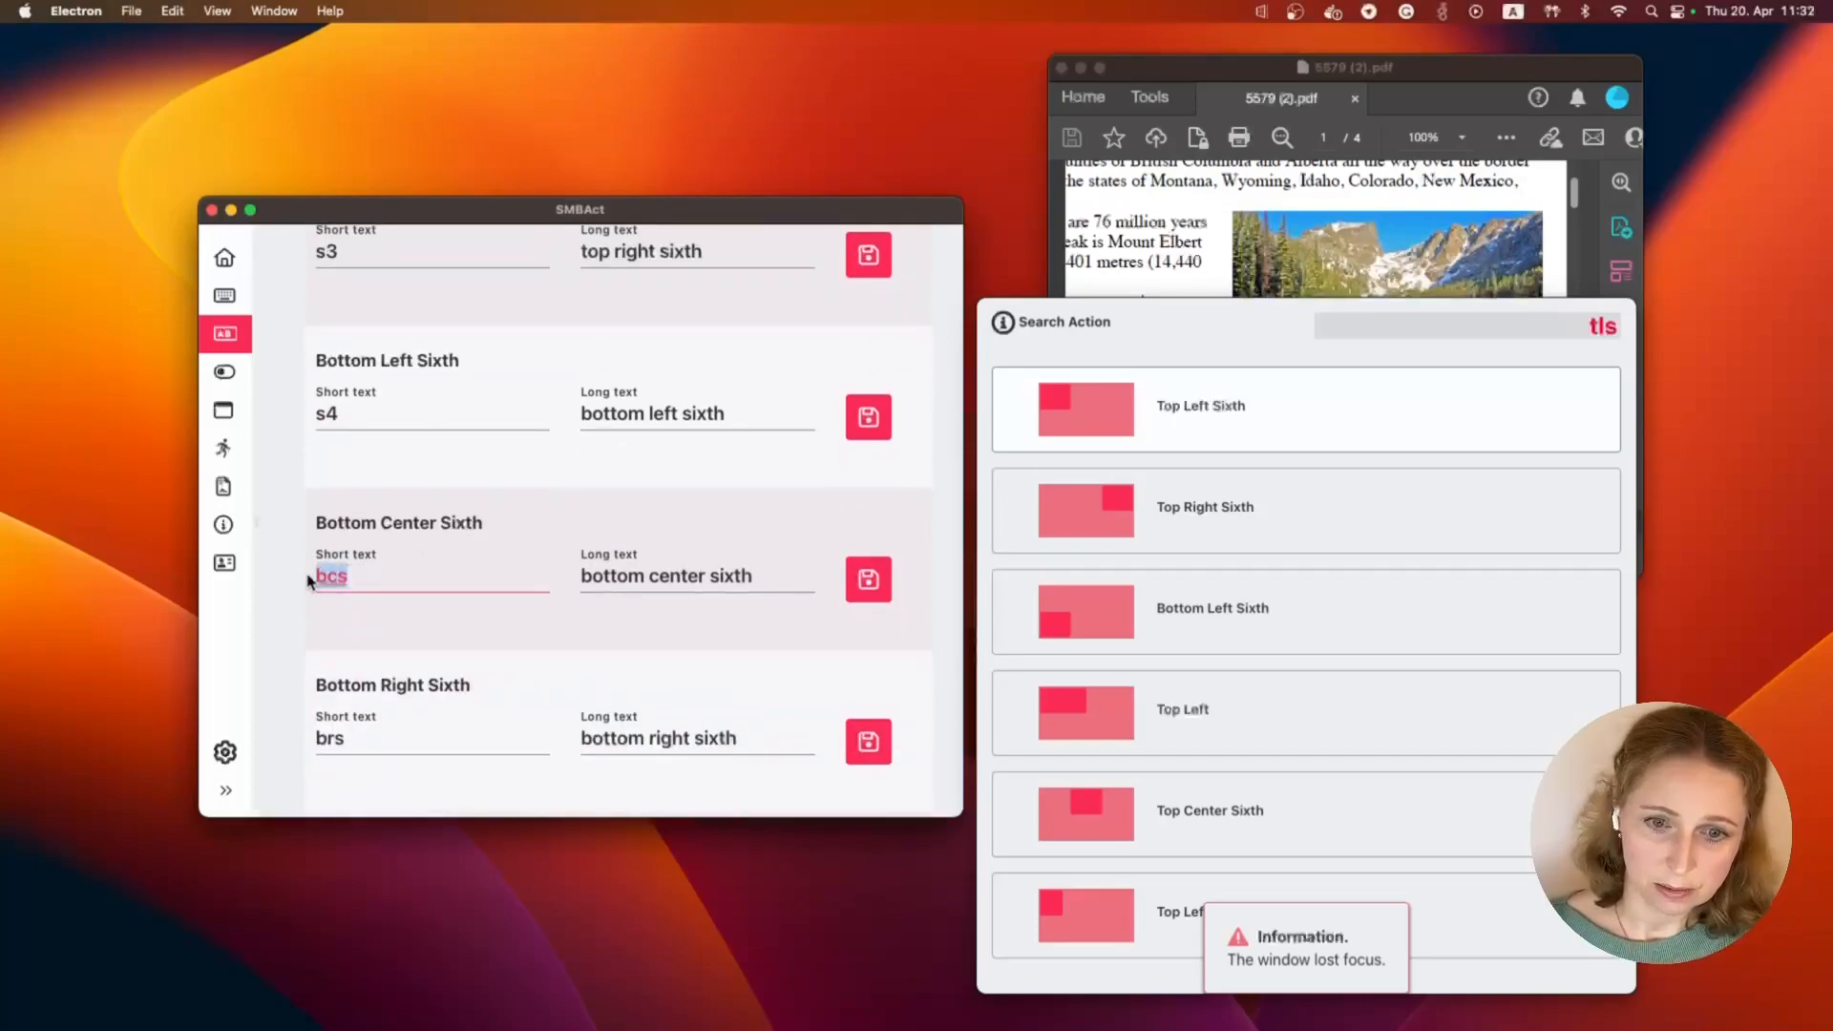
{"action": "key", "text": "BackSpace"}
{"action": "type", "text": "s5"}
{"action": "left_click", "coordinate": [871, 580]}
Change the short text of Bottom Right Sixth to s6 and save it.
{"action": "left_click_drag", "start_coordinate": [371, 741], "coordinate": [300, 740]}
{"action": "key", "text": "BackSpace"}
{"action": "type", "text": "s6"}
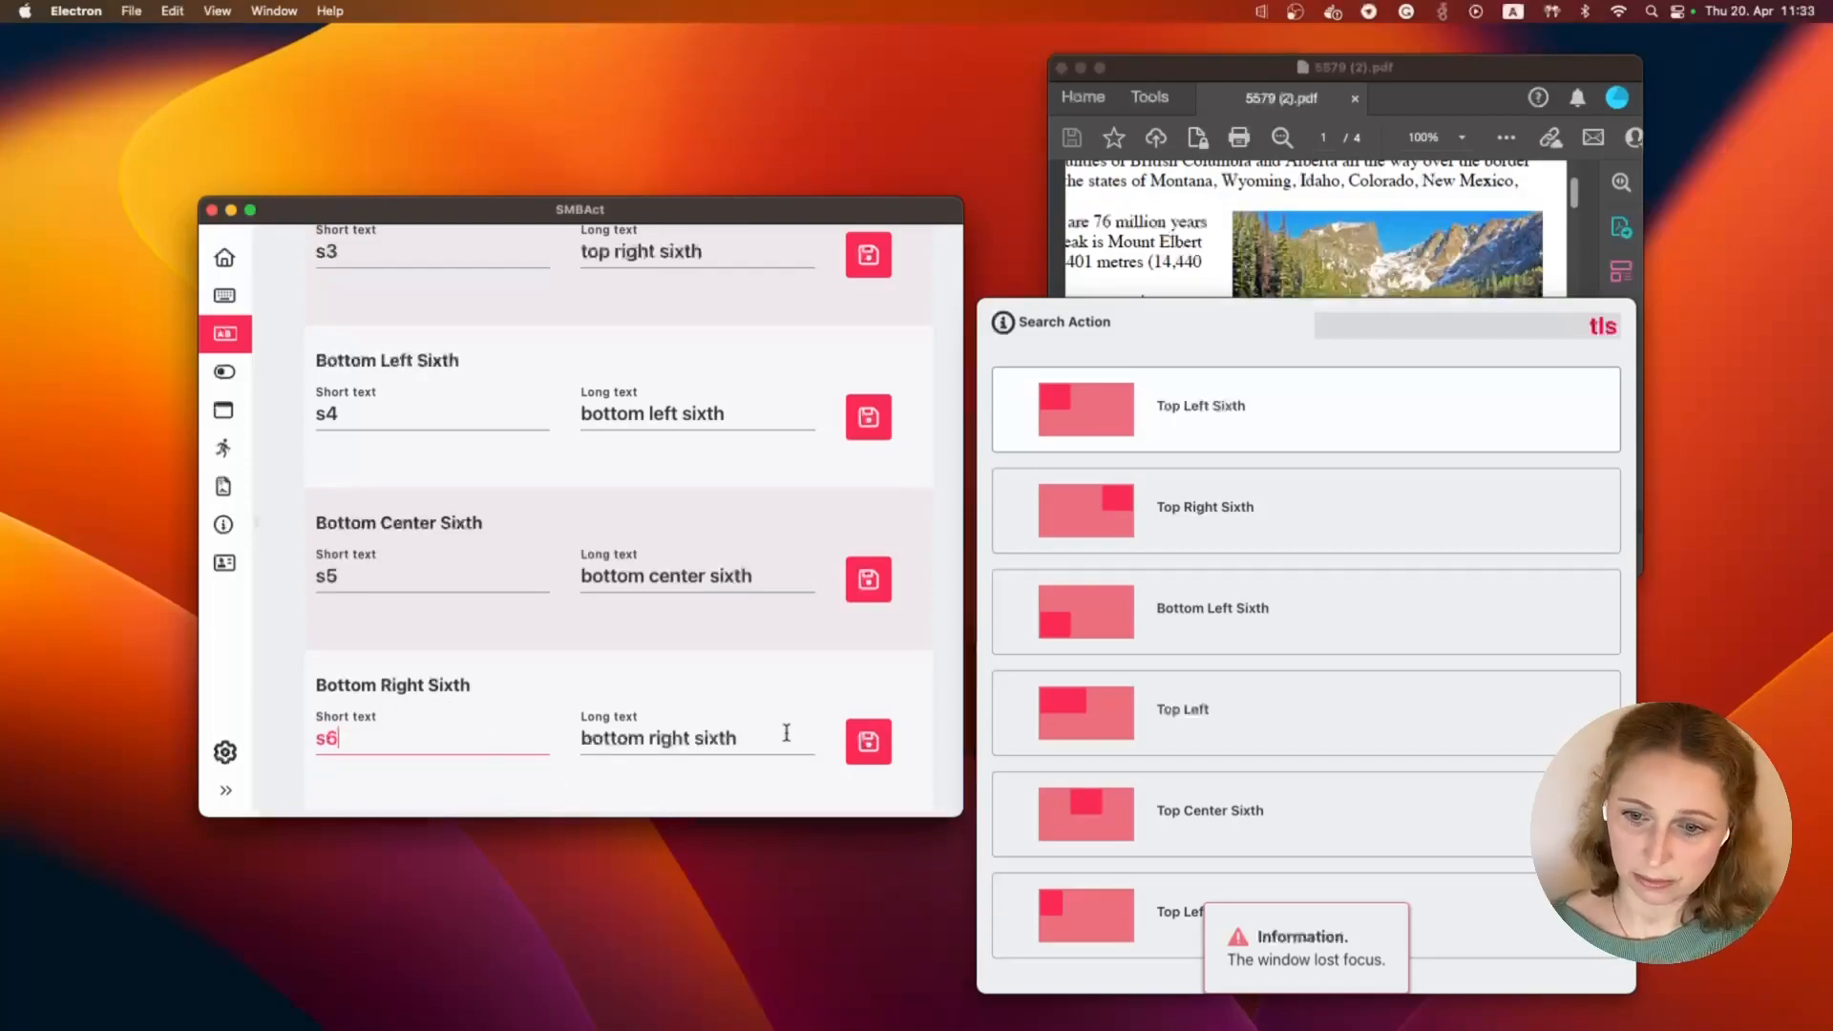
{"action": "left_click", "coordinate": [869, 747]}
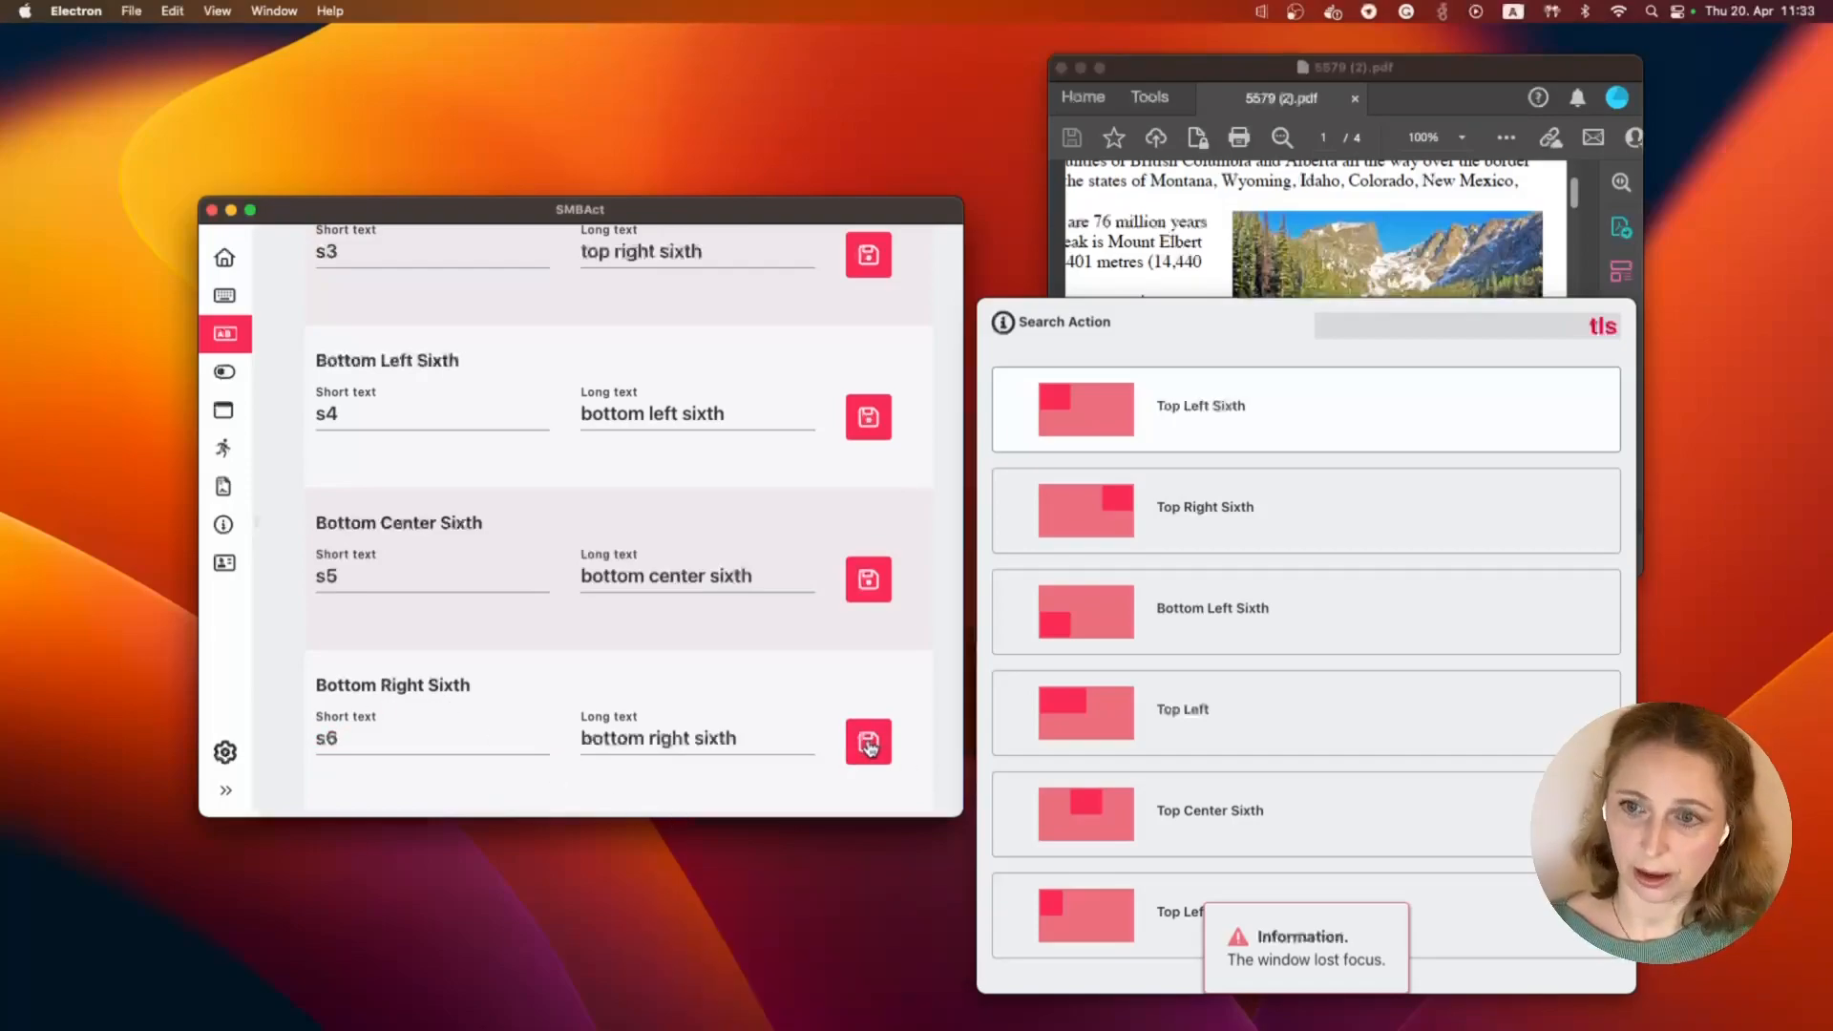
Clear the existing query in the action search and search for the short text s1.
{"action": "left_click", "coordinate": [1258, 329]}
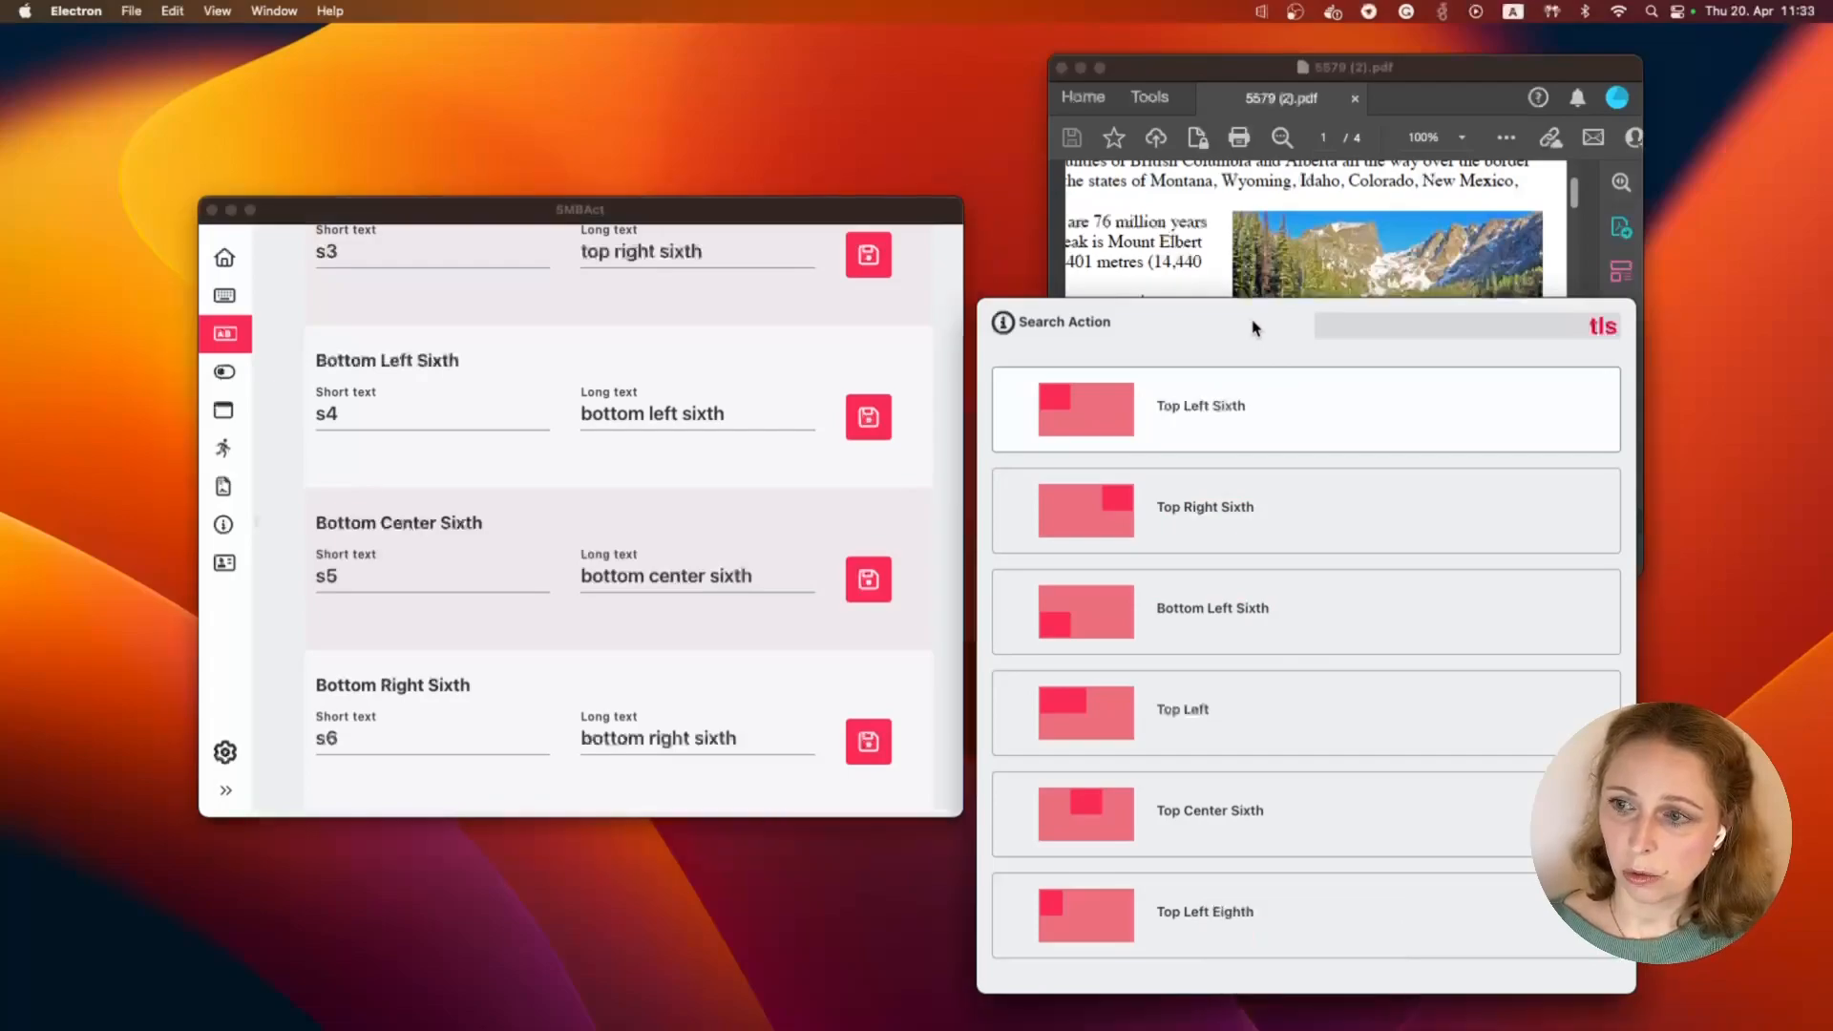
{"action": "key", "text": "Escape"}
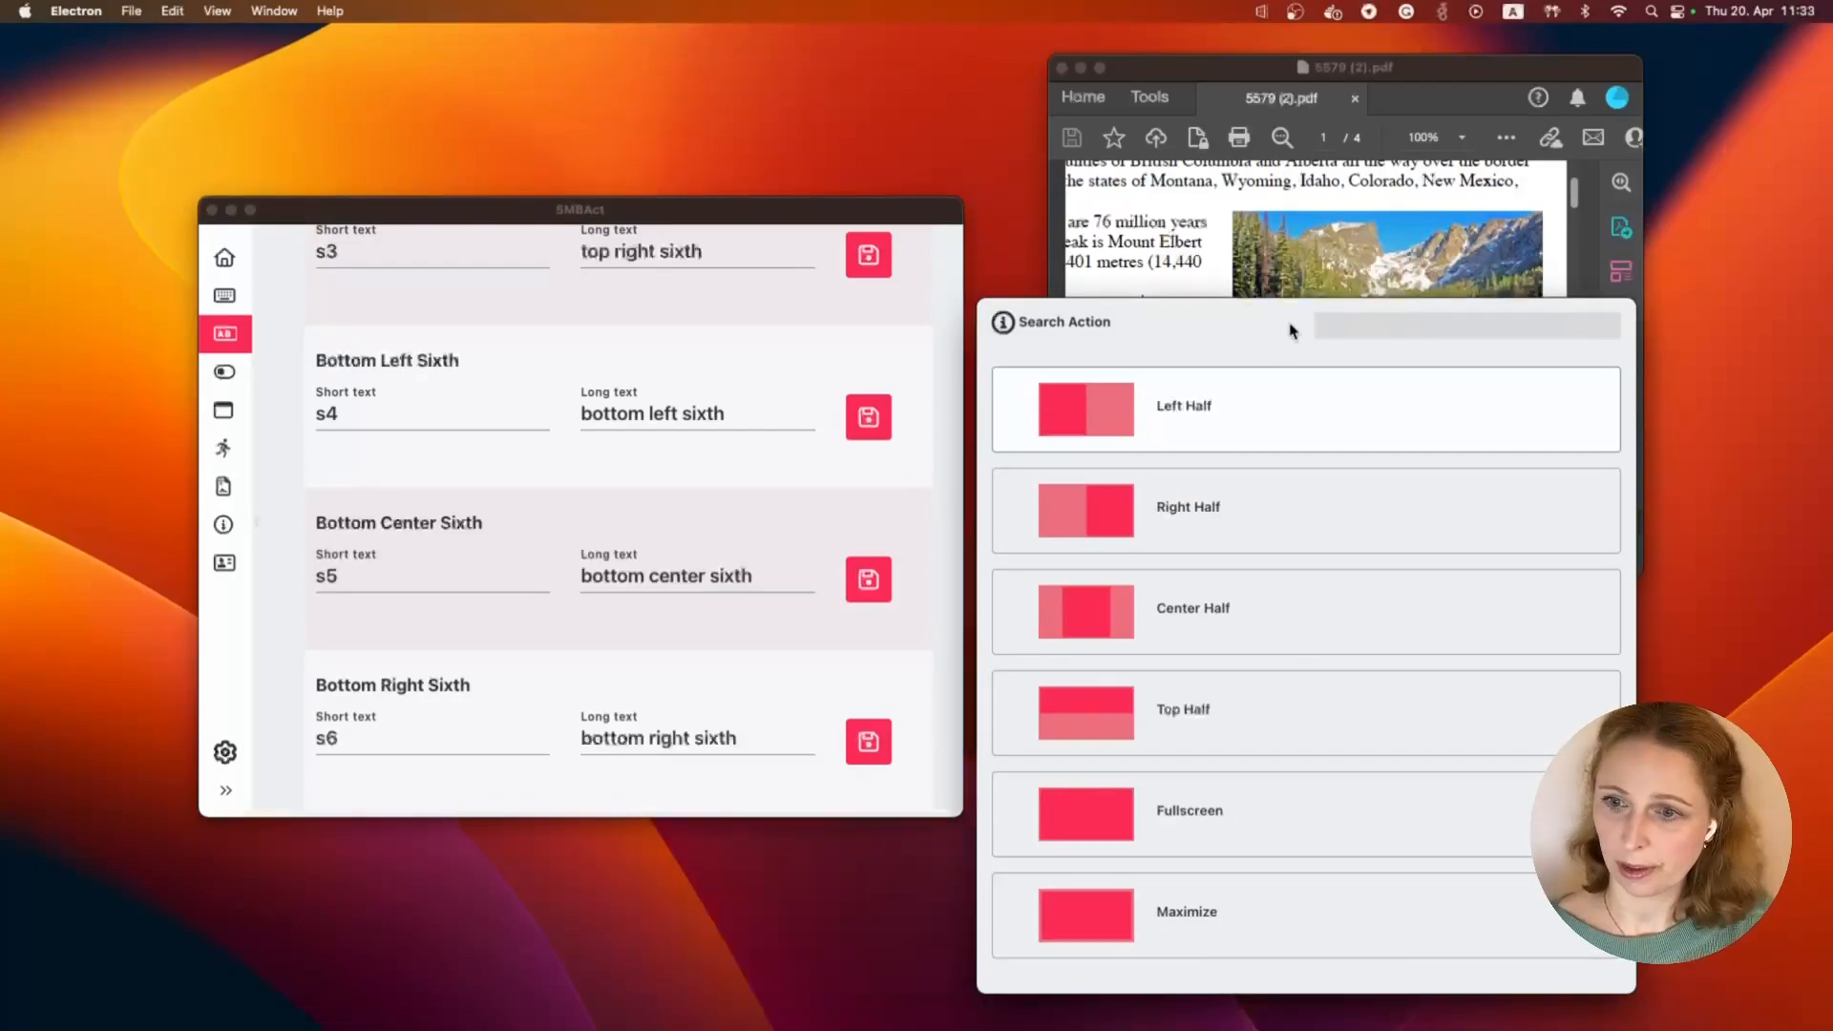
{"action": "type", "text": "s1"}
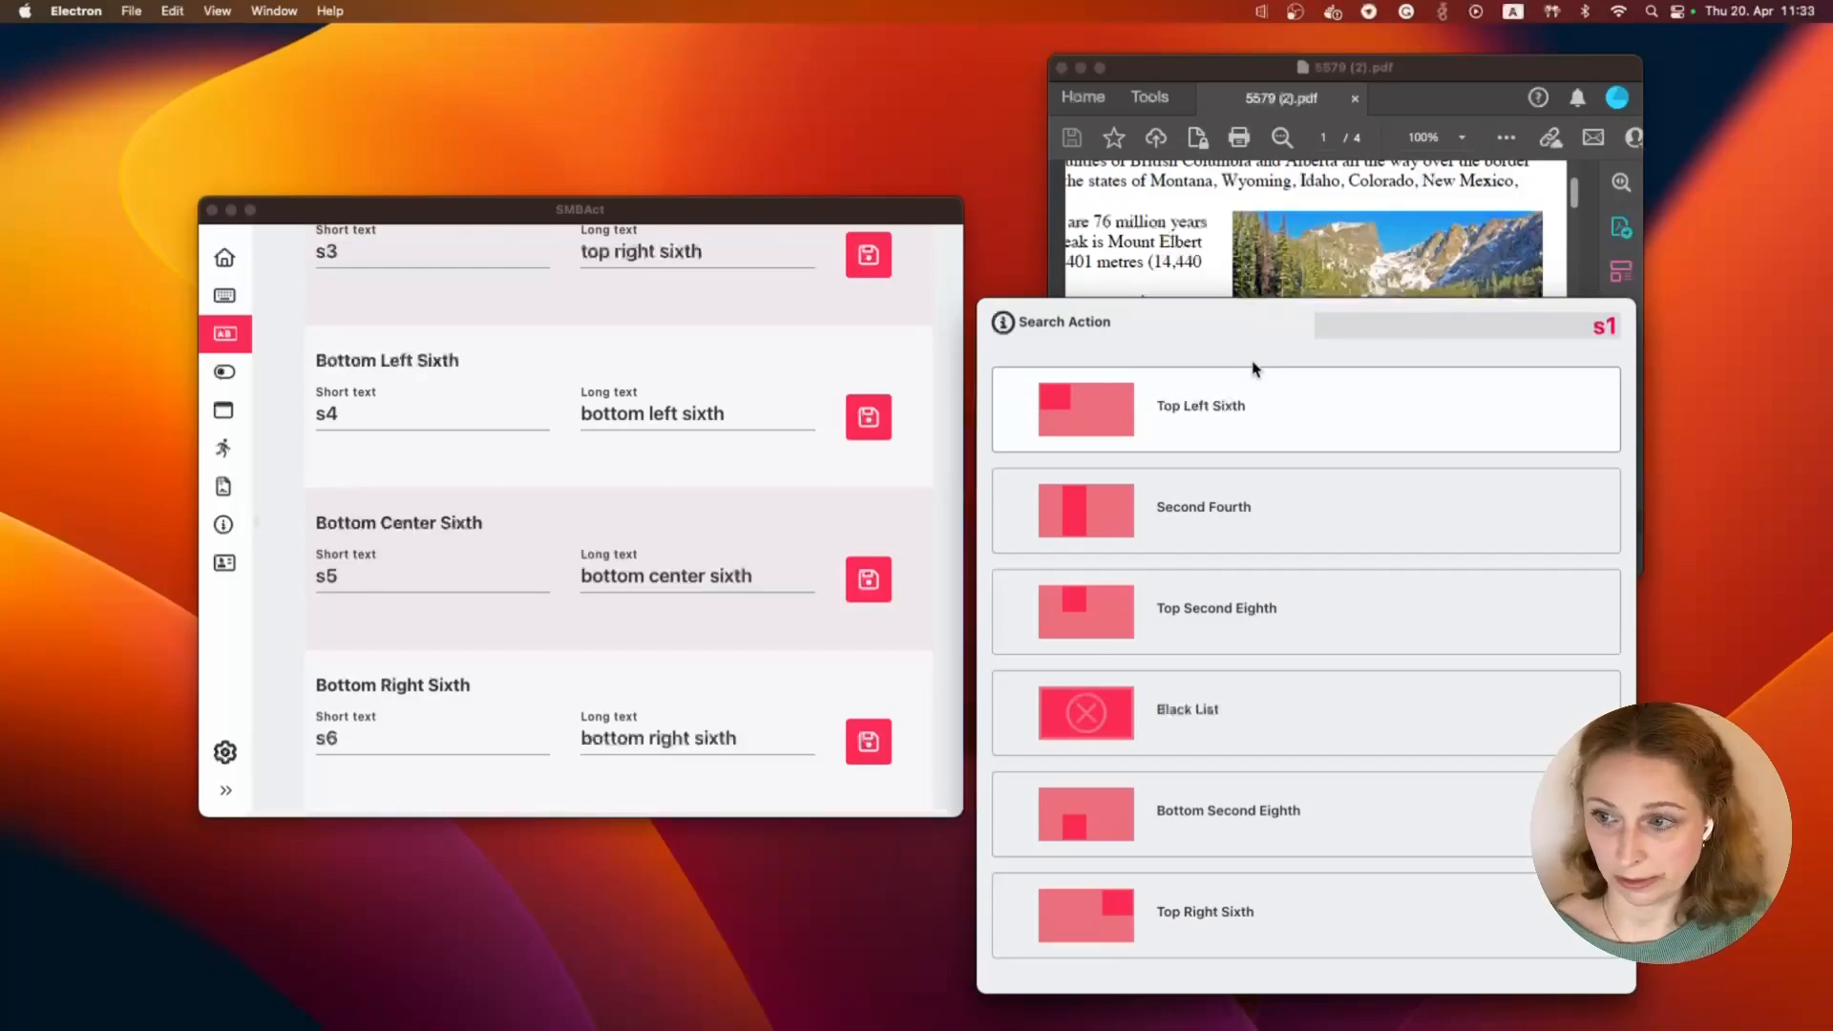
Move the PDF window to the top center sixth by running the action with short text s2.
{"action": "key", "text": "Escape"}
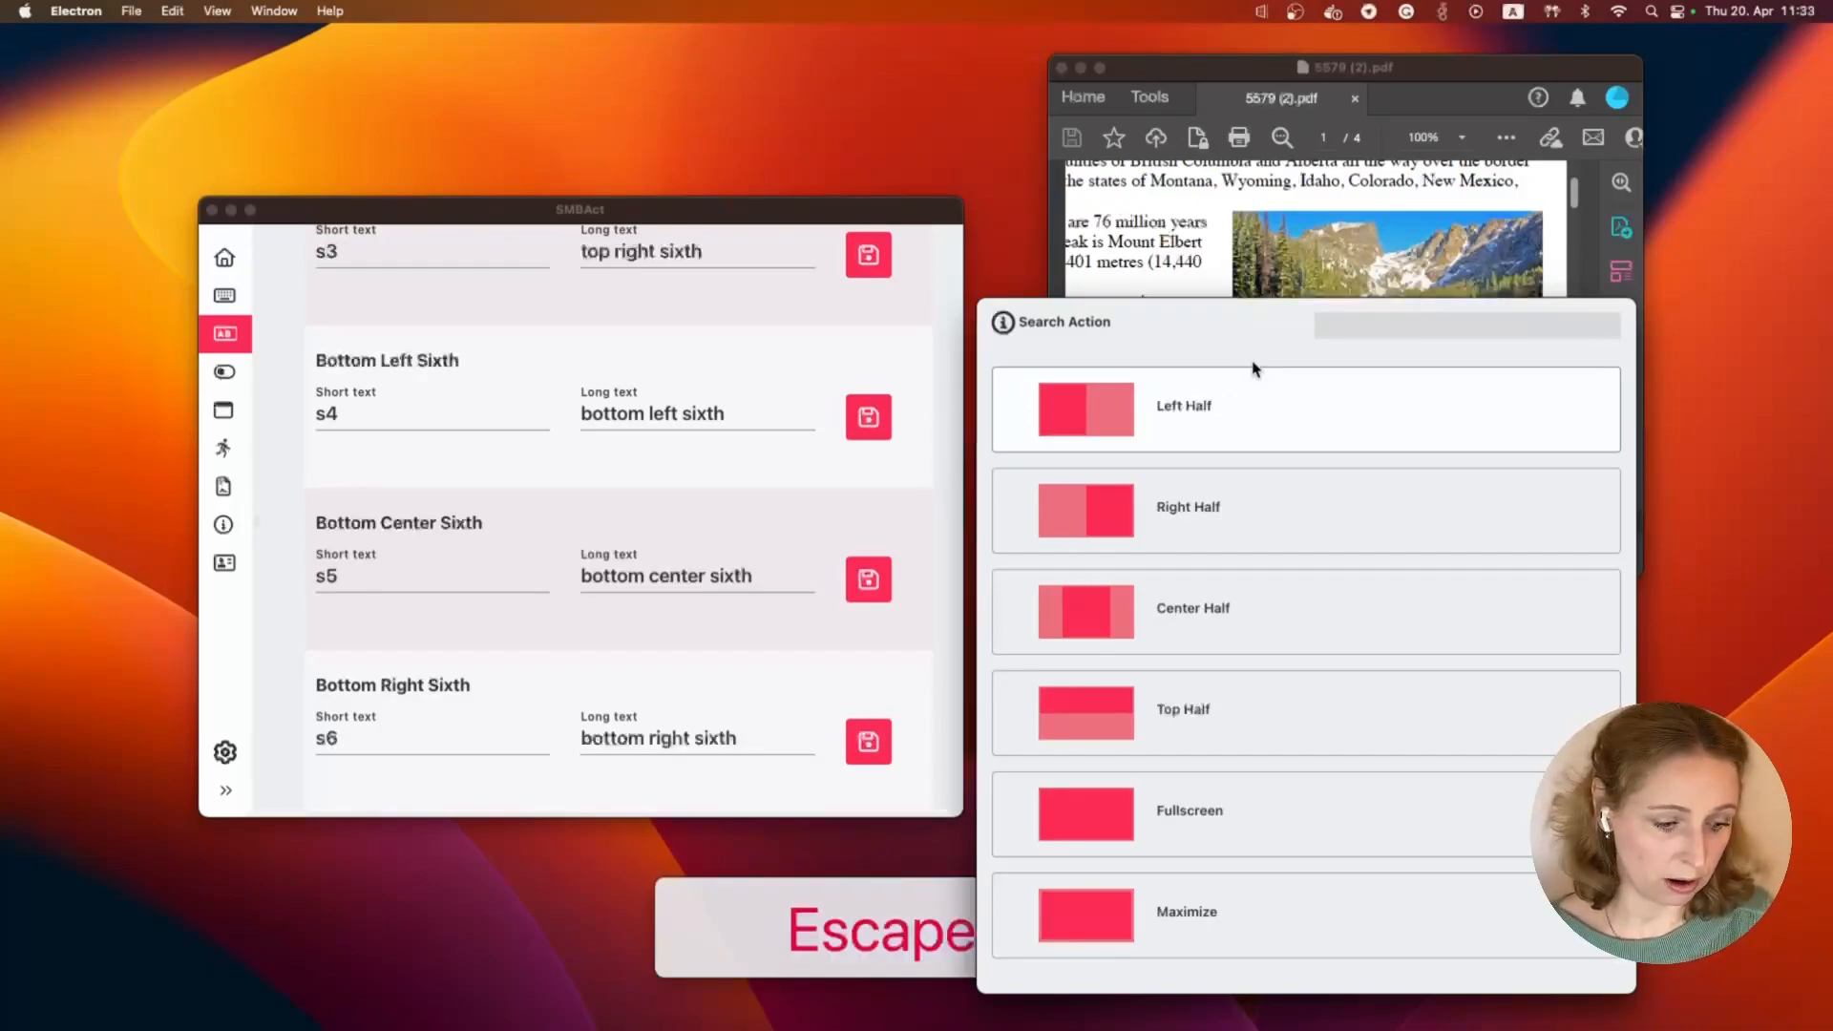
{"action": "type", "text": "s2"}
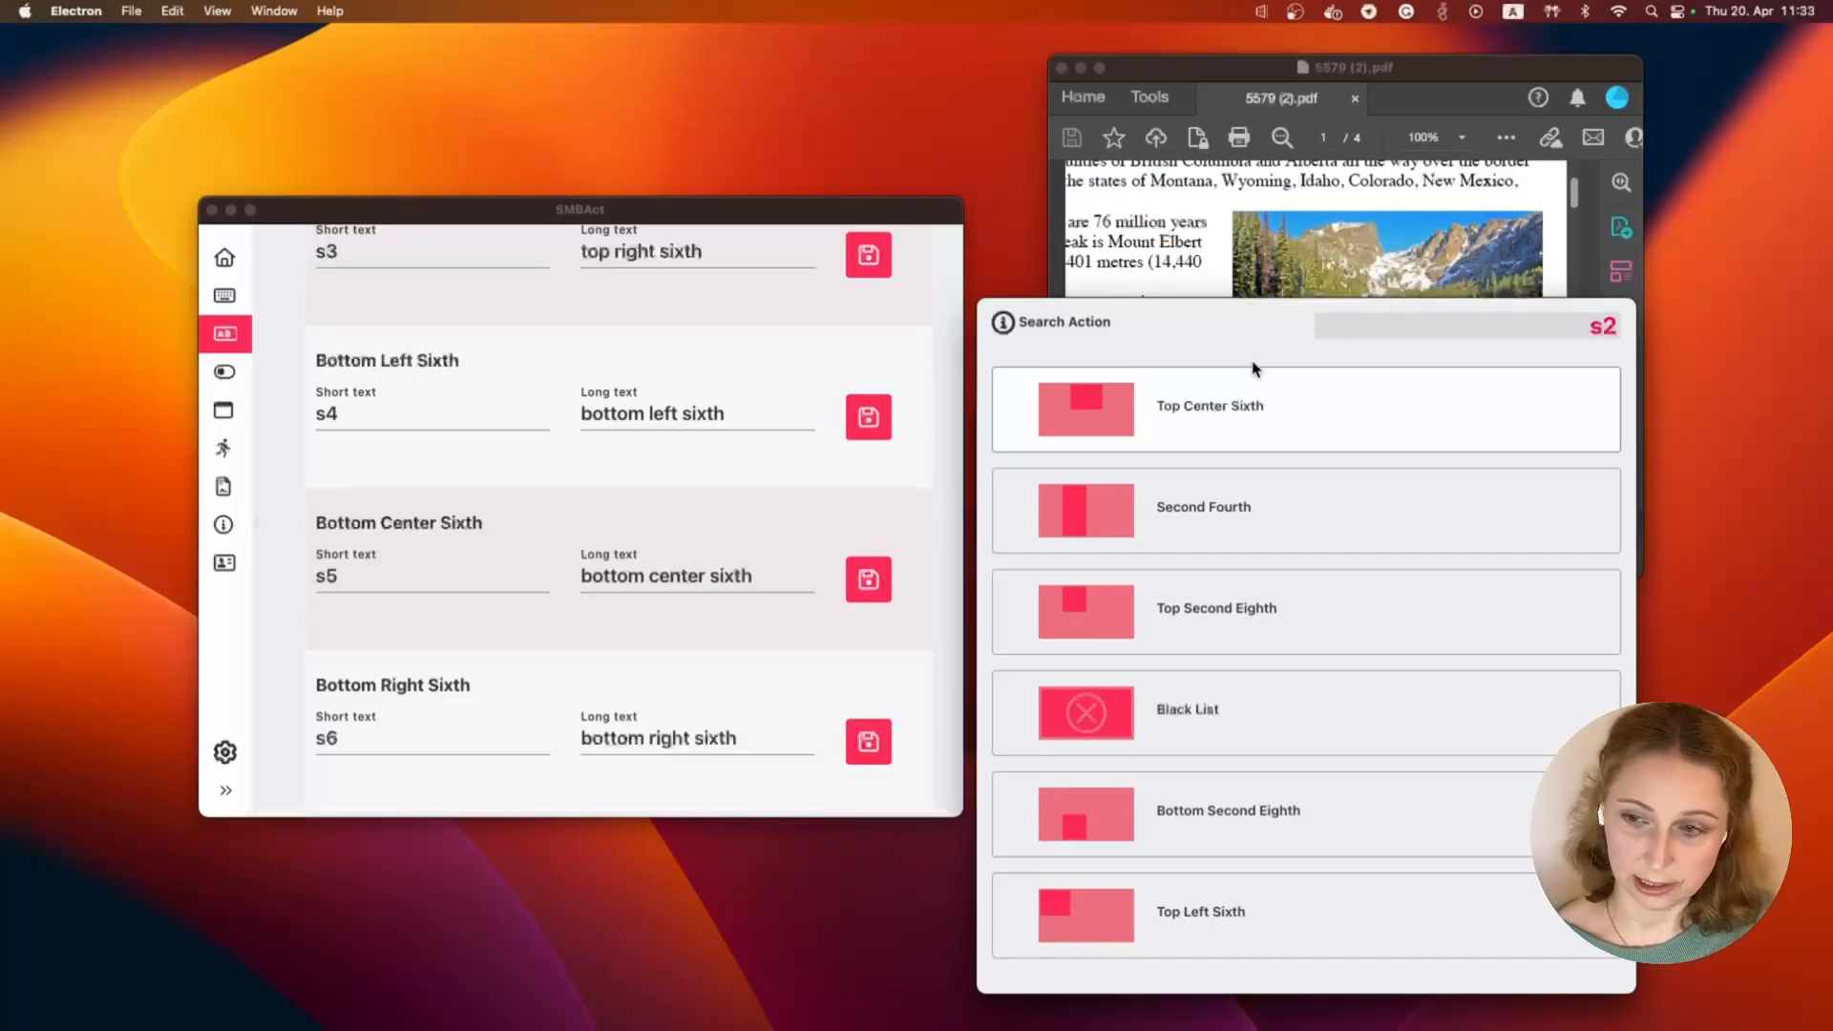
{"action": "key", "text": "Return"}
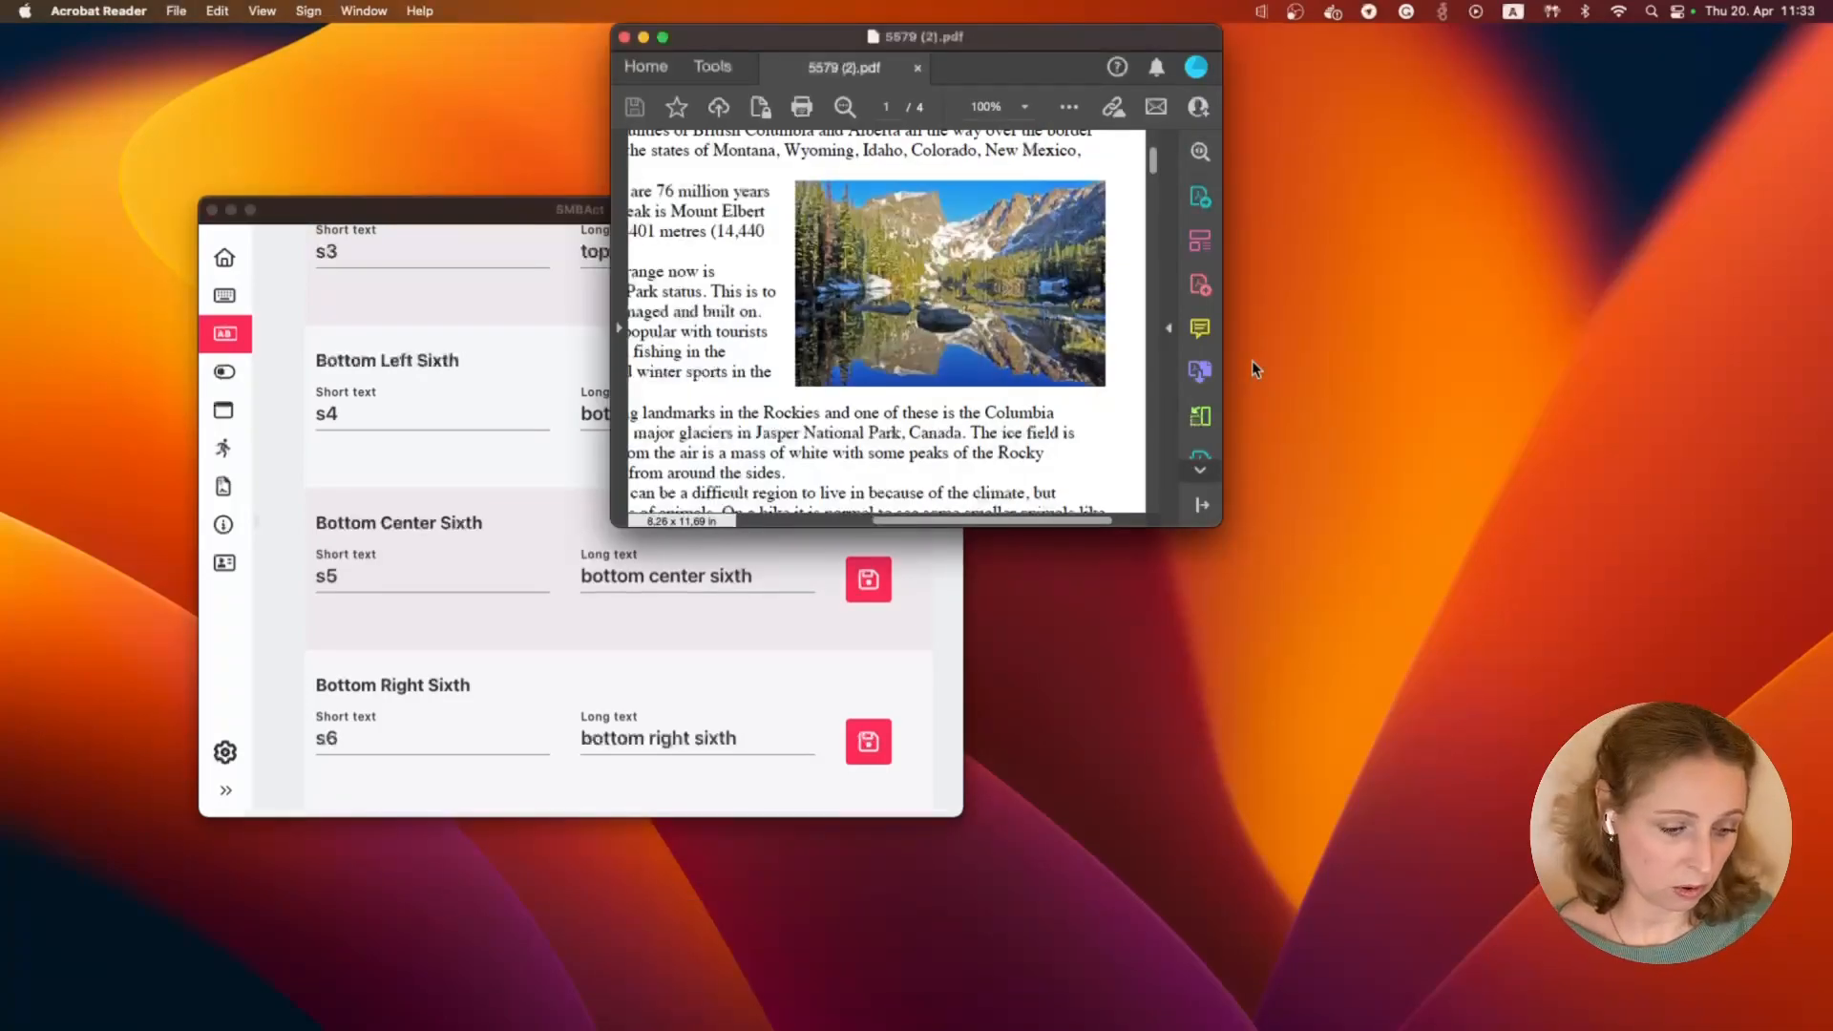
Move the PDF window to the top right sixth by running the action with short text s3.
{"action": "key", "text": "ctrl+super+z"}
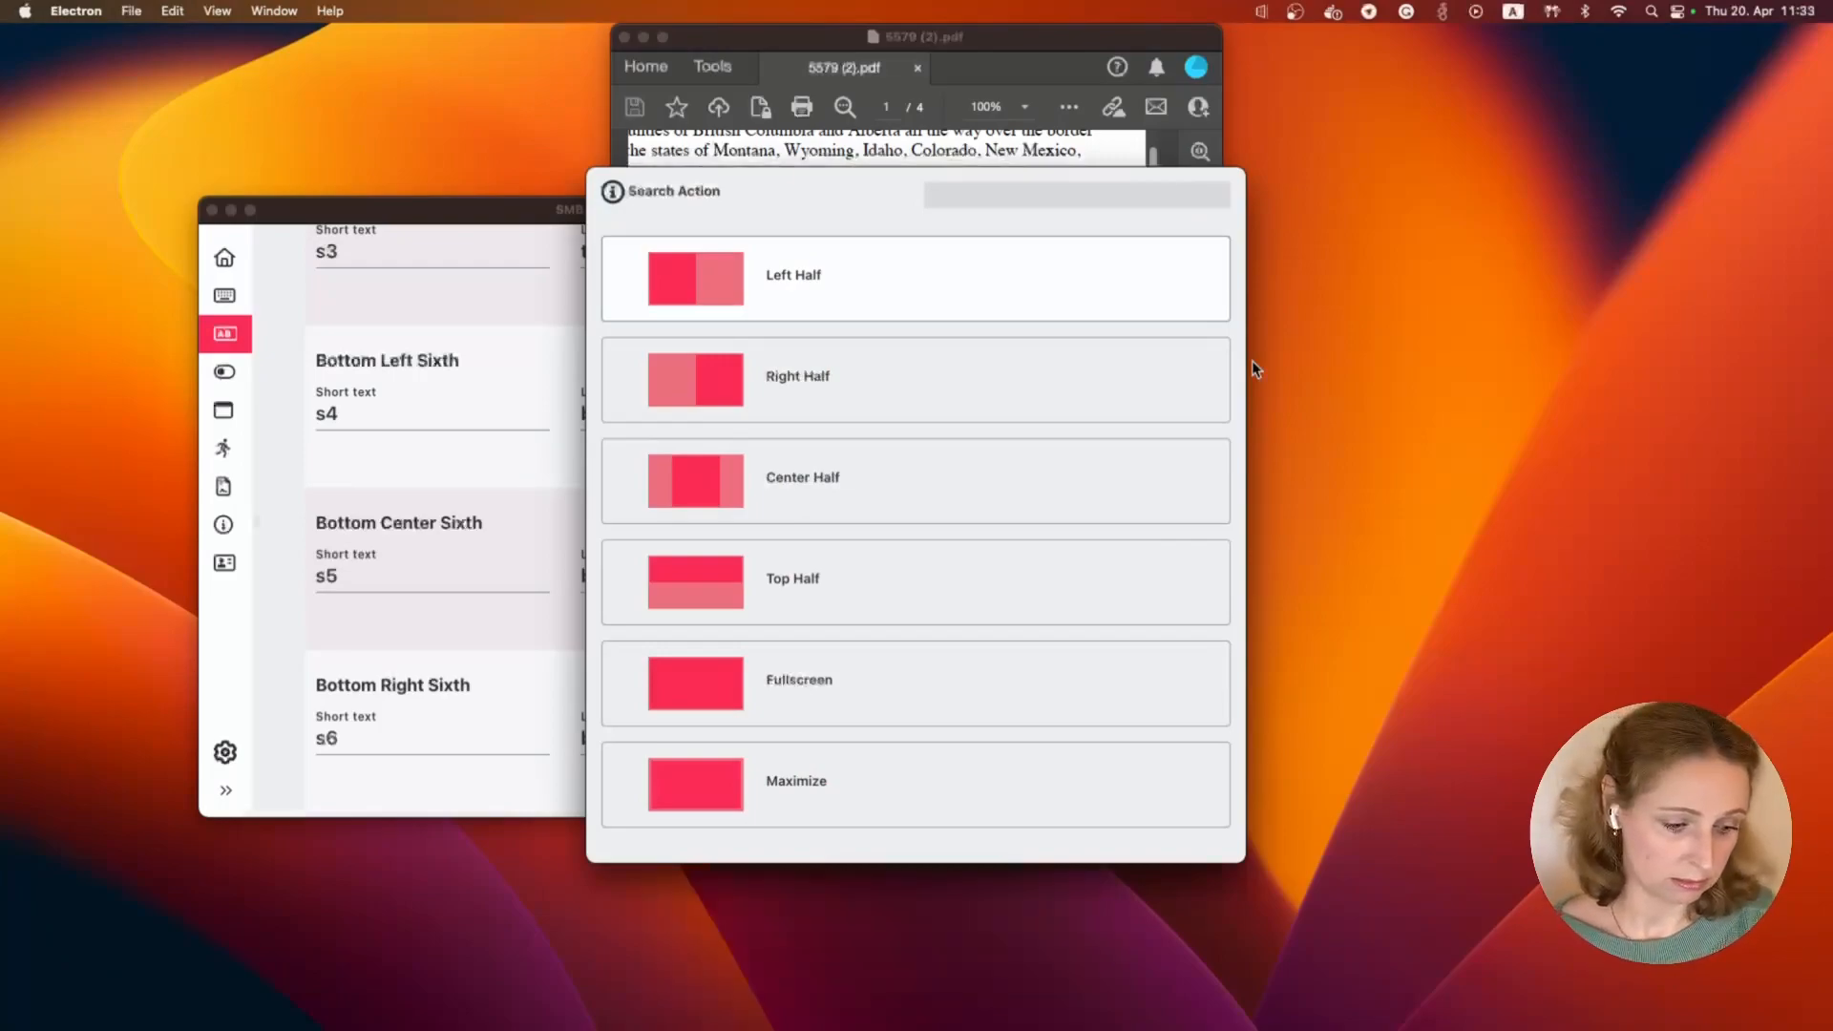
{"action": "type", "text": "s3"}
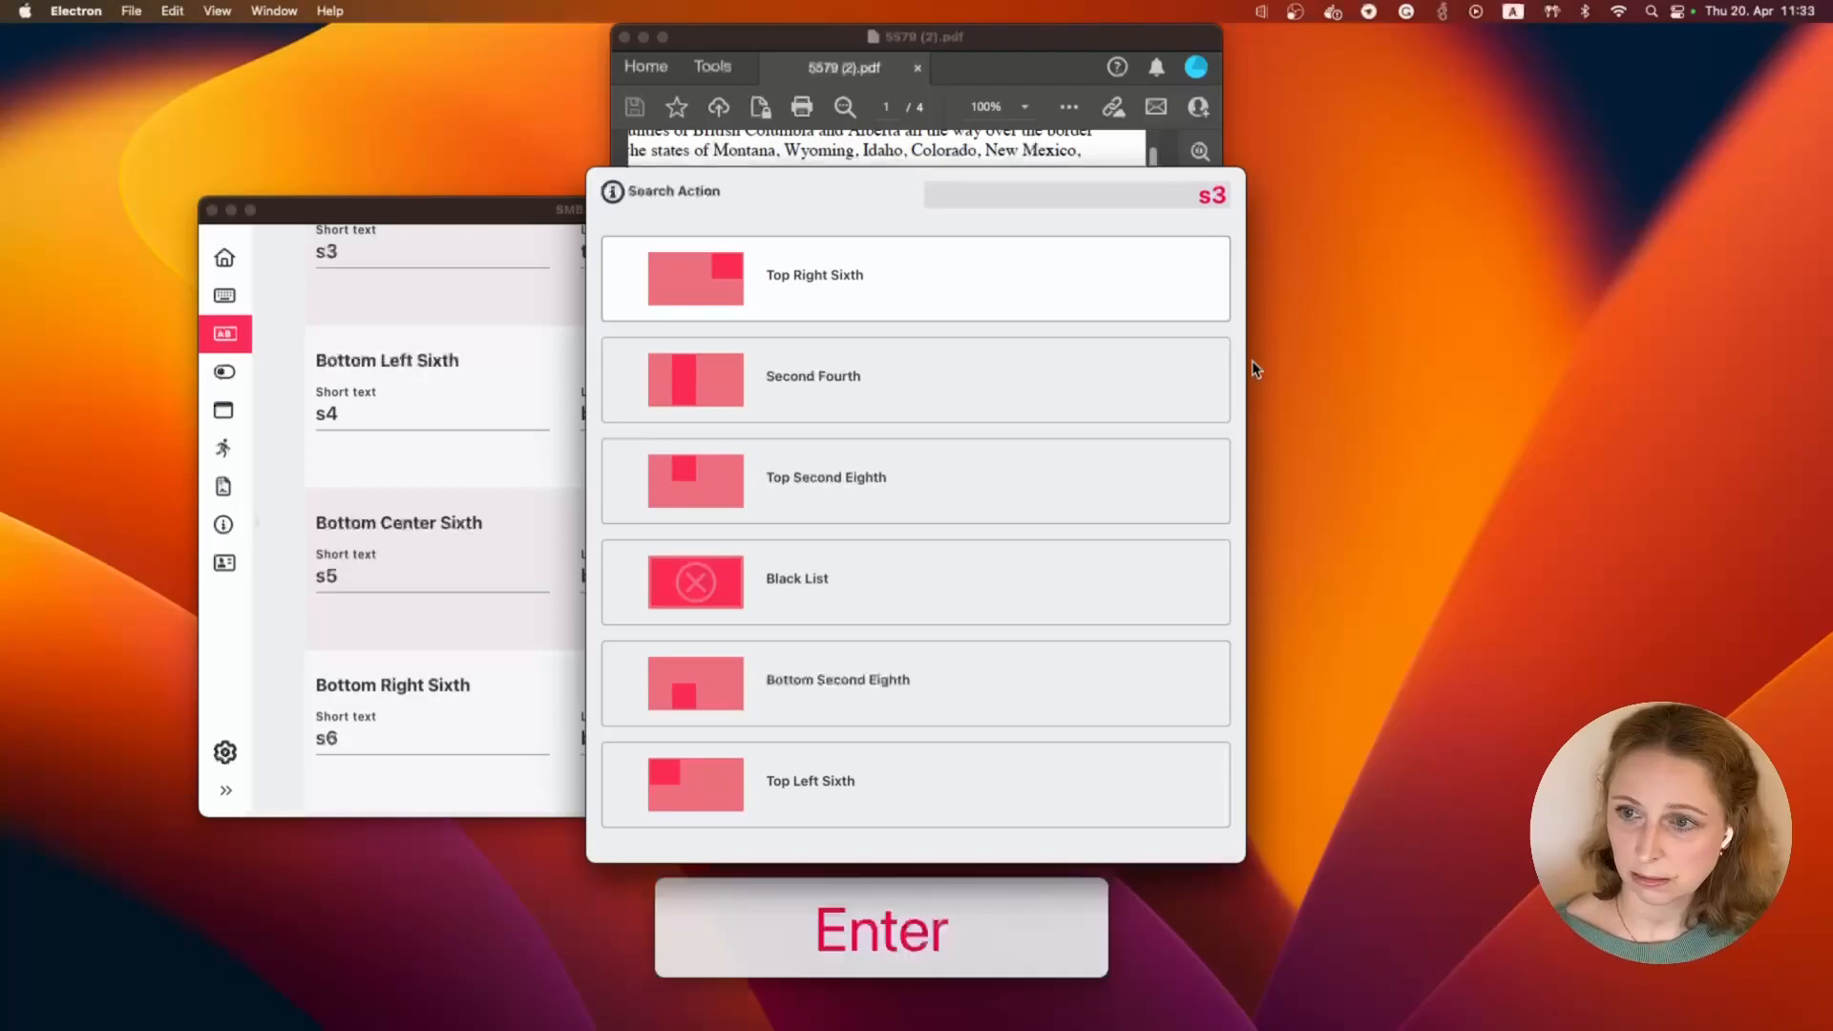
{"action": "key", "text": "Return"}
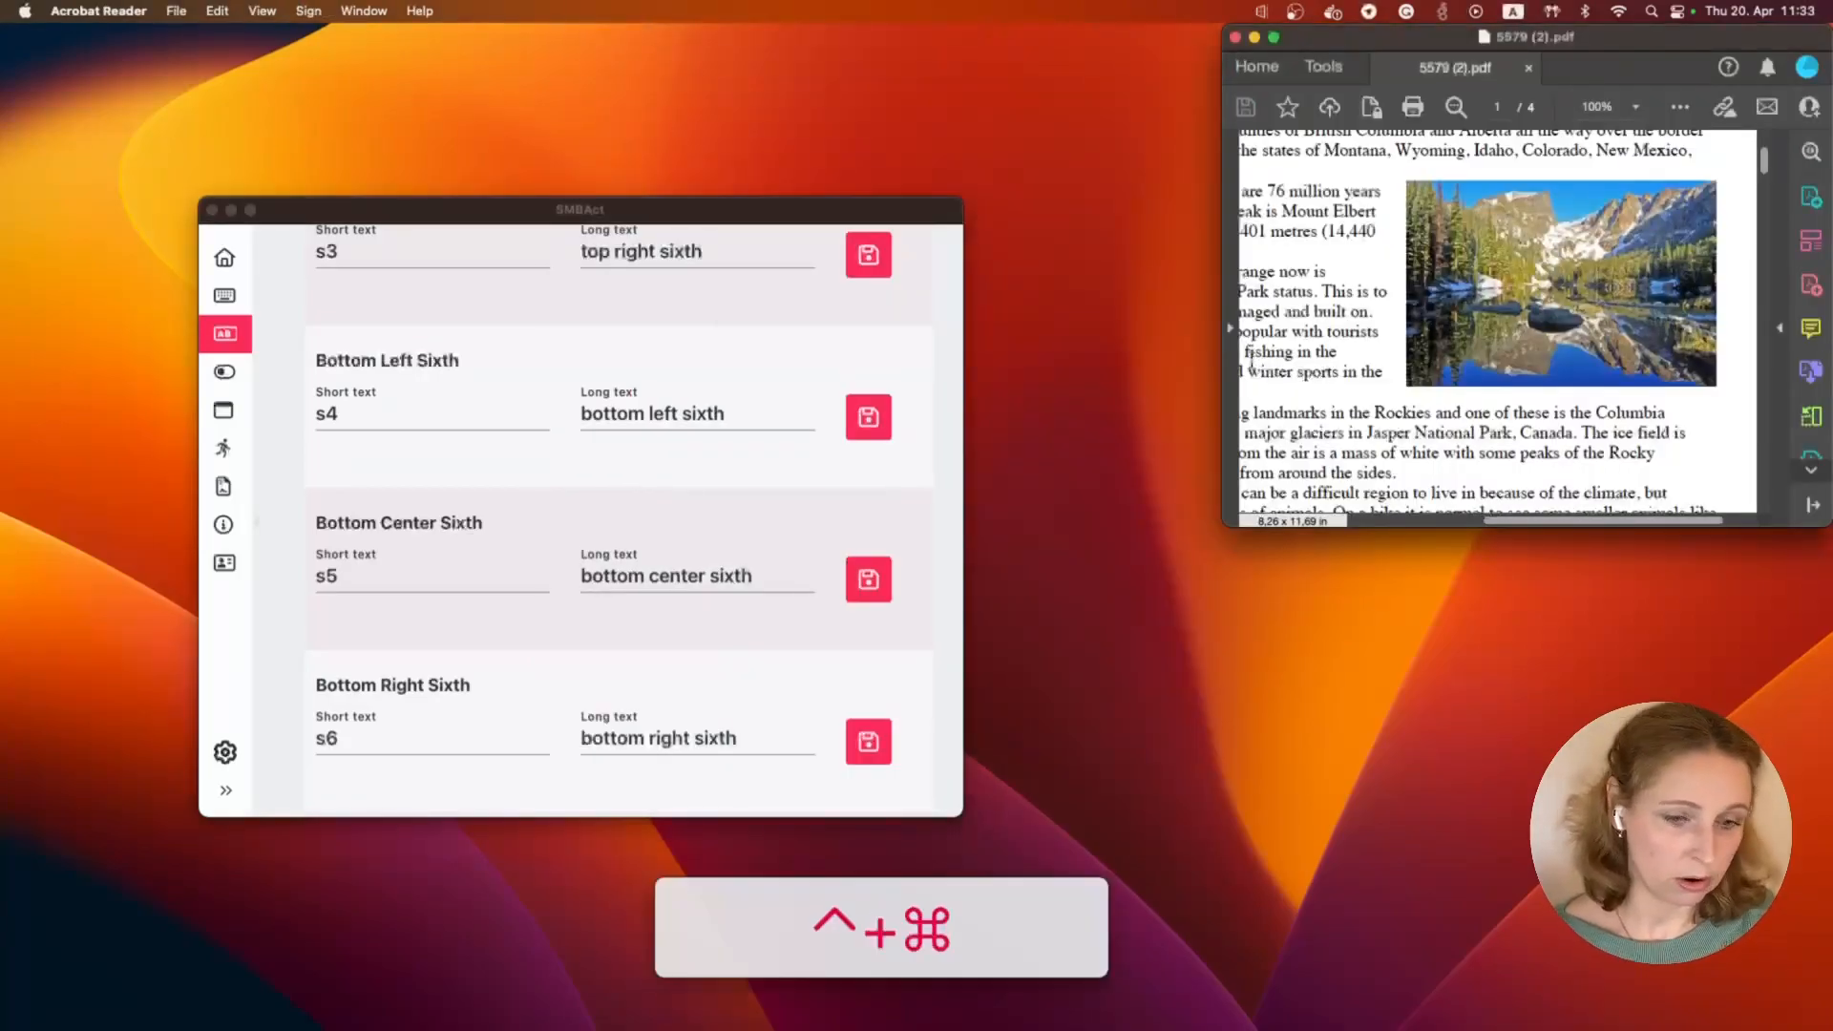
Move the PDF window to the bottom left sixth by running the action with short text s4.
{"action": "key", "text": "ctrl+super+z"}
{"action": "type", "text": "s"}
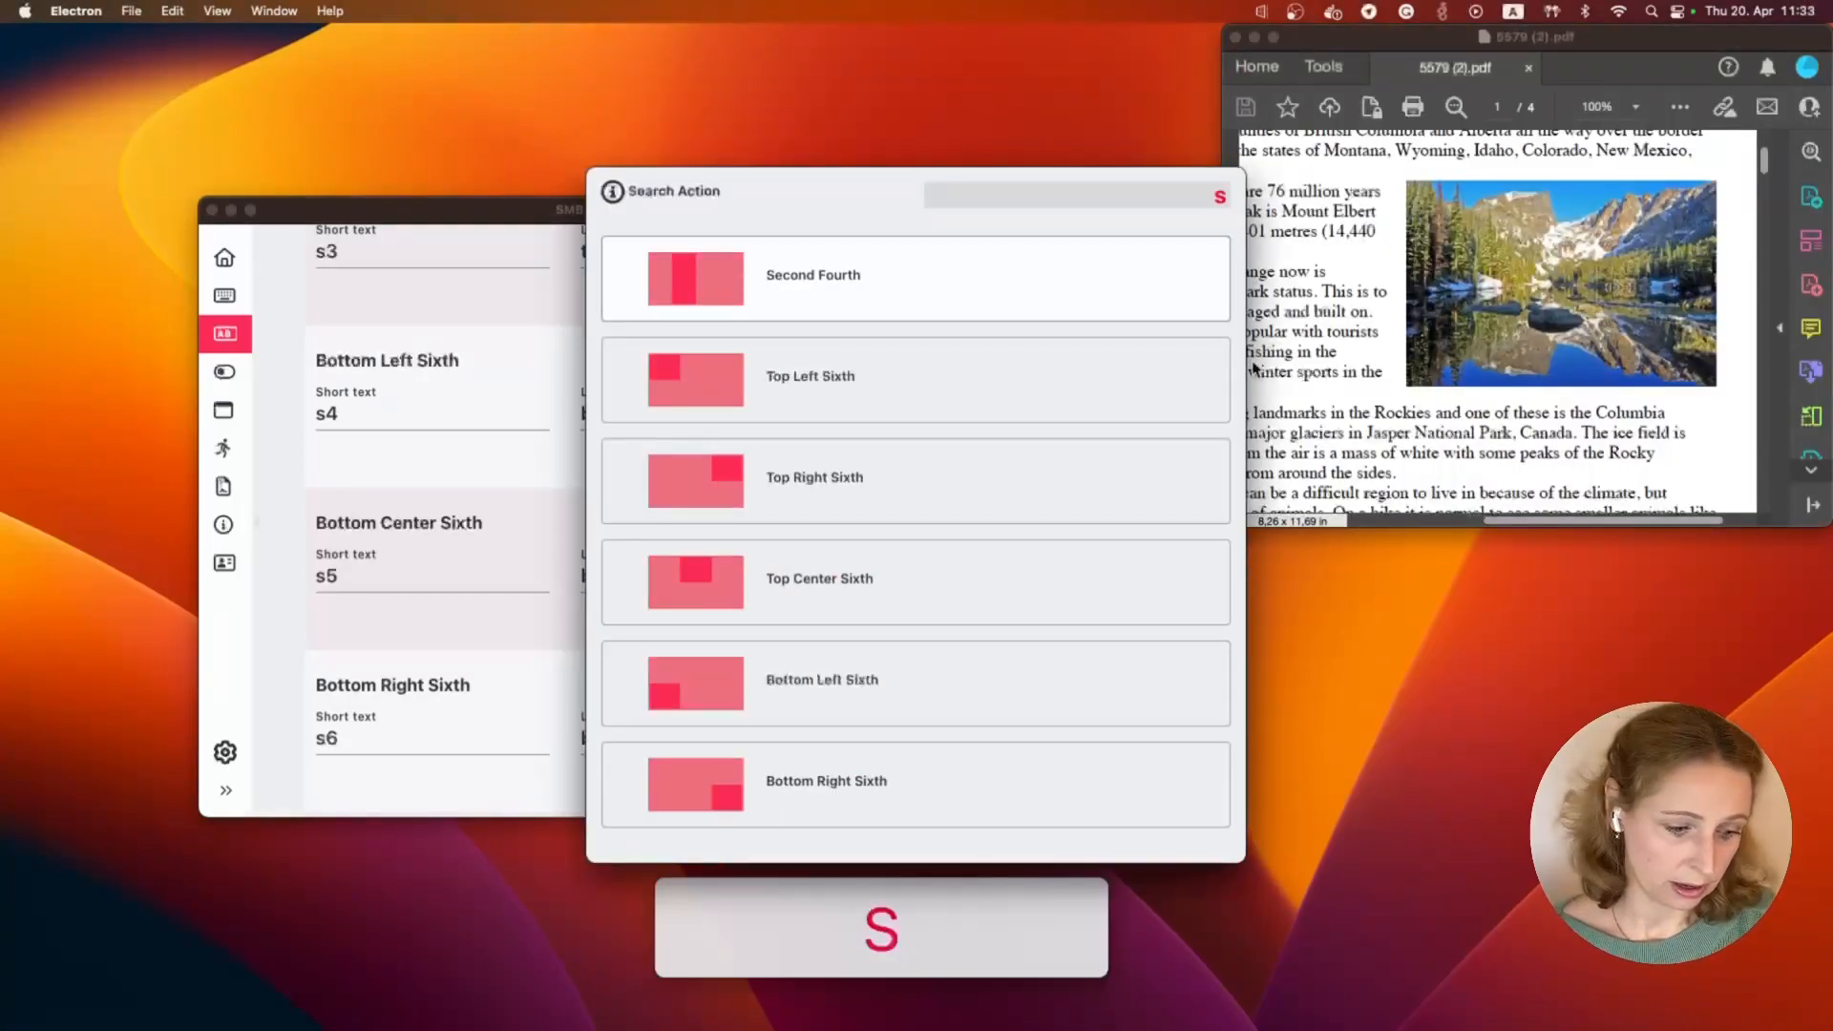
{"action": "type", "text": "4"}
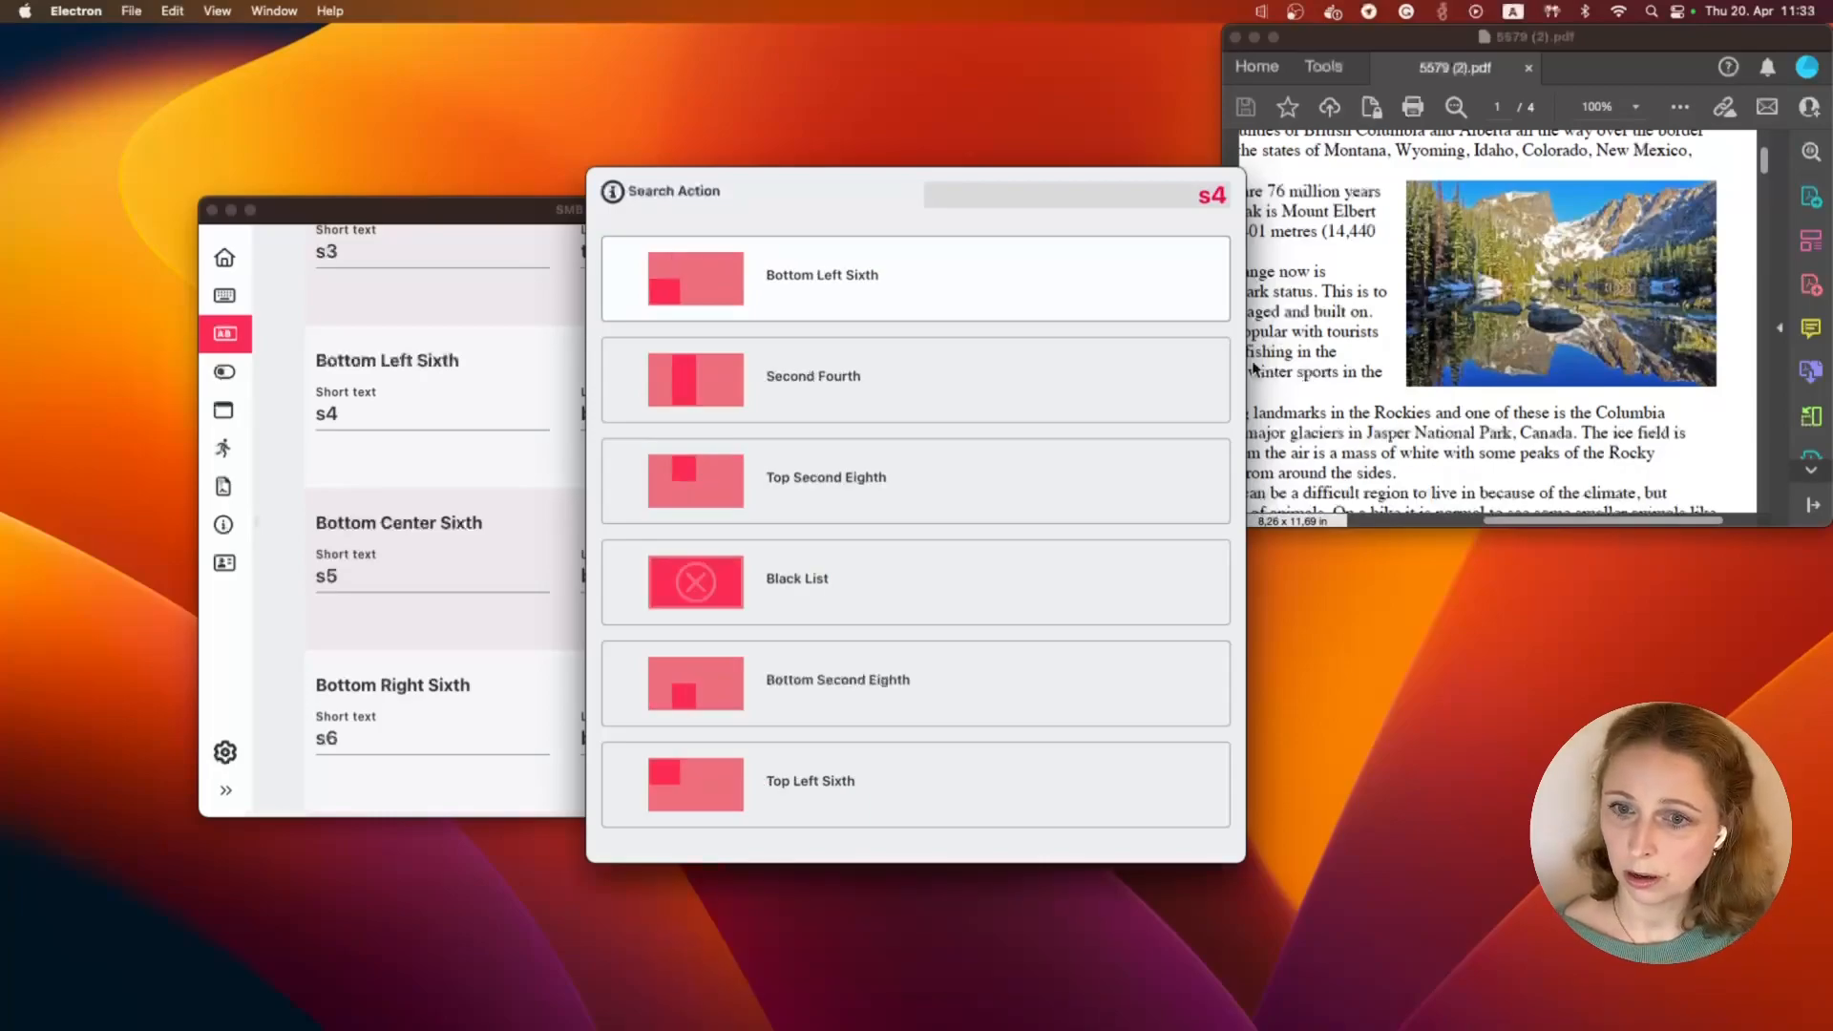
{"action": "key", "text": "Return"}
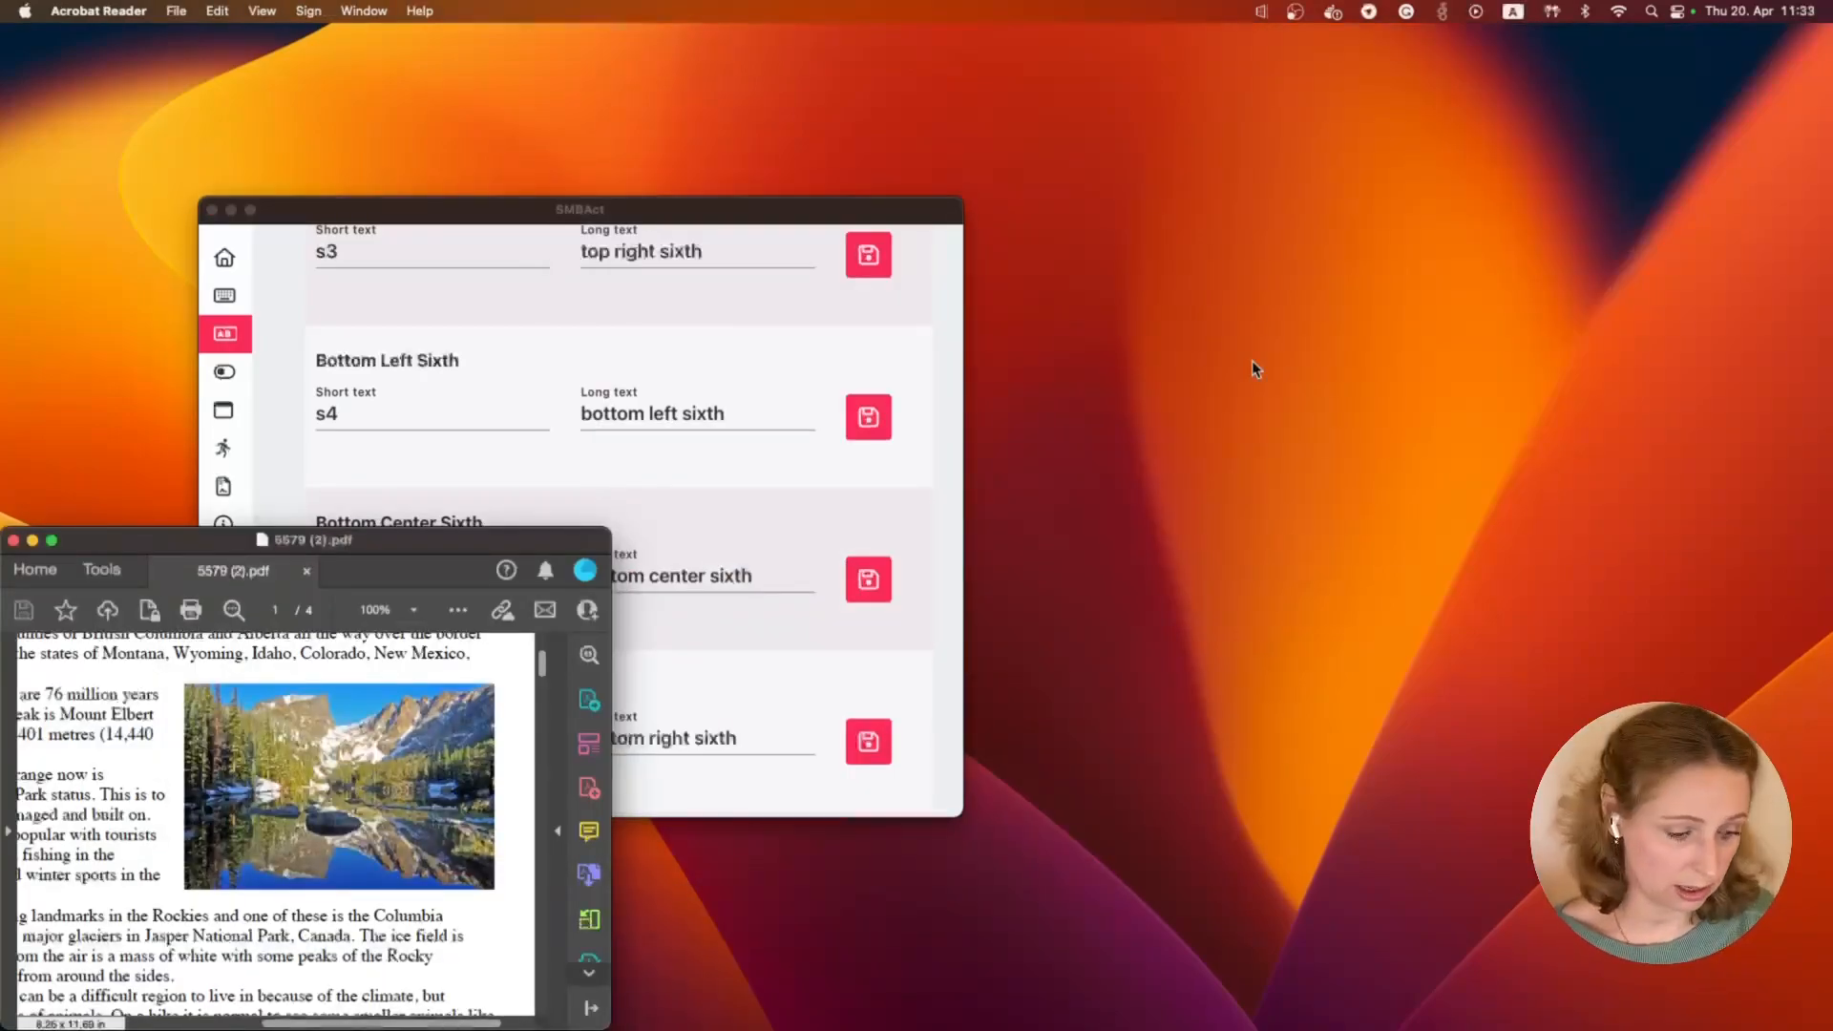
Move the PDF window to the bottom center sixth by running the action with short text s5.
{"action": "key", "text": "ctrl+super+z"}
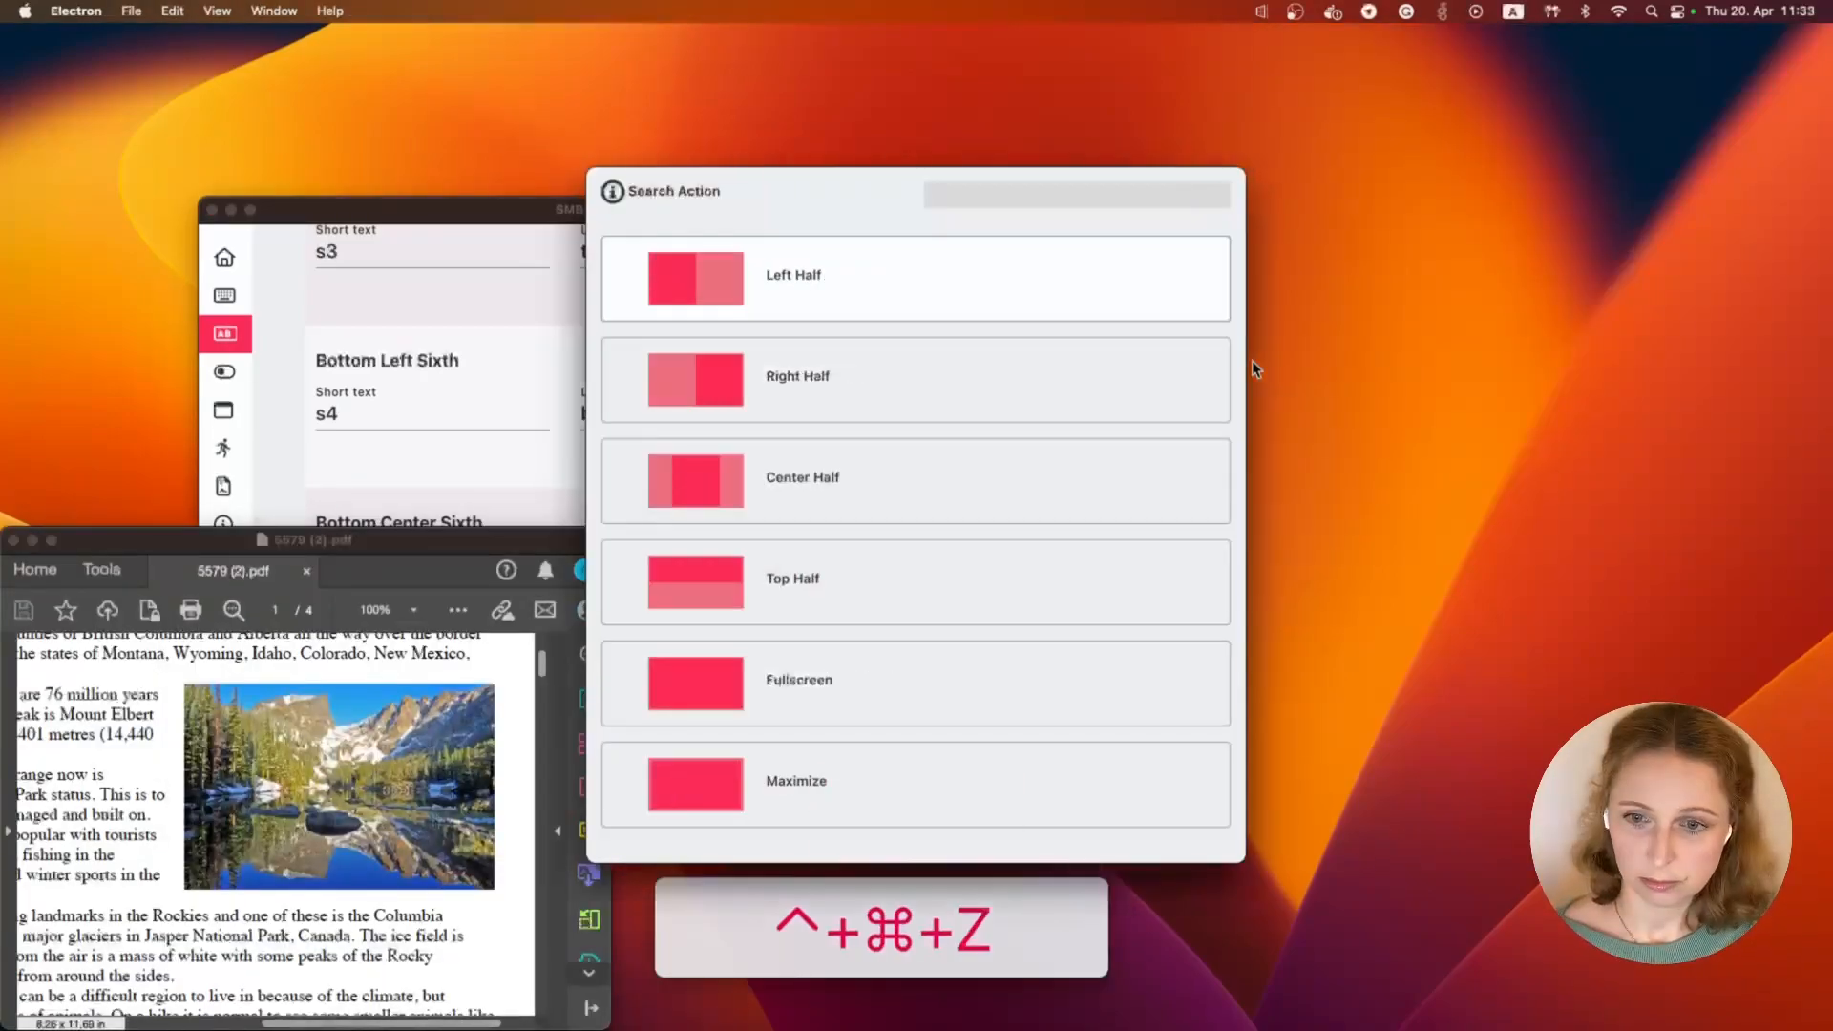
{"action": "type", "text": "s5"}
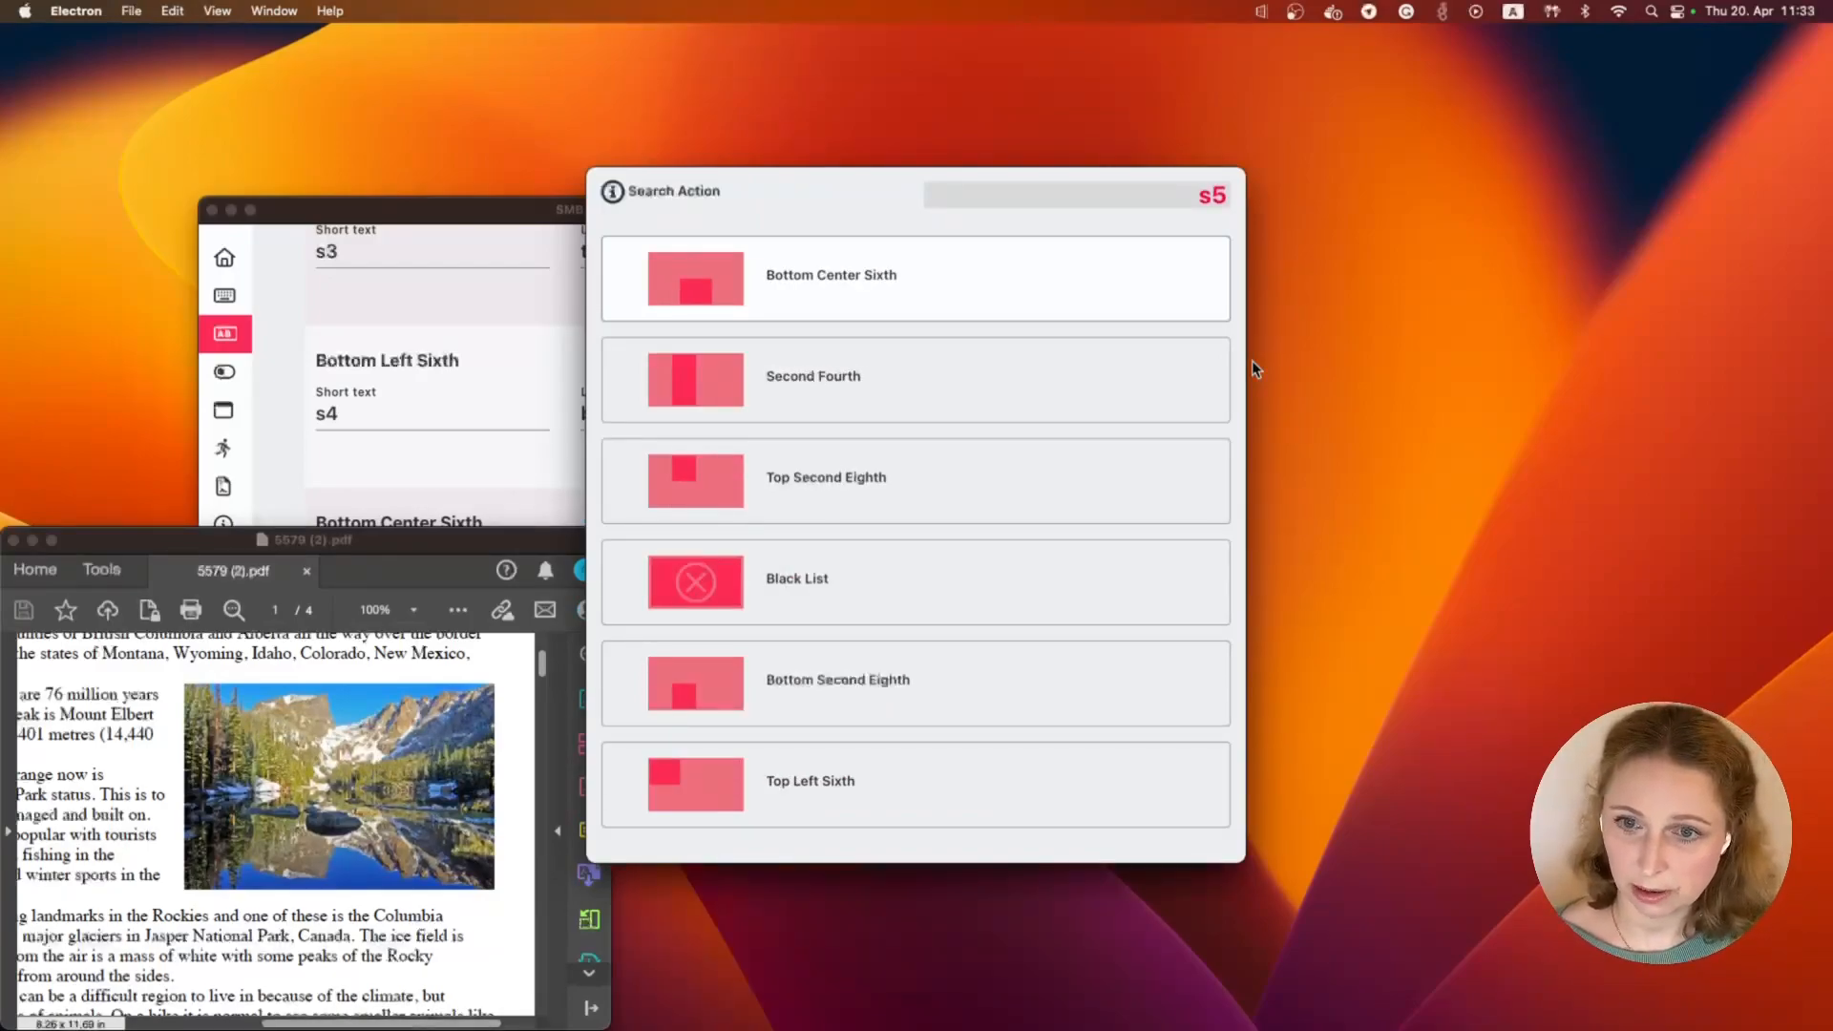
{"action": "key", "text": "Return"}
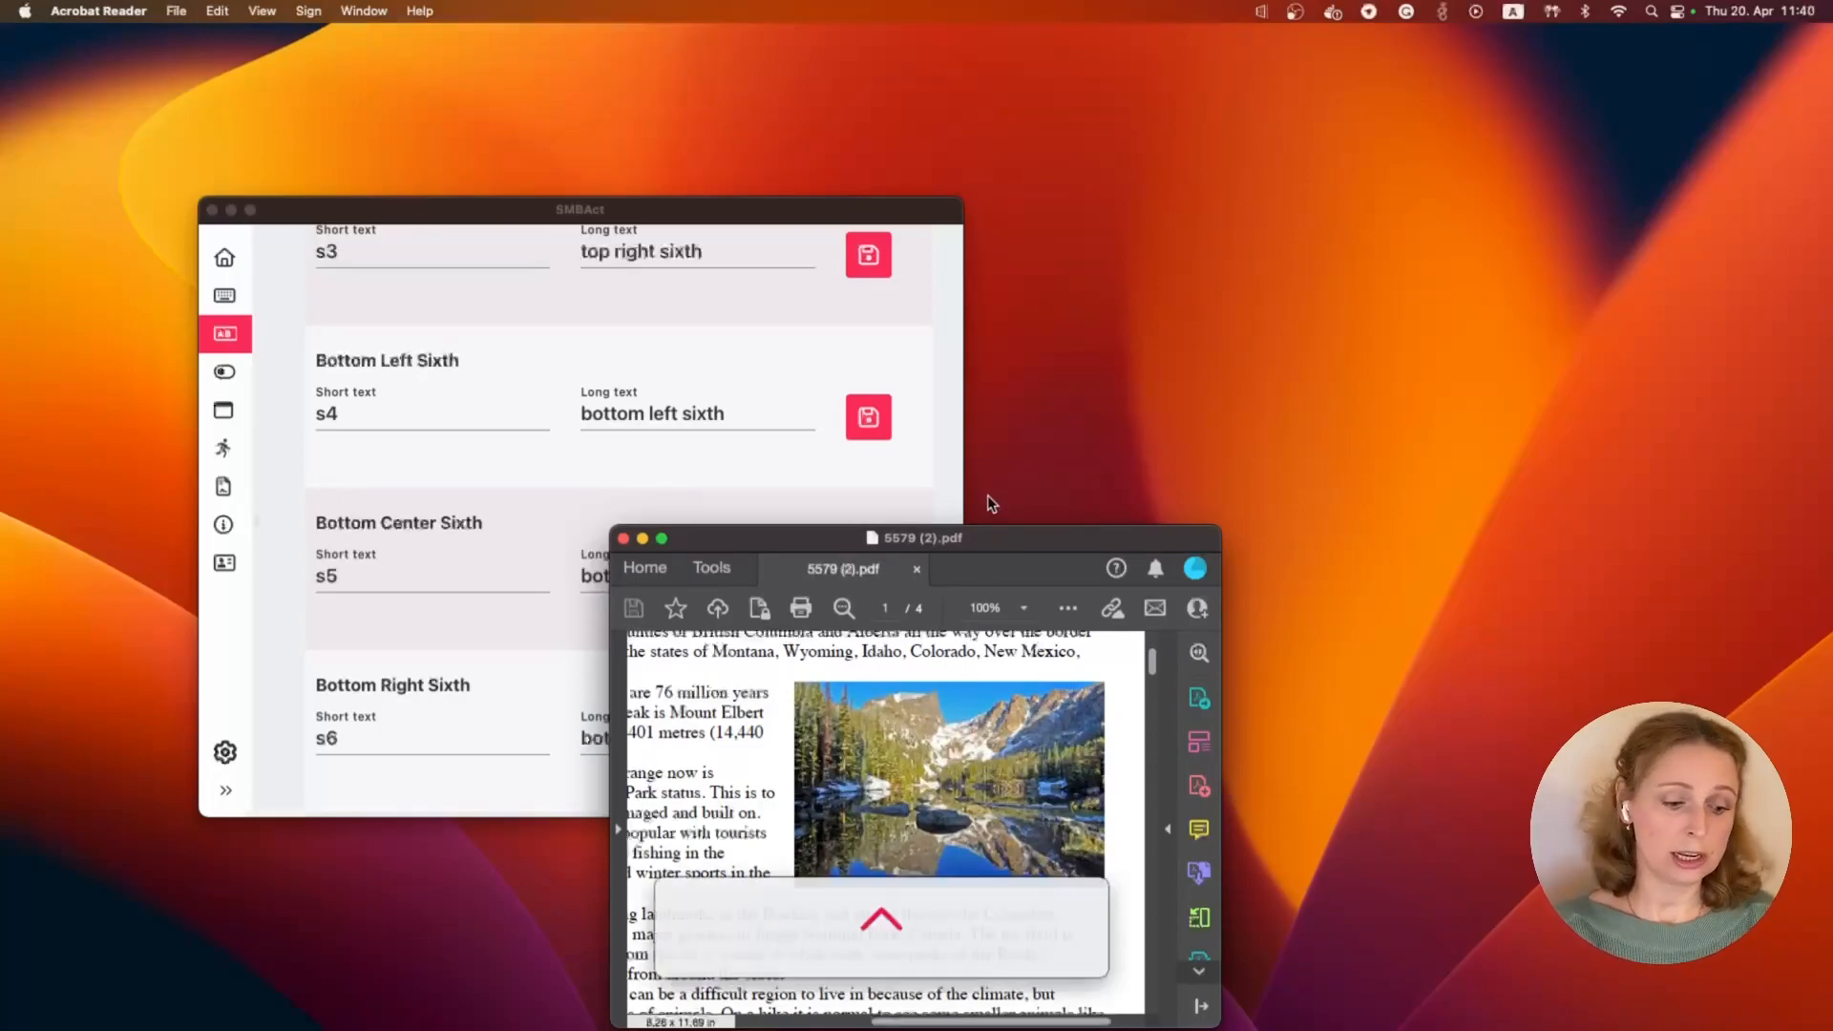
Search the window actions for "ei", look through the eighth layouts, and close the action search.
{"action": "key", "text": "ctrl+super+z"}
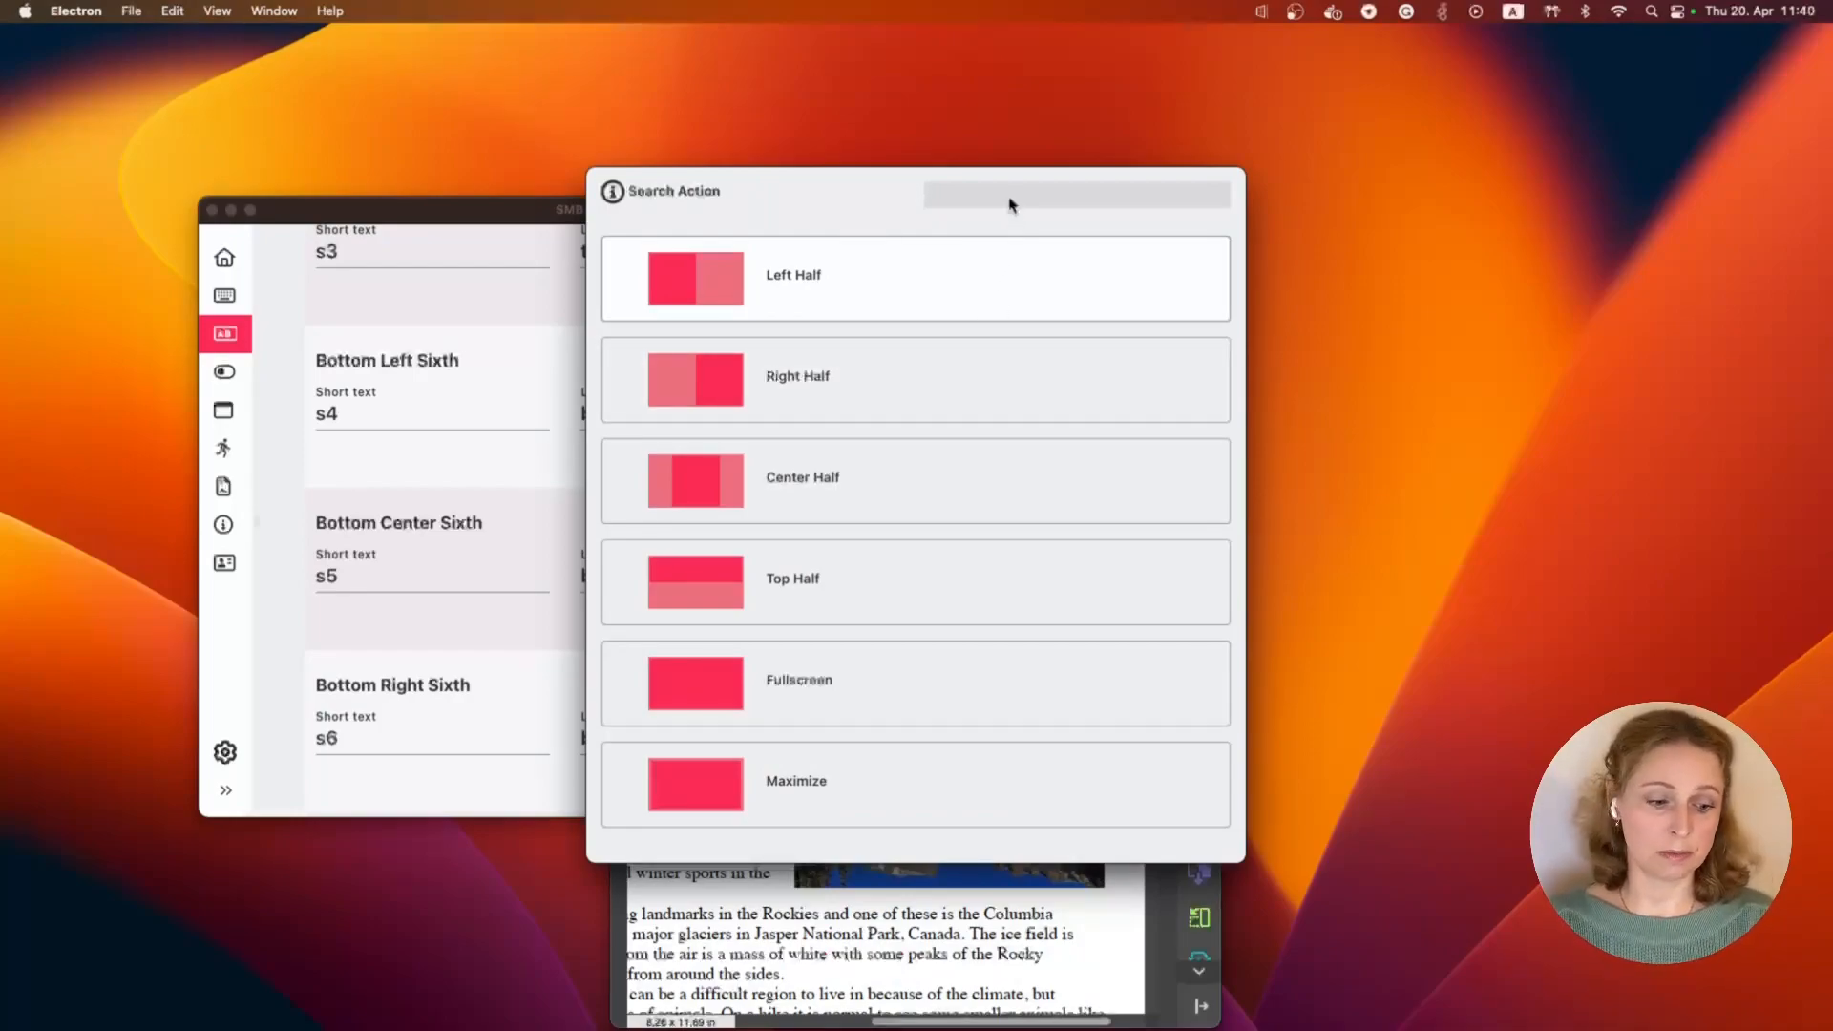
{"action": "type", "text": "ei"}
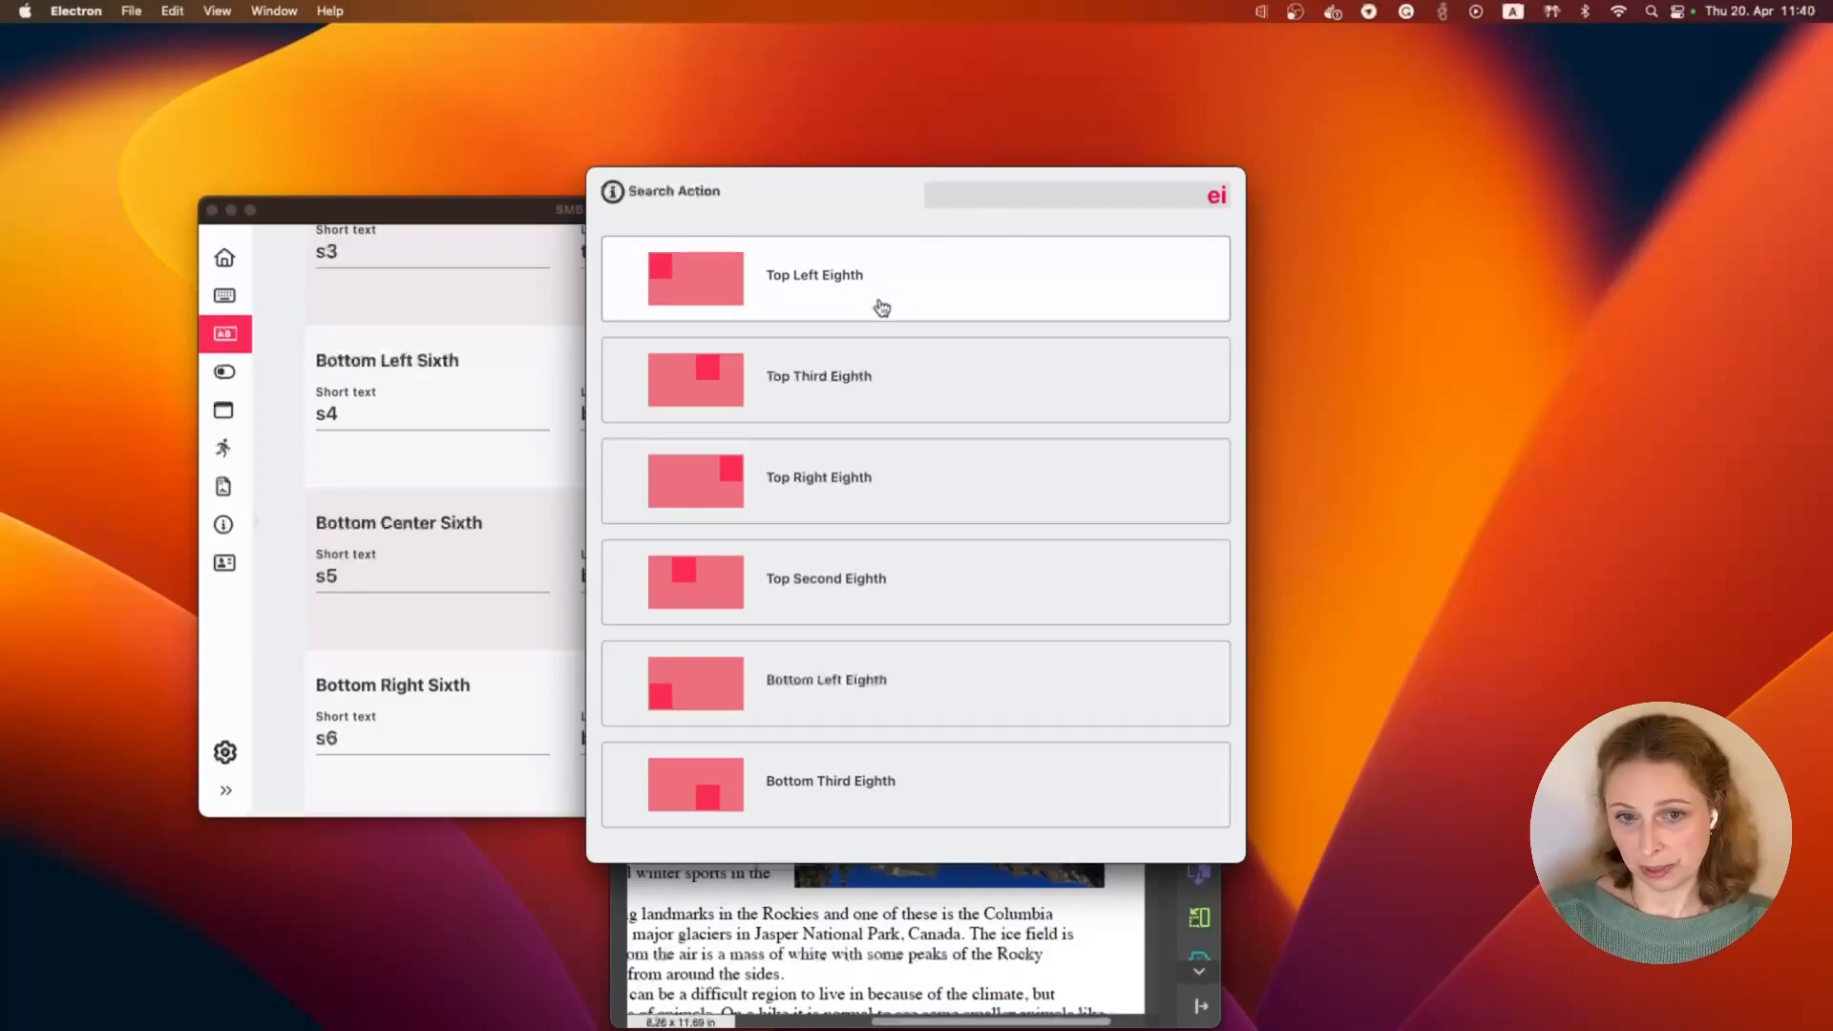
{"action": "scroll", "coordinate": [880, 417], "scroll_direction": "down", "scroll_amount": 1}
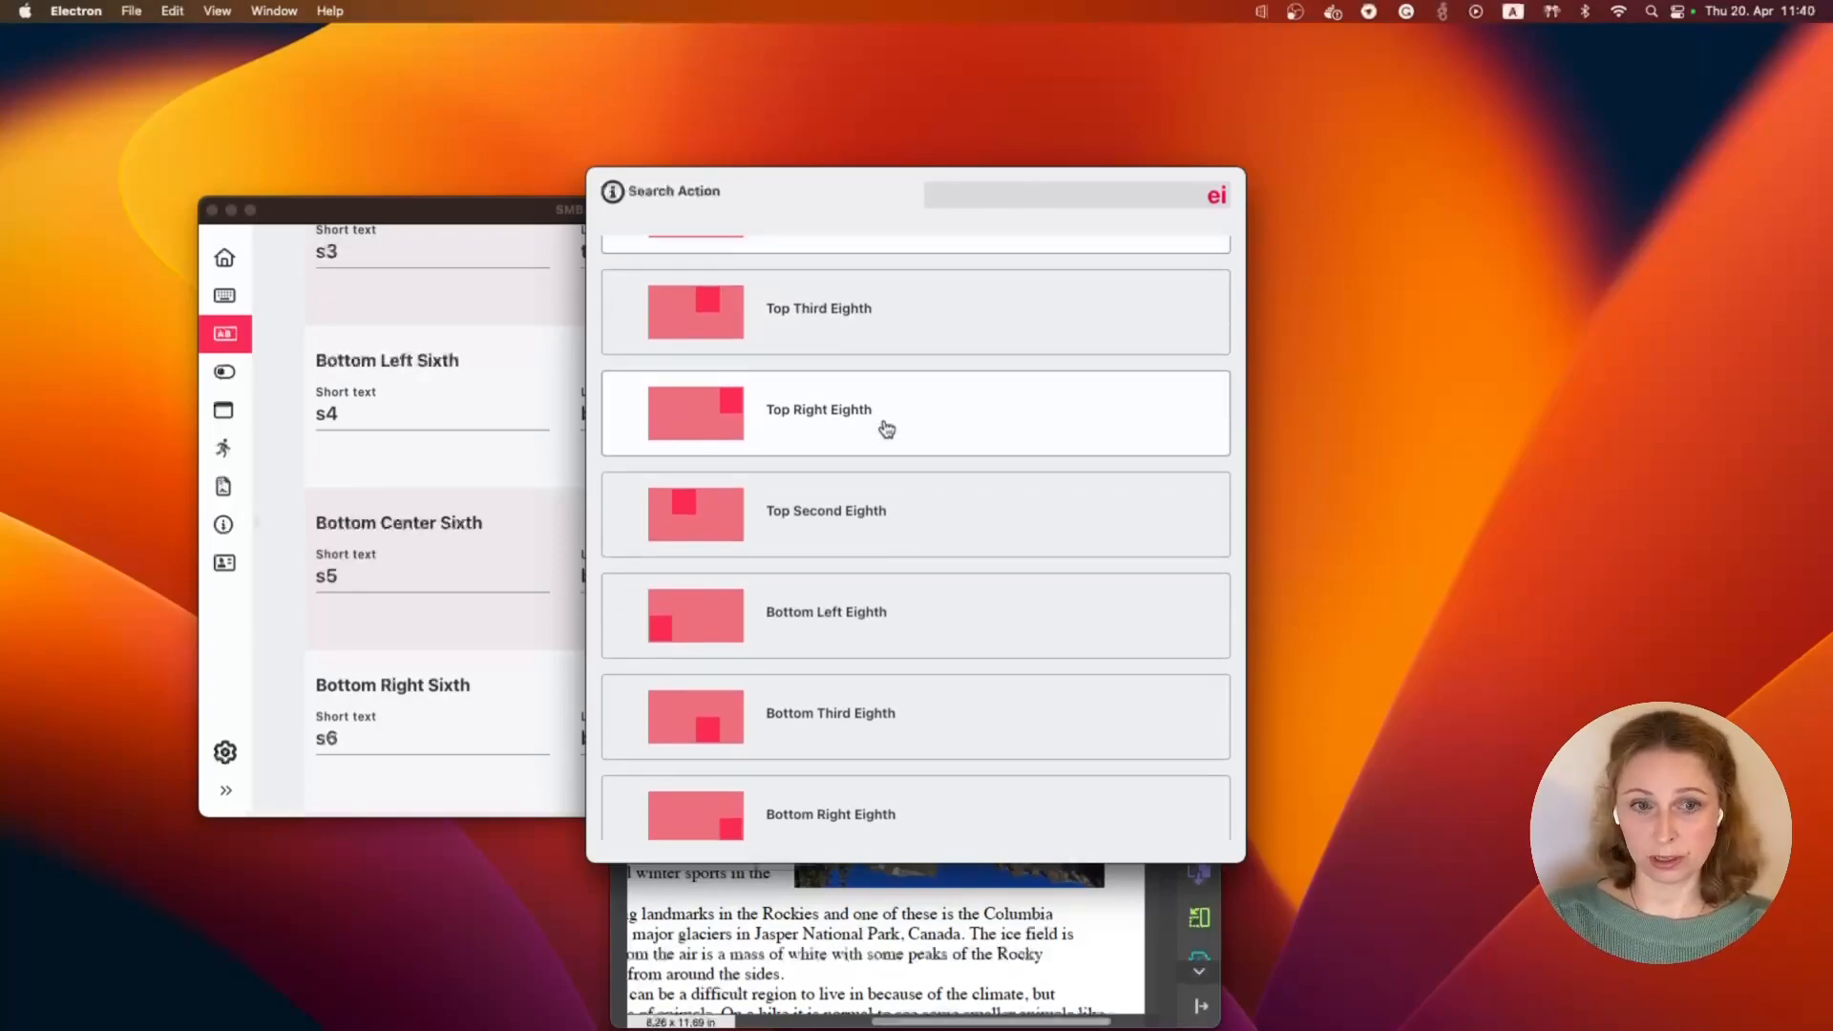
{"action": "scroll", "coordinate": [884, 420], "scroll_direction": "up", "scroll_amount": 1}
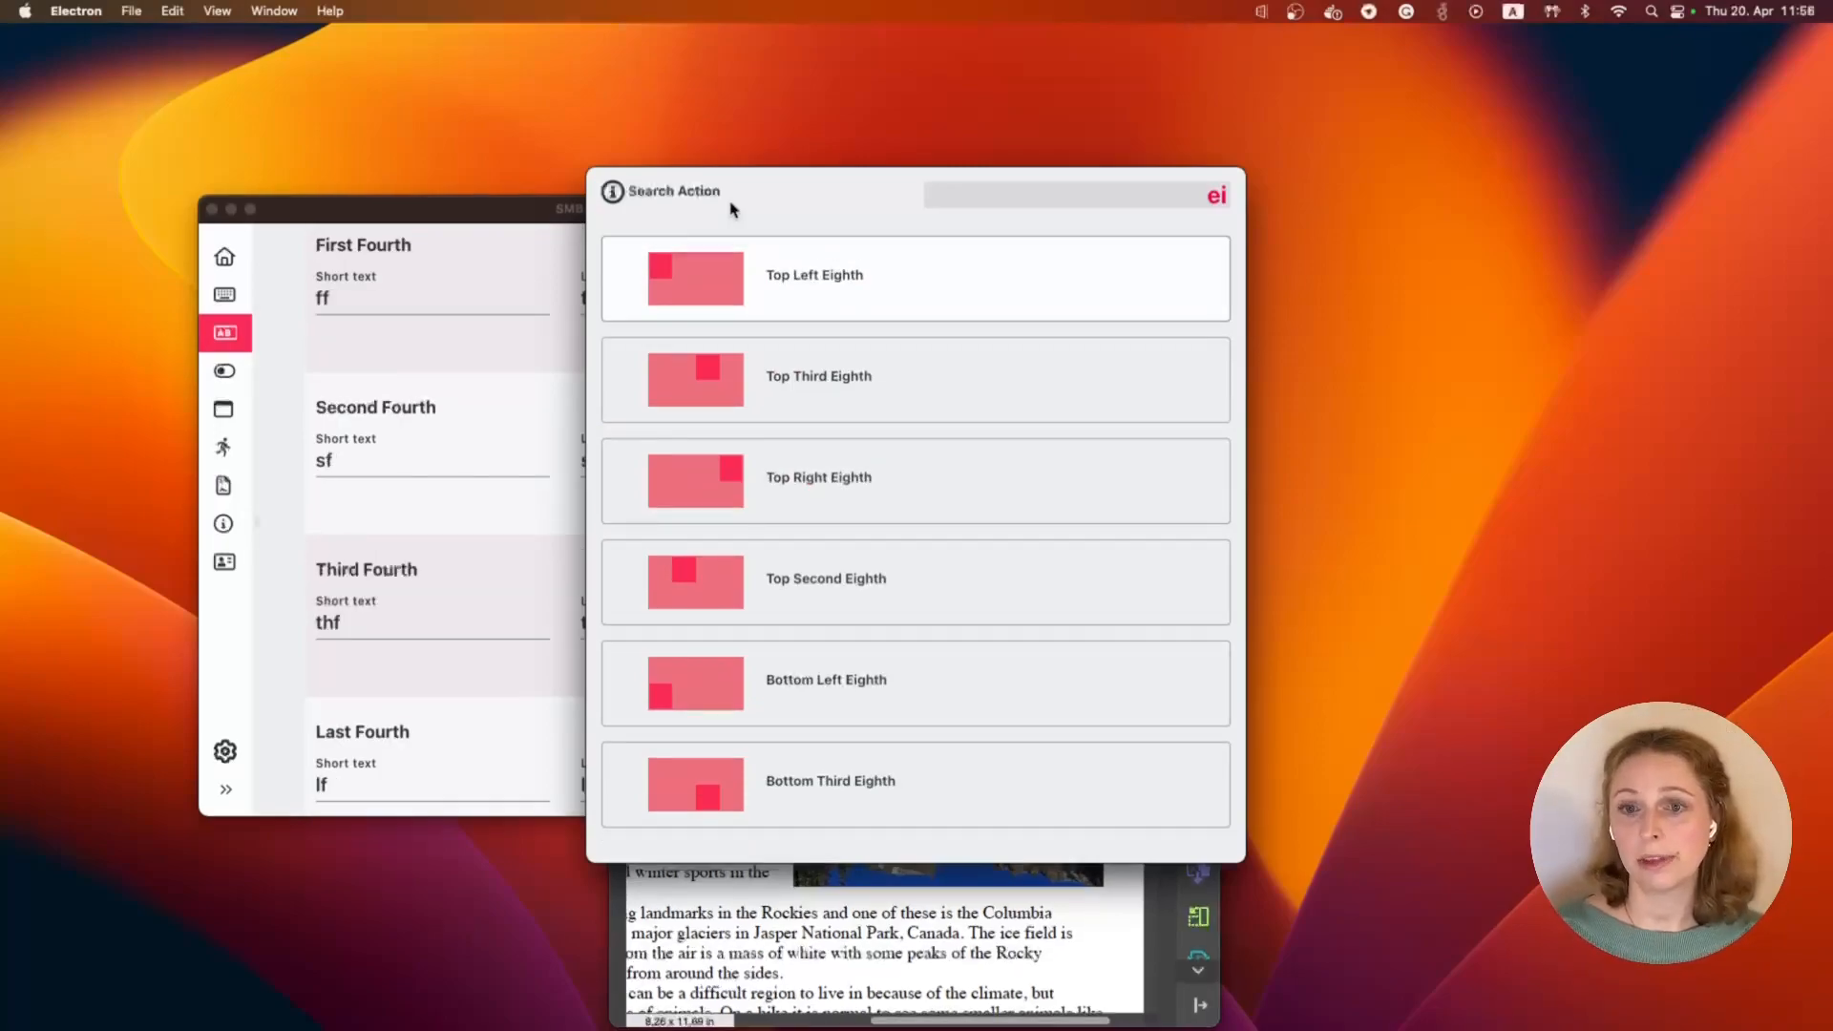
{"action": "key", "text": "Escape"}
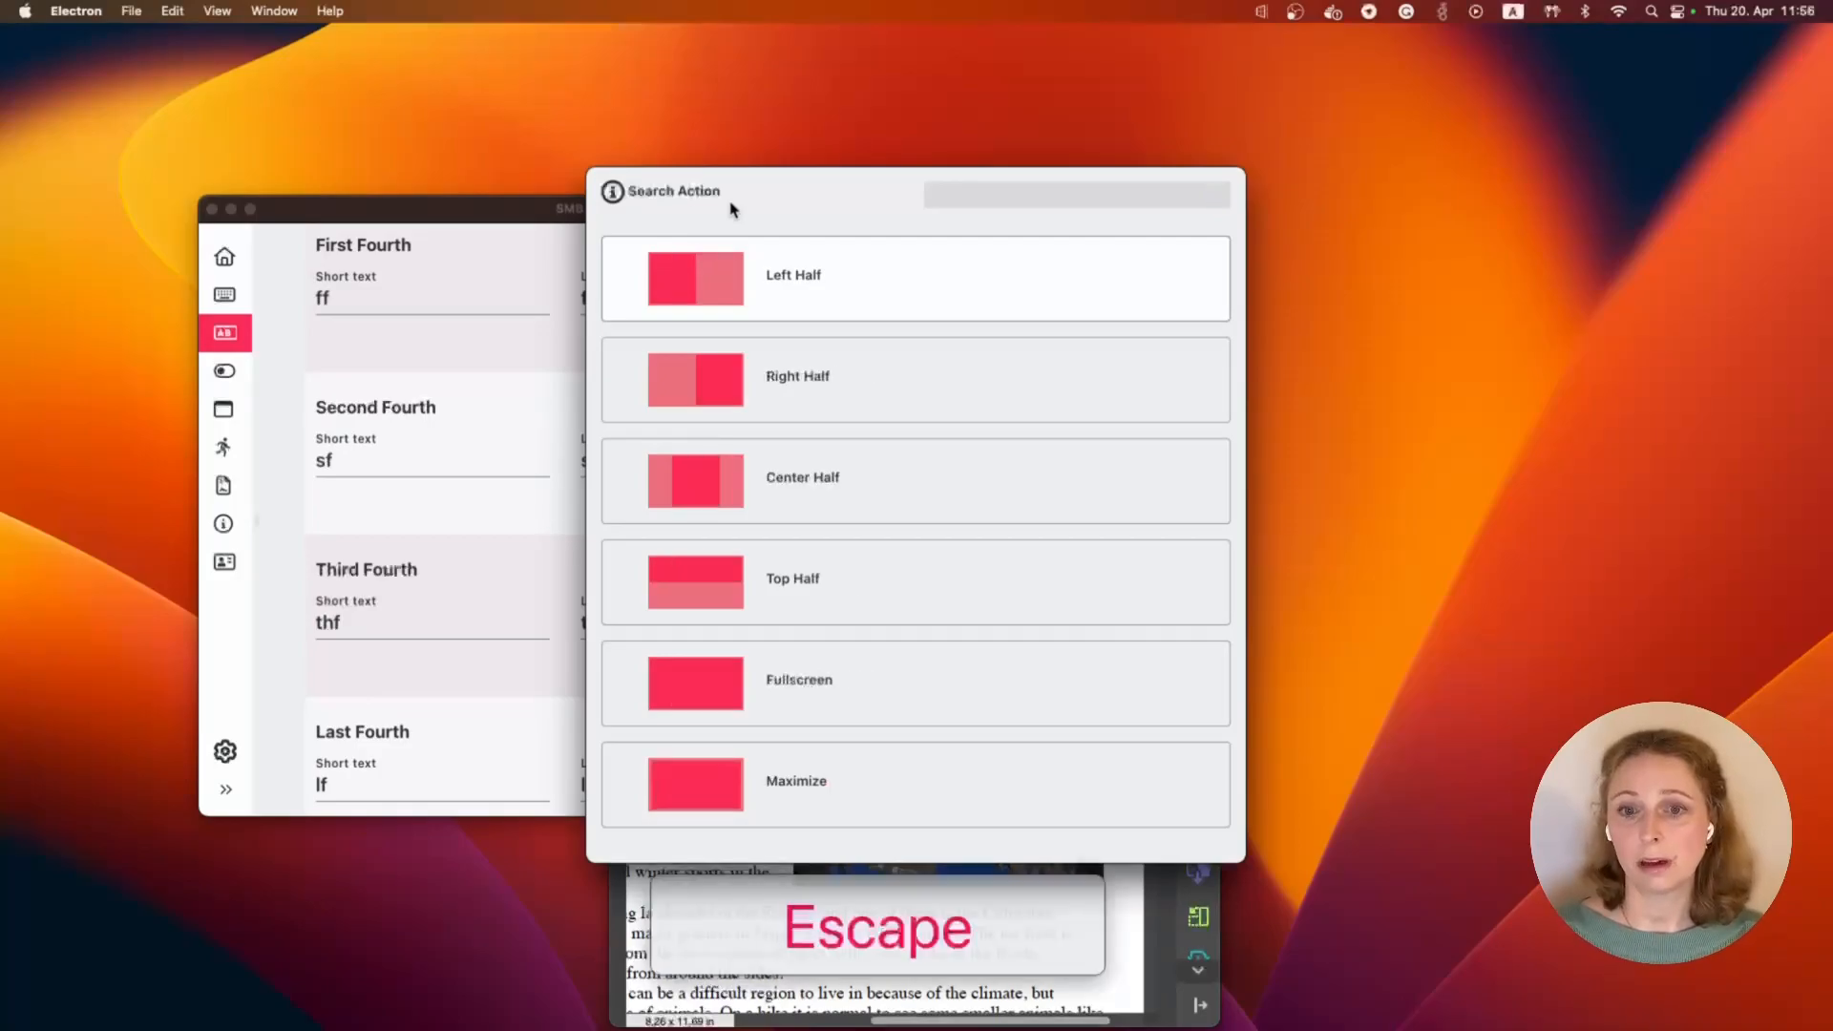
{"action": "key", "text": "Escape"}
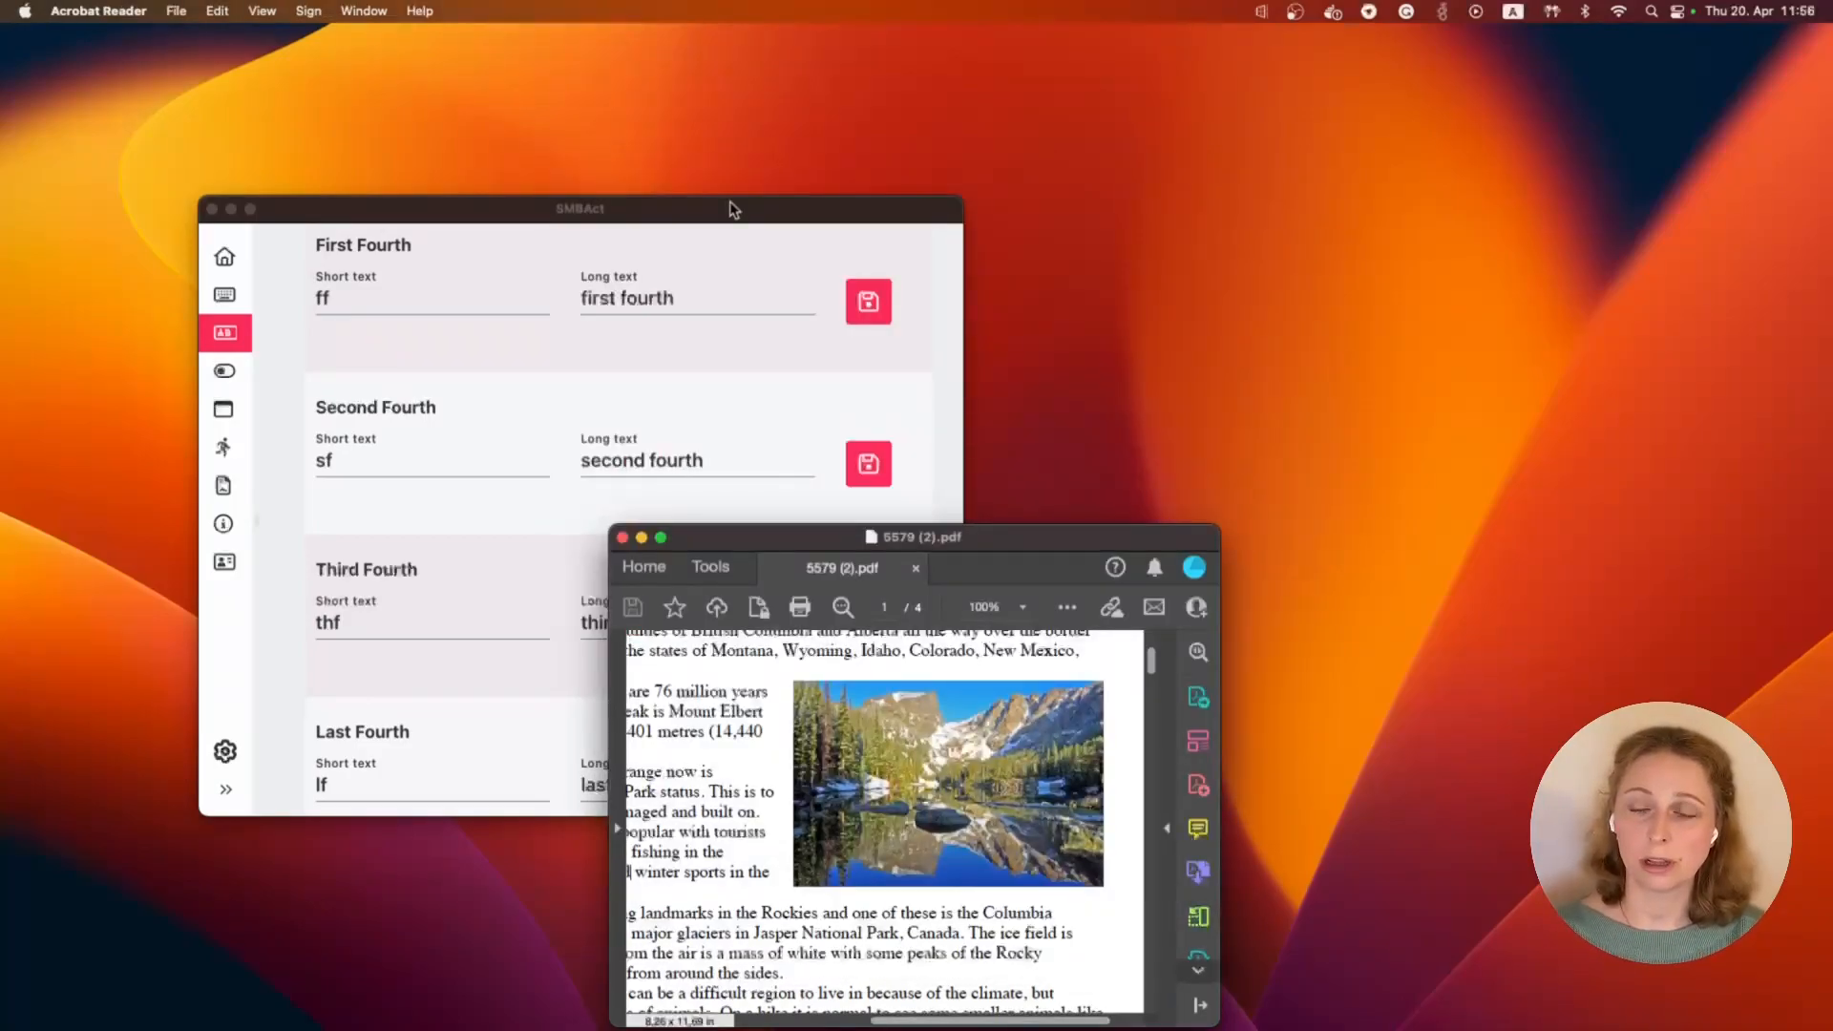
Set subsequent use of the Activate hotkeys to close window and test it on an unfocused action search opened over the PDF.
{"action": "scroll", "coordinate": [370, 399], "scroll_direction": "up", "scroll_amount": 10}
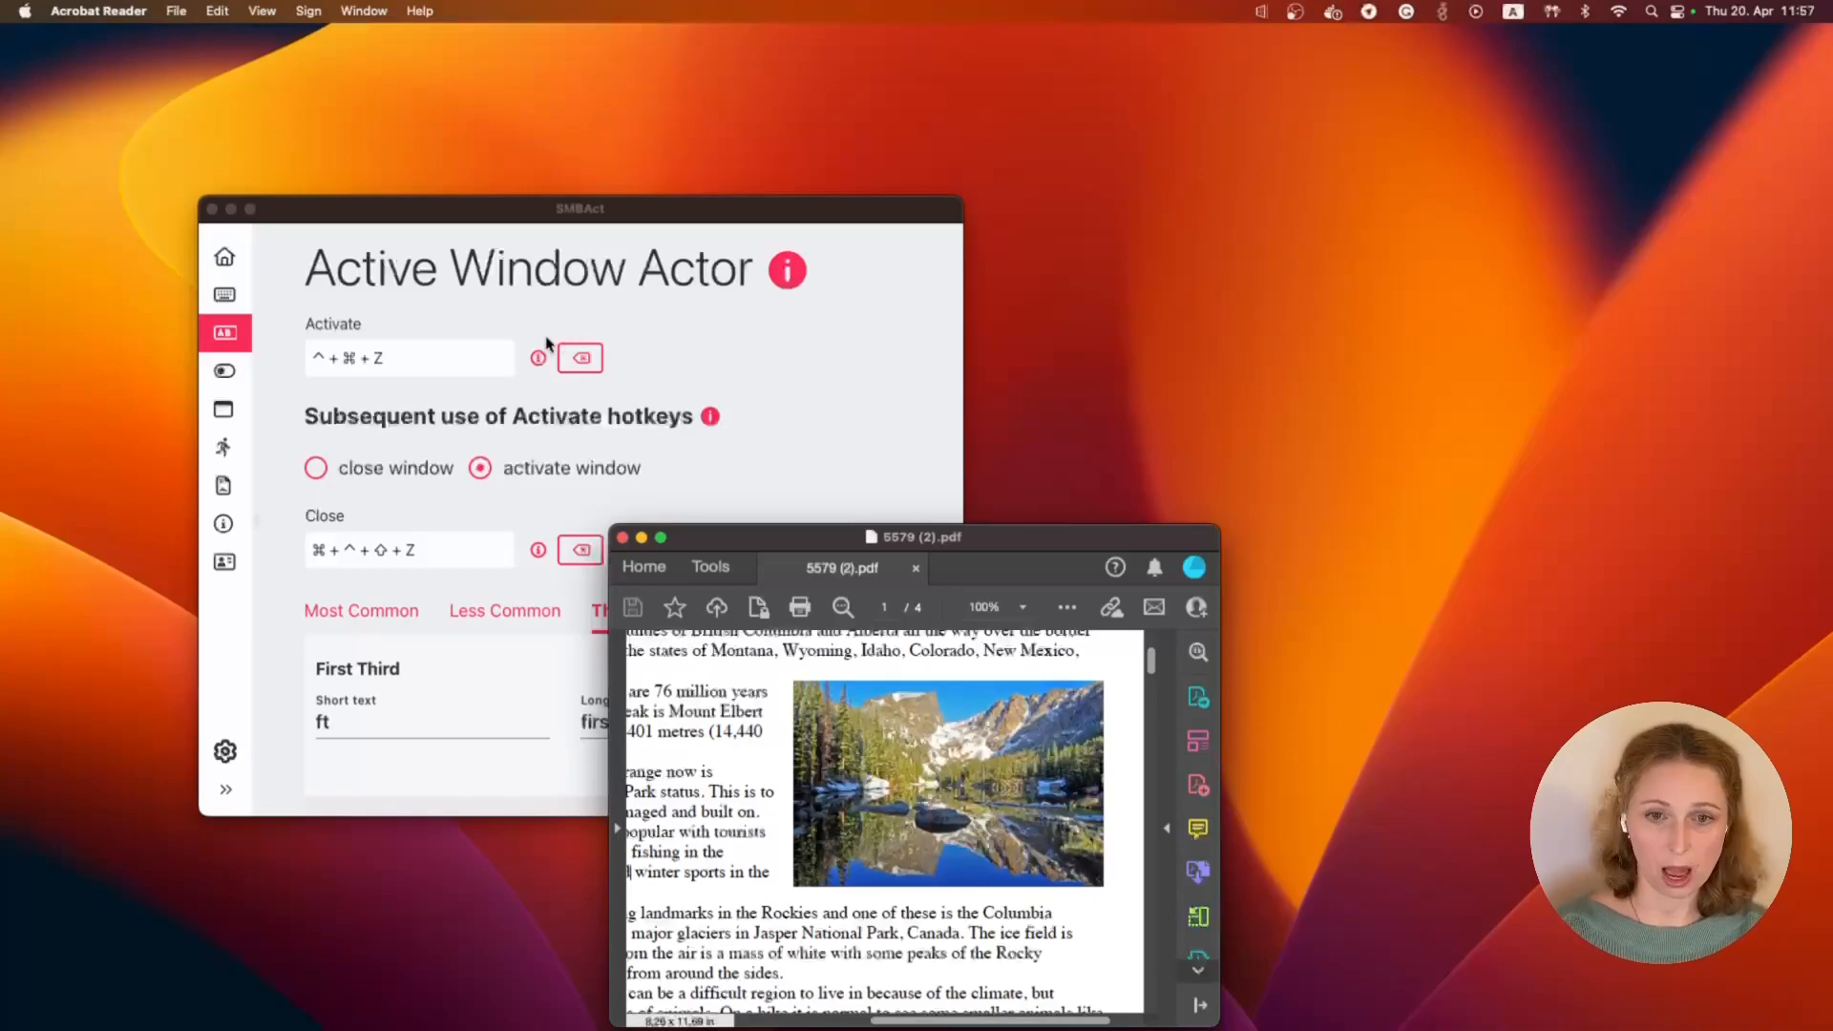
{"action": "left_click", "coordinate": [316, 469]}
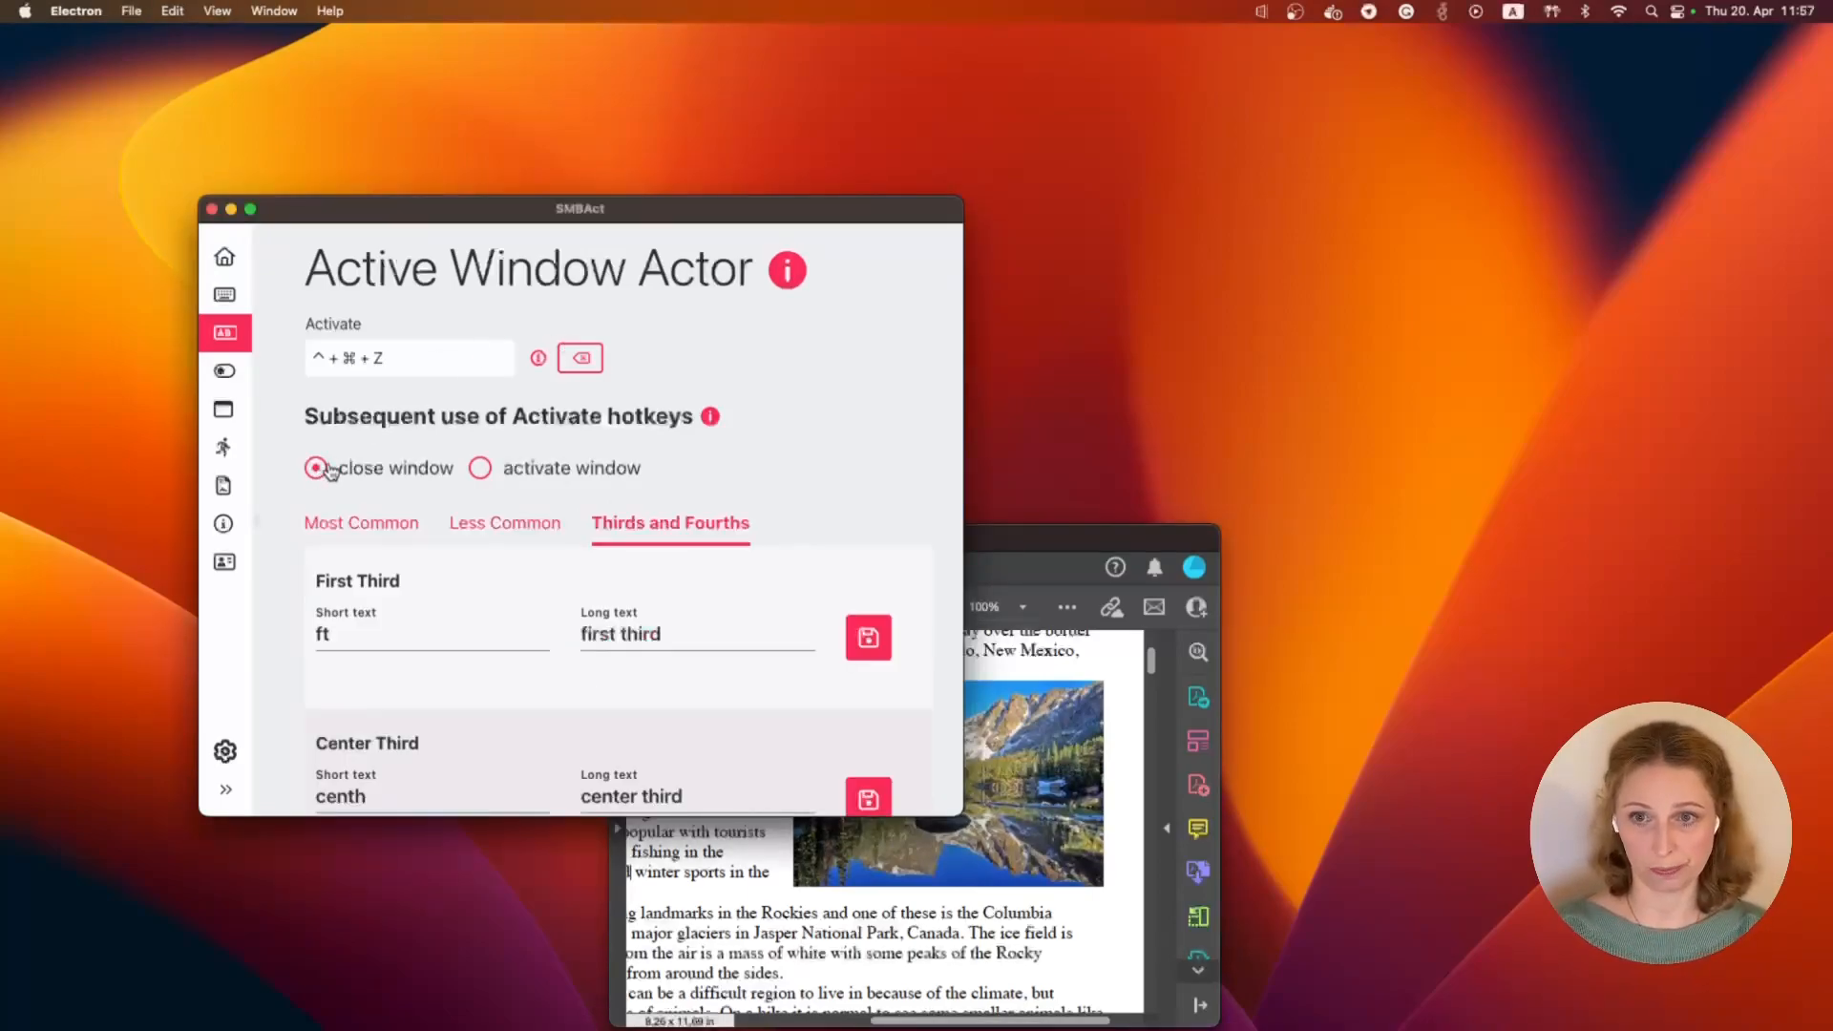
{"action": "left_click", "coordinate": [1018, 538]}
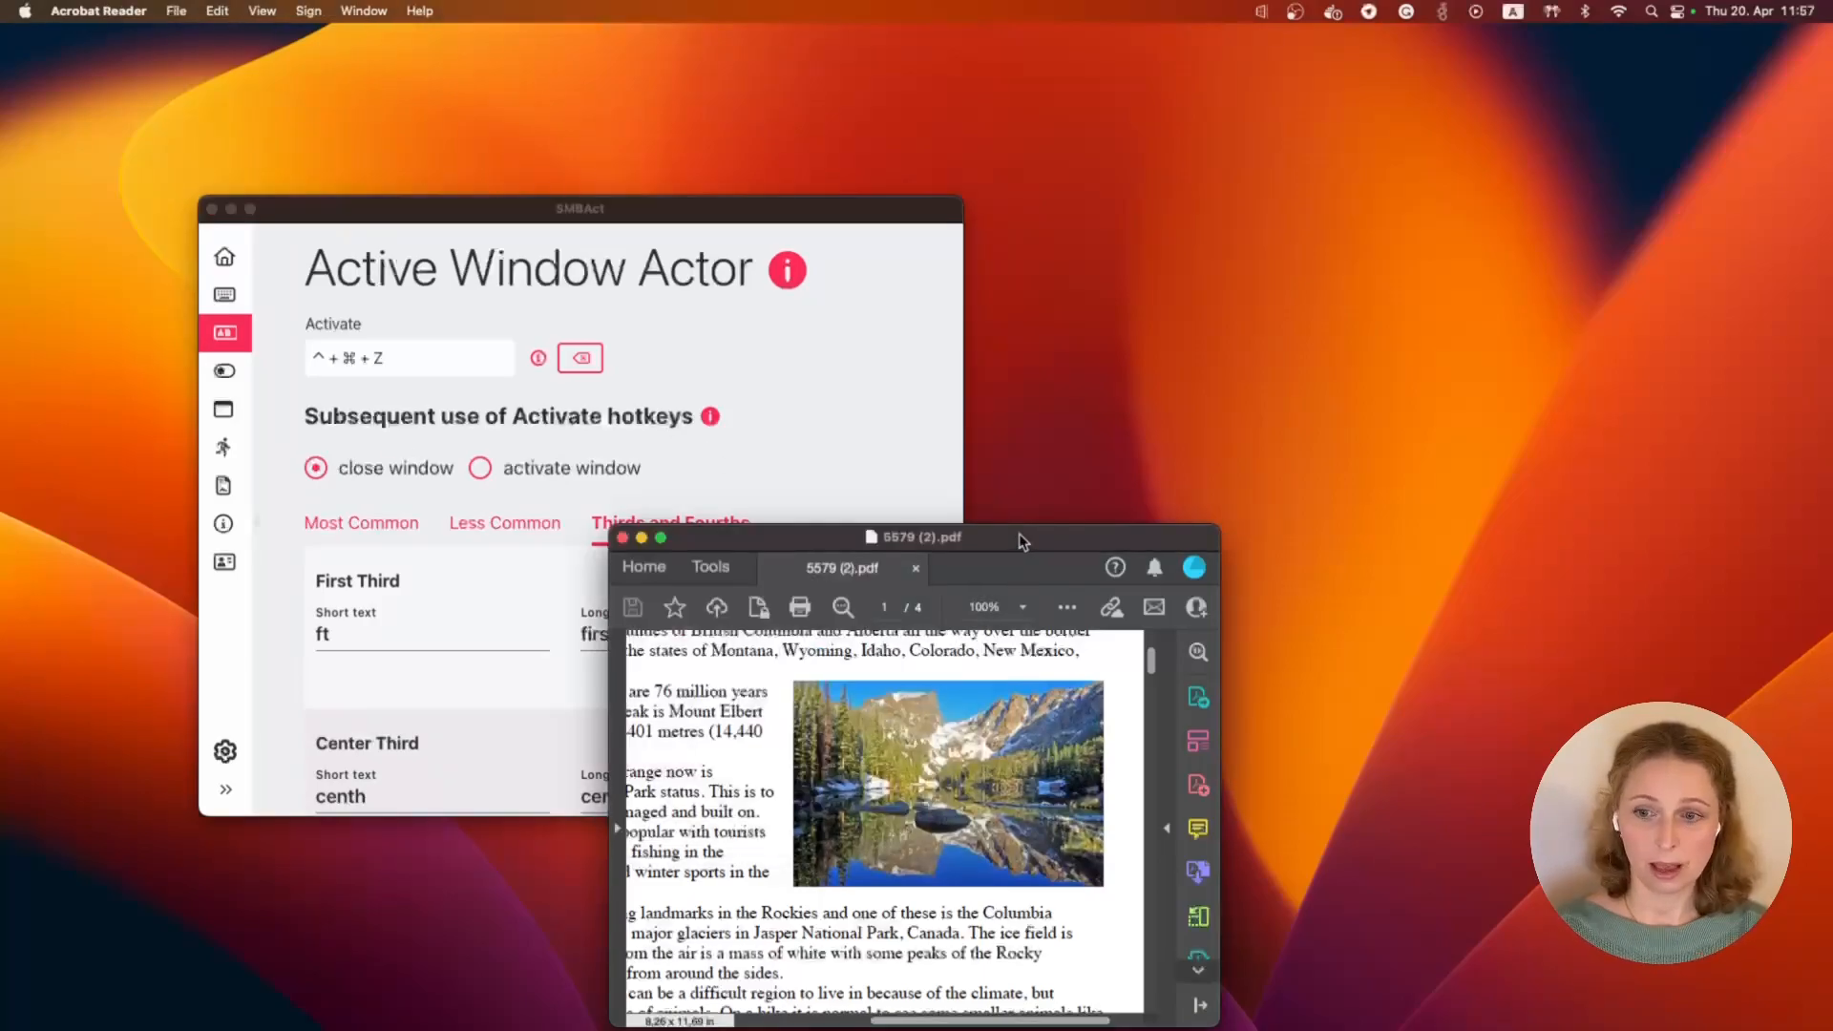
{"action": "key", "text": "ctrl+super+z"}
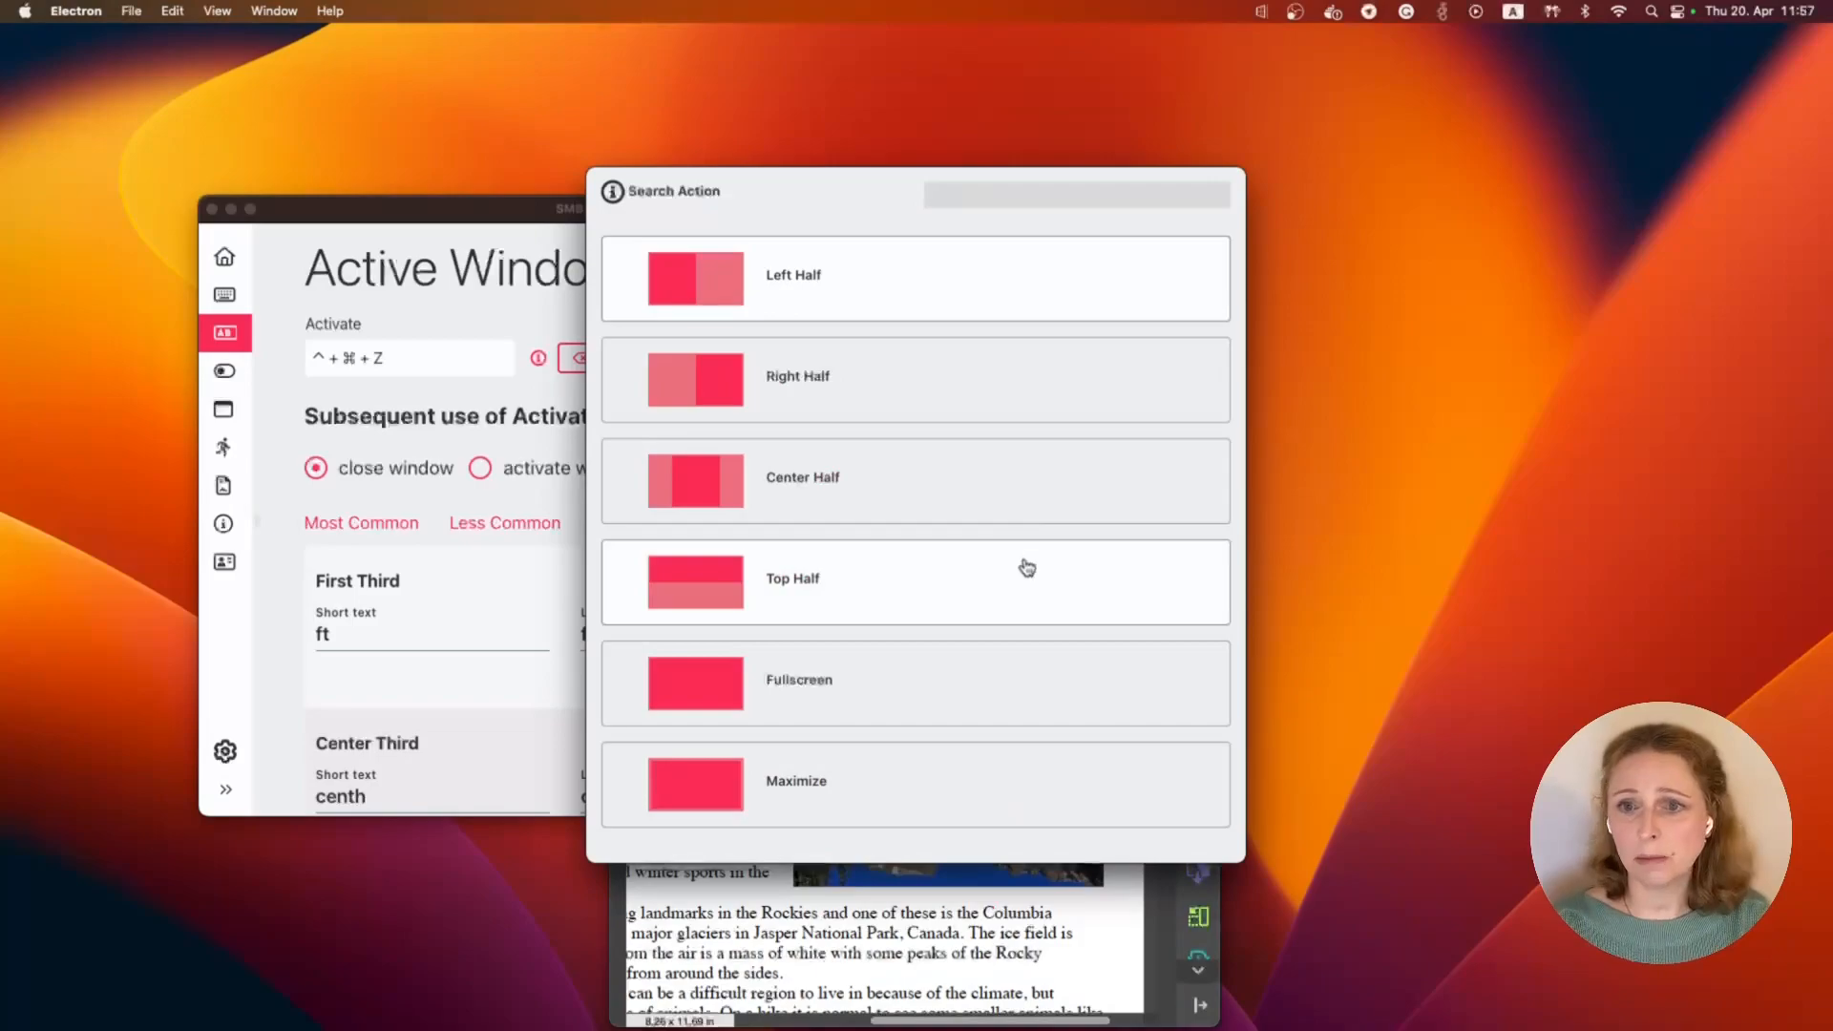
{"action": "left_click", "coordinate": [1436, 520]}
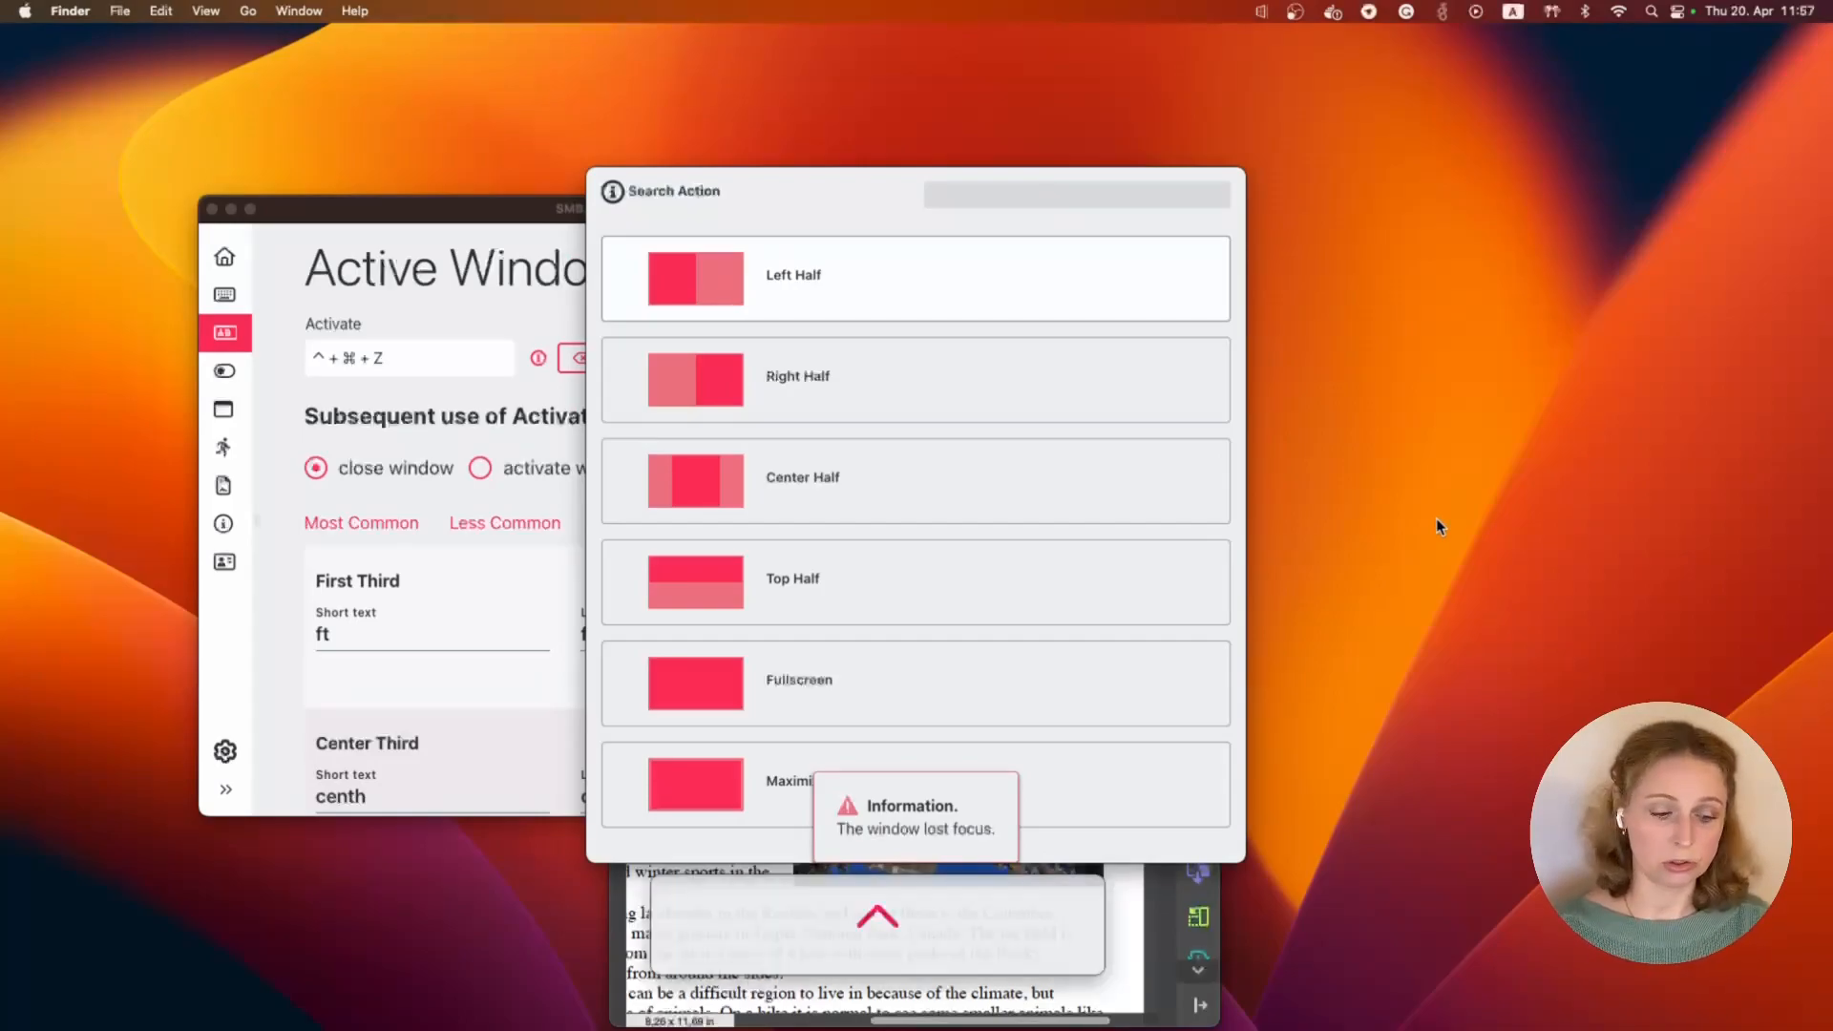
{"action": "key", "text": "ctrl+super+z"}
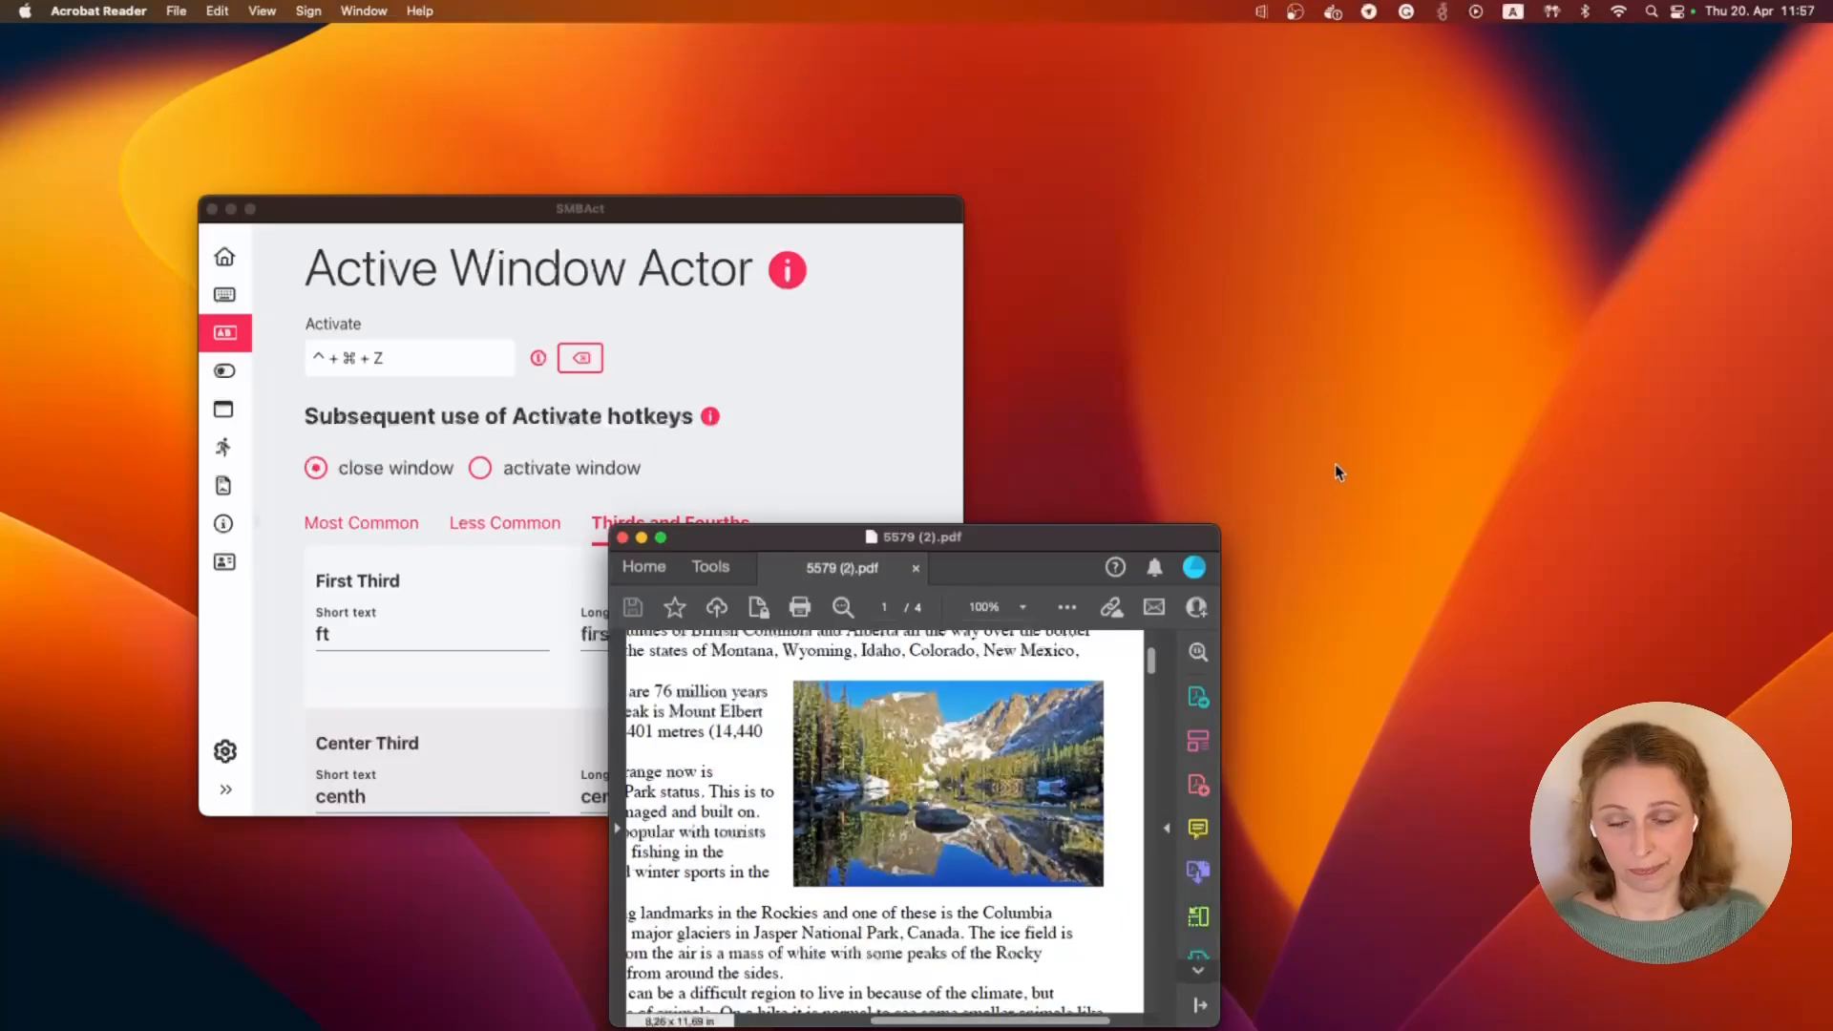
Set subsequent use of the Activate hotkeys to activate window and test it on an unfocused action search opened over the PDF.
{"action": "left_click", "coordinate": [676, 456]}
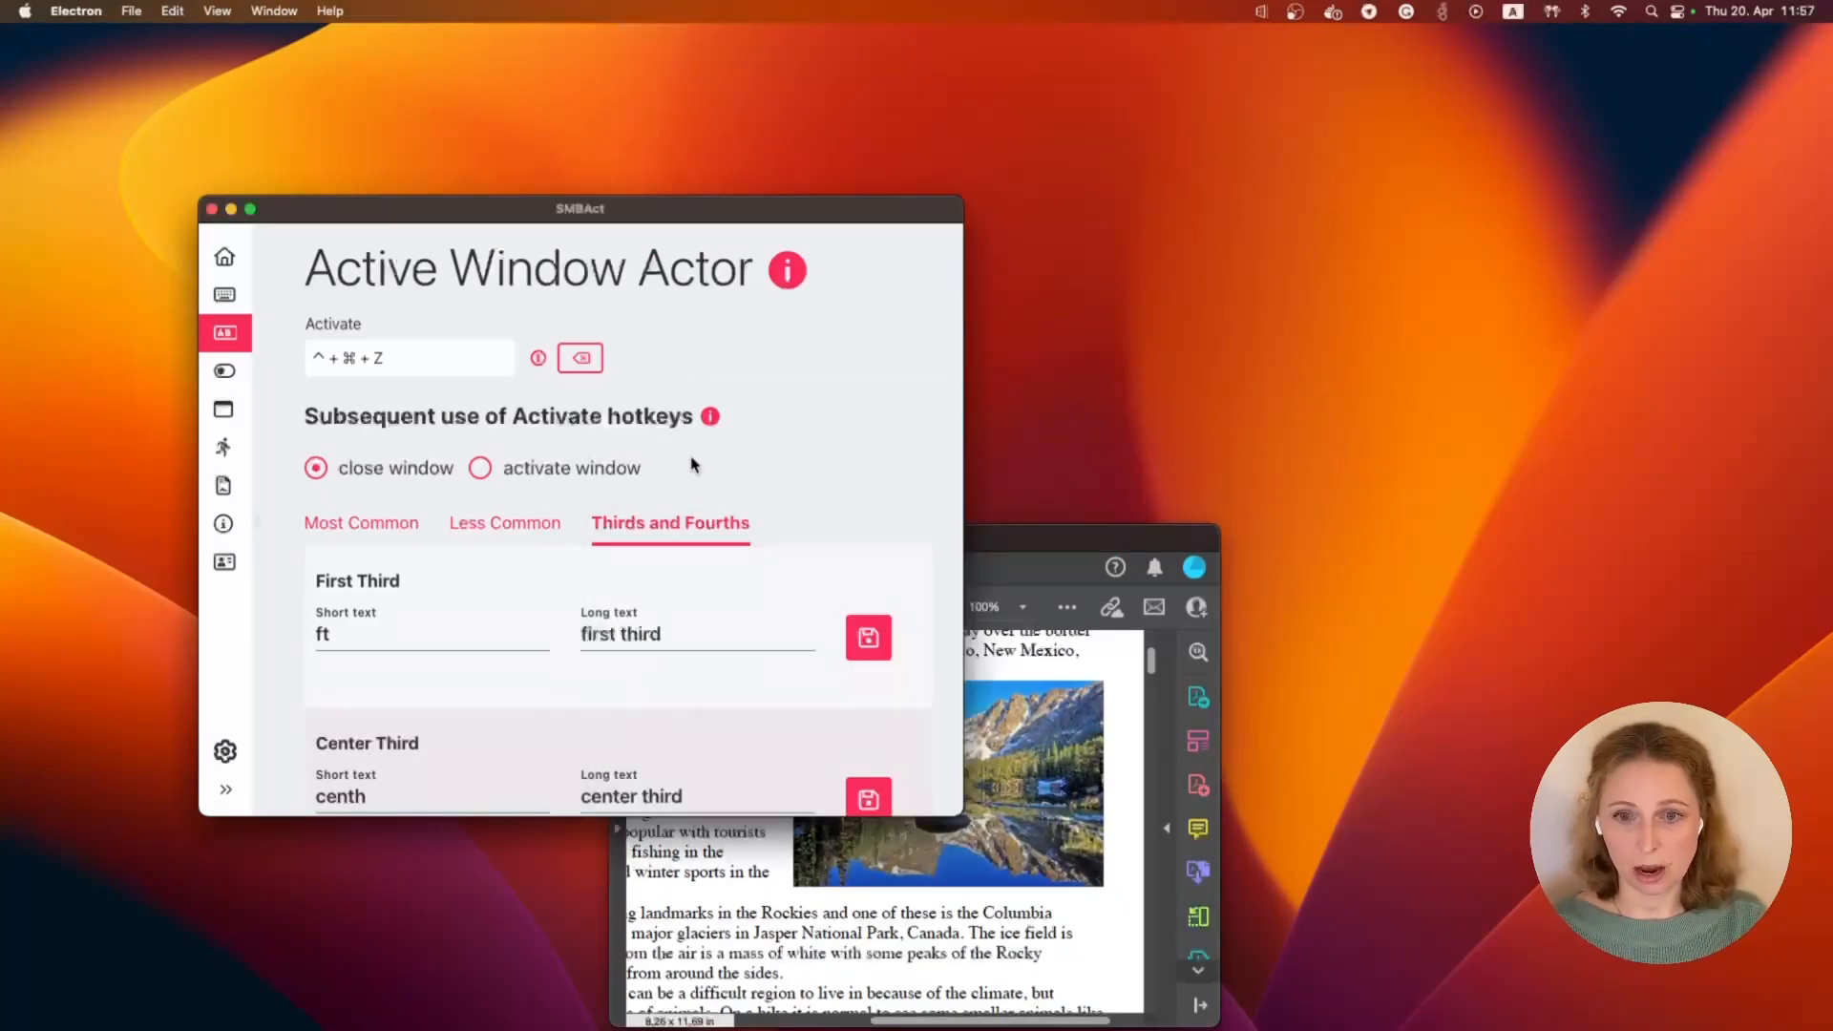
{"action": "left_click", "coordinate": [479, 470]}
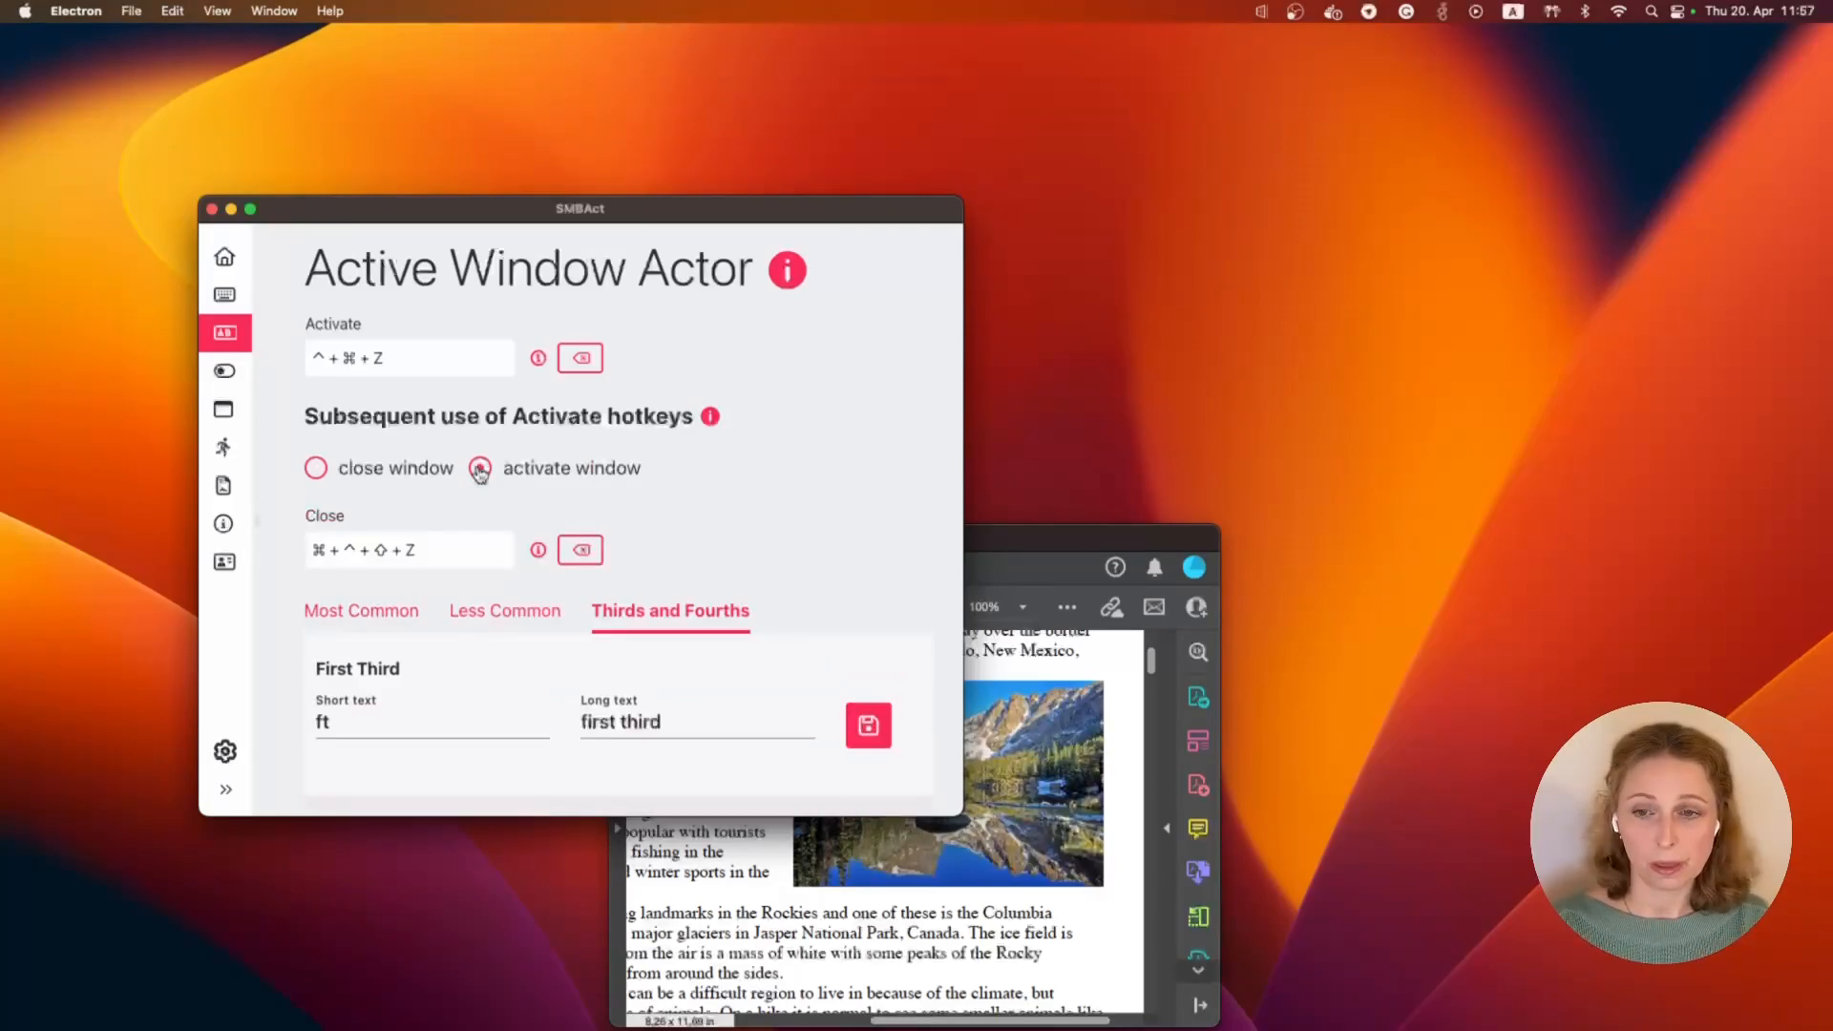
{"action": "left_click", "coordinate": [1058, 540]}
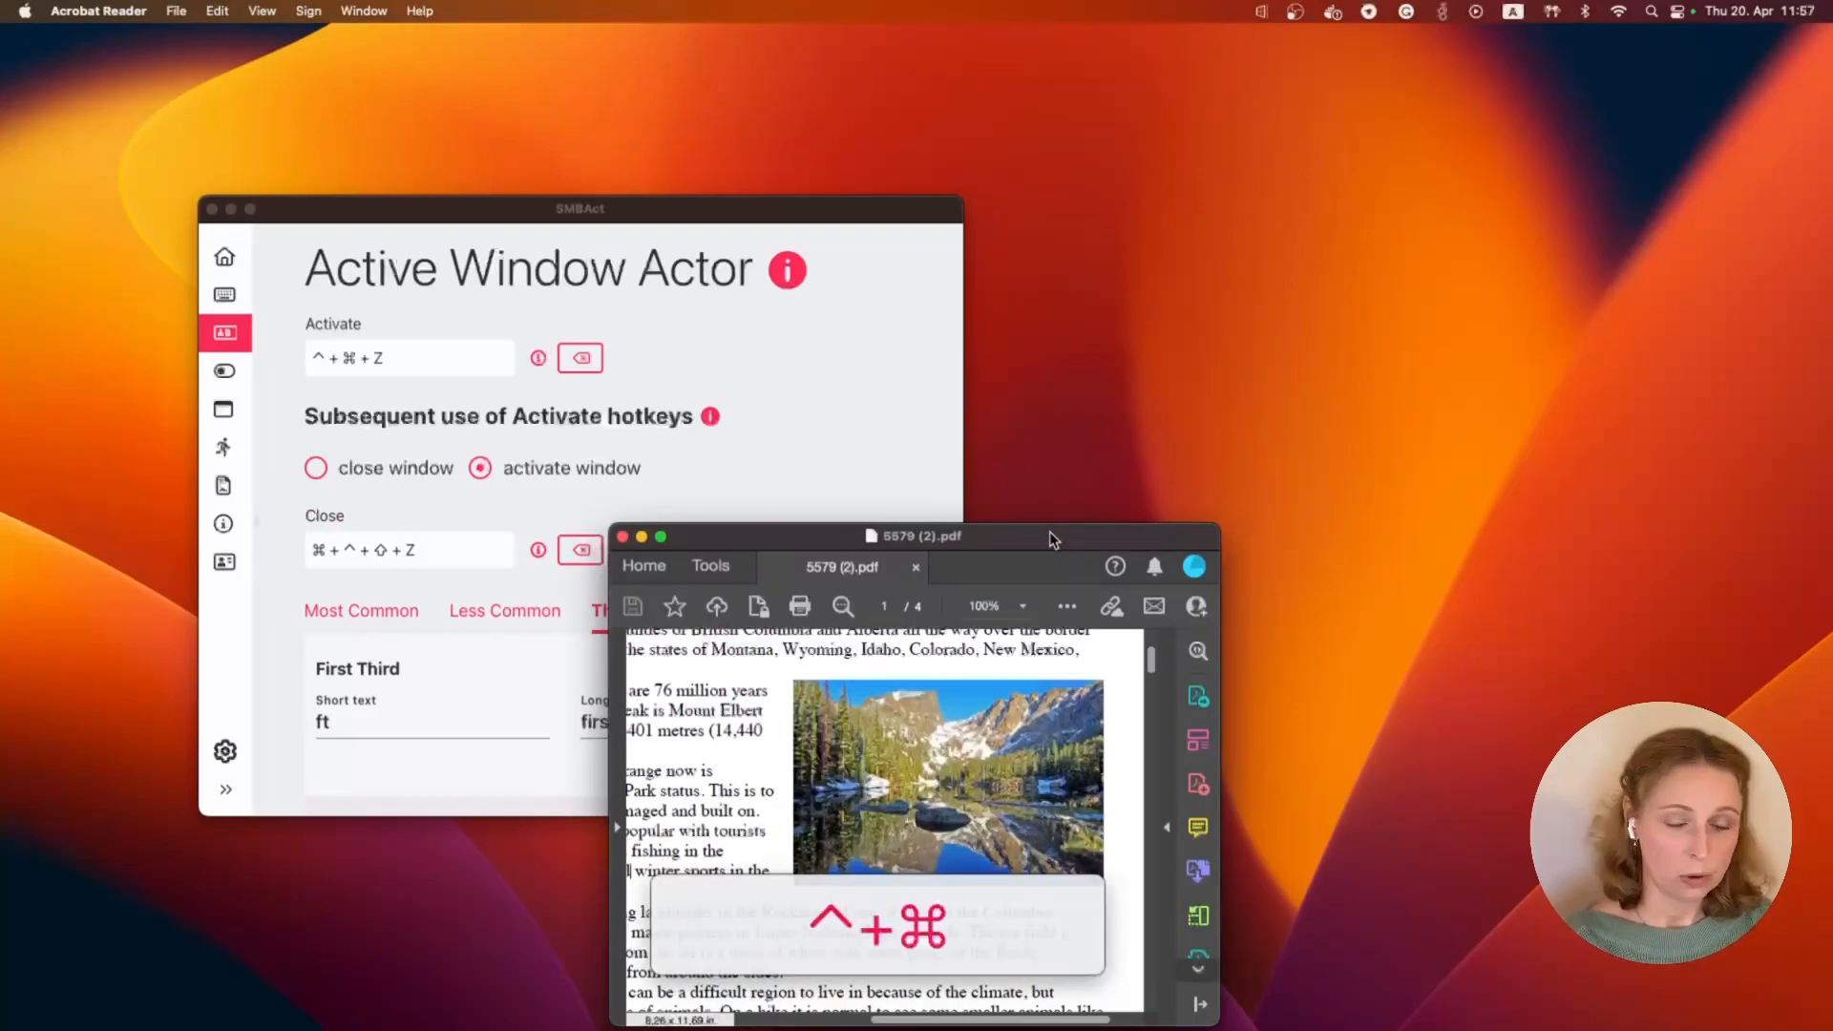
{"action": "key", "text": "ctrl+super+z"}
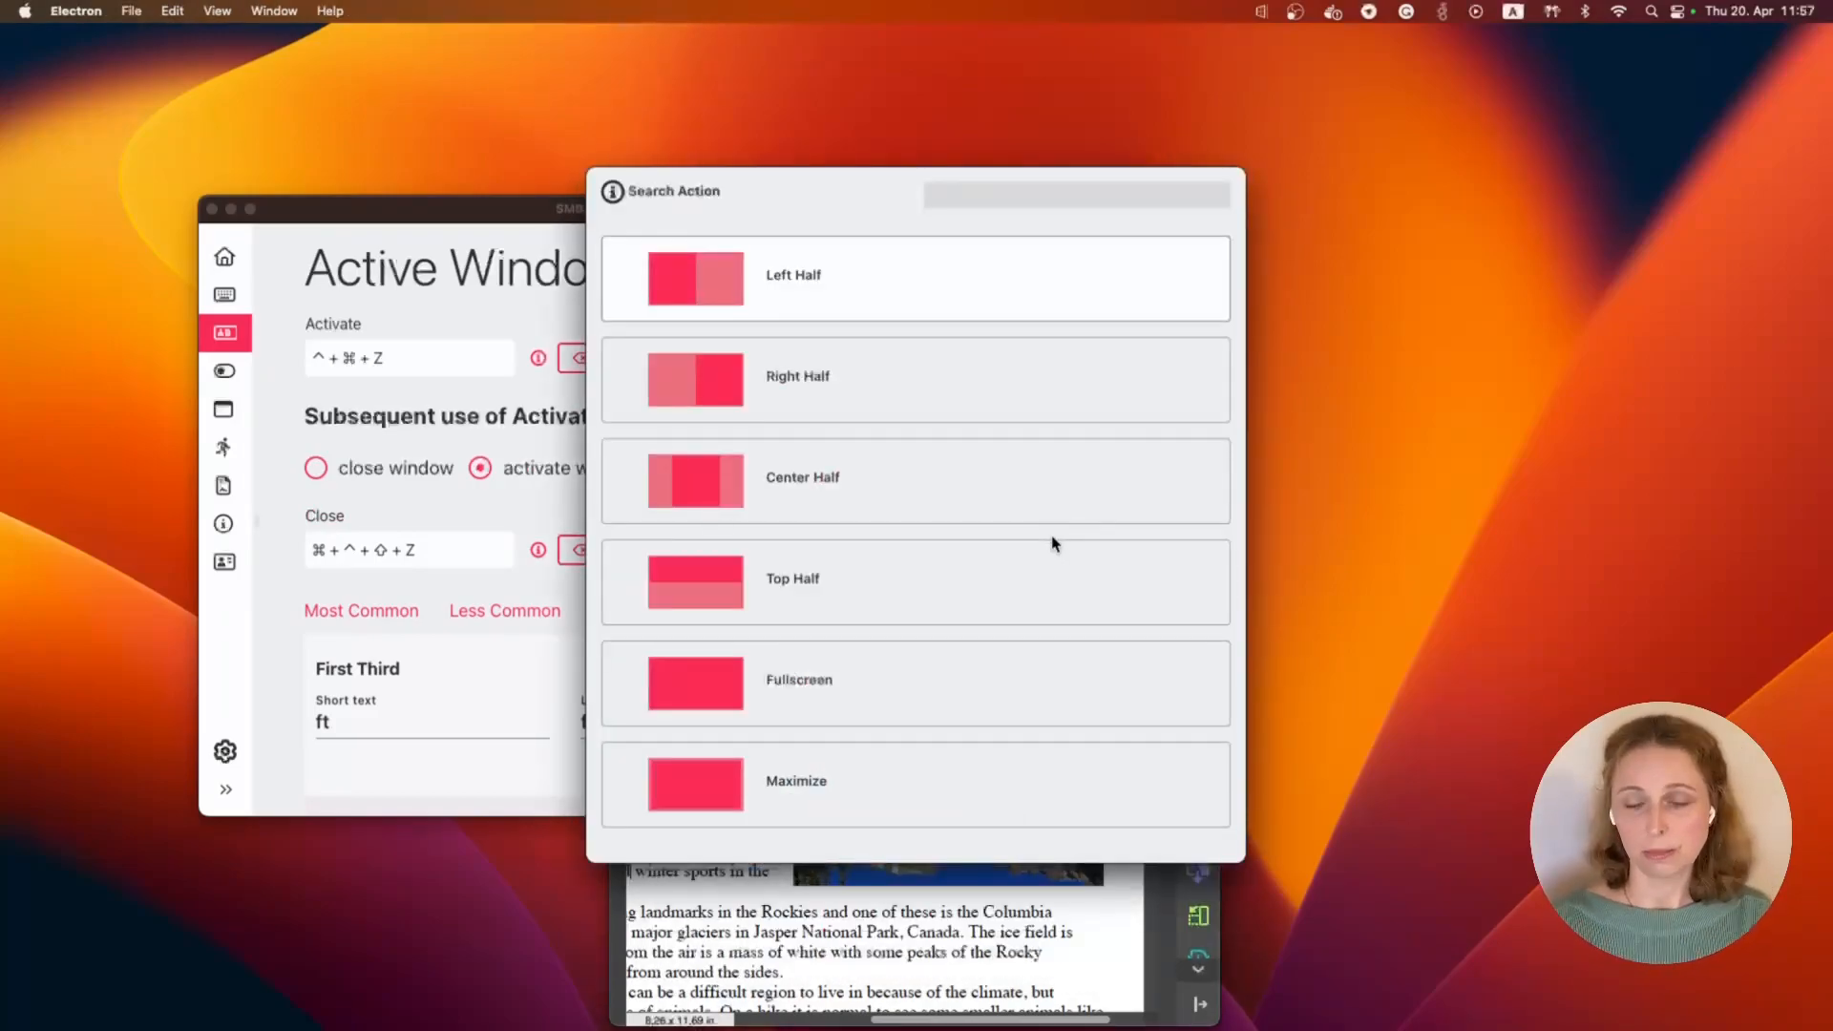
{"action": "left_click", "coordinate": [1396, 478]}
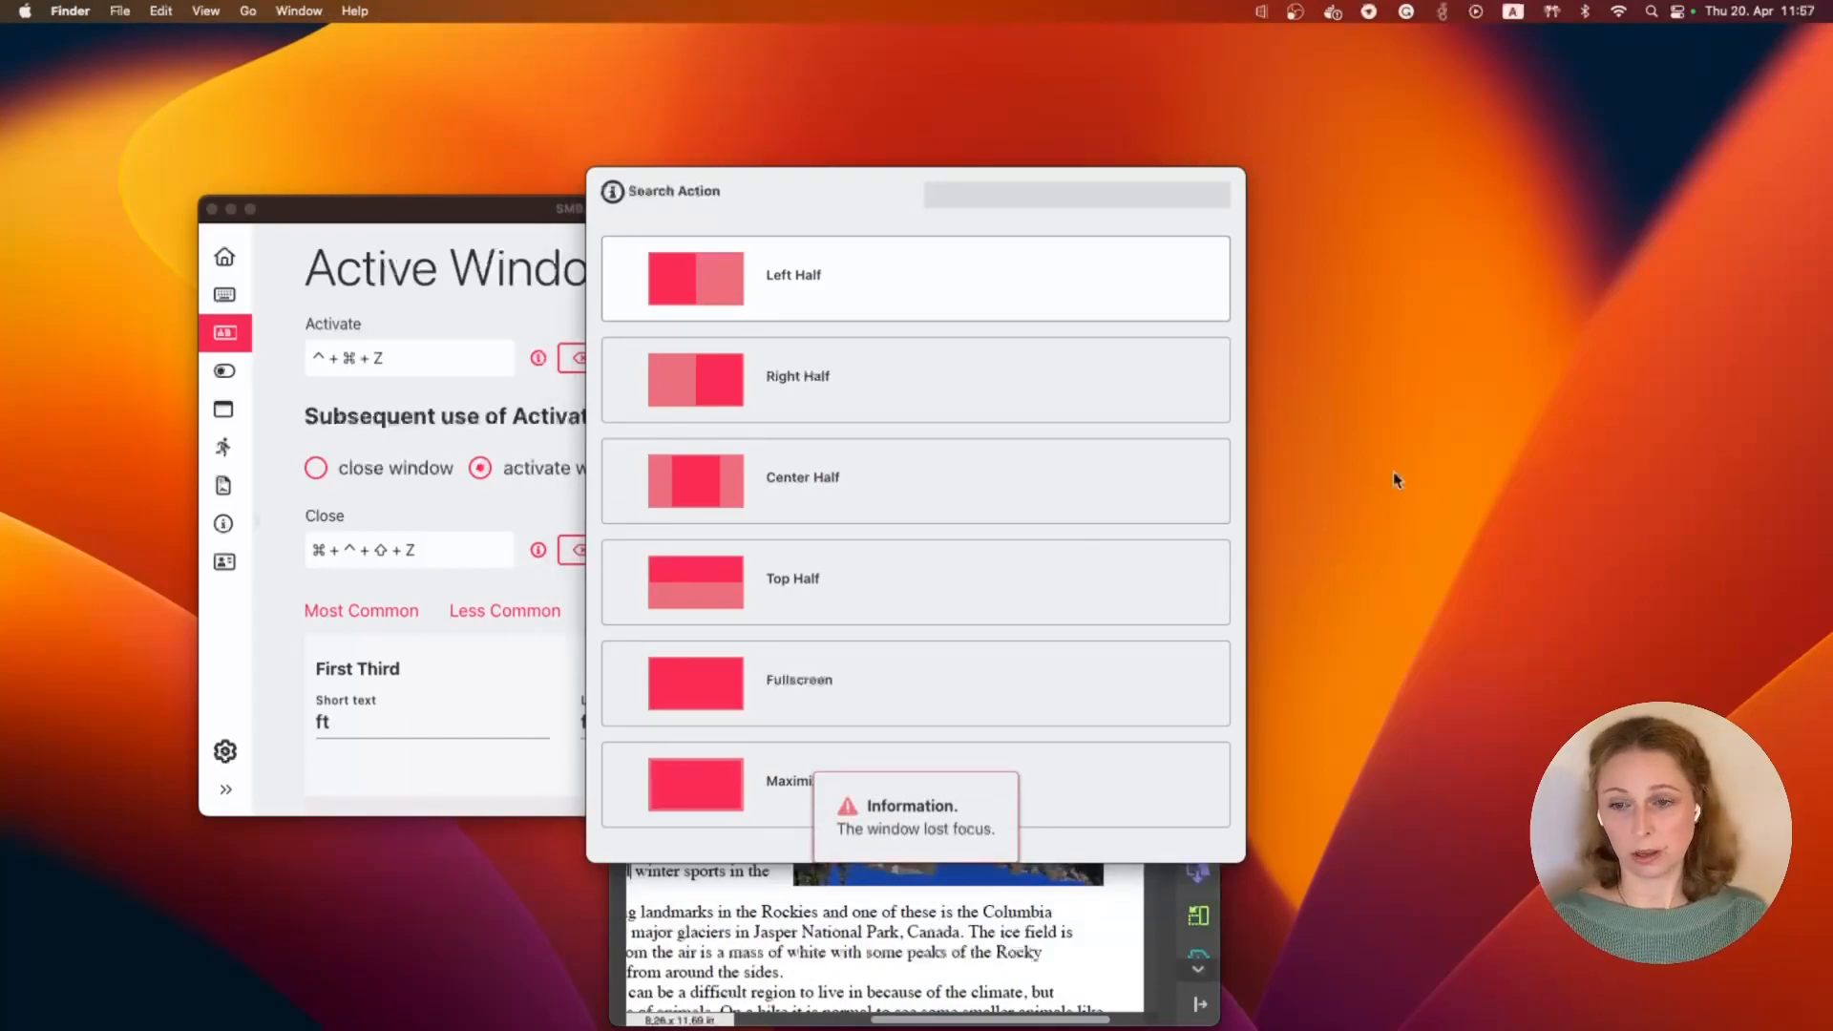
{"action": "key", "text": "ctrl+super+z"}
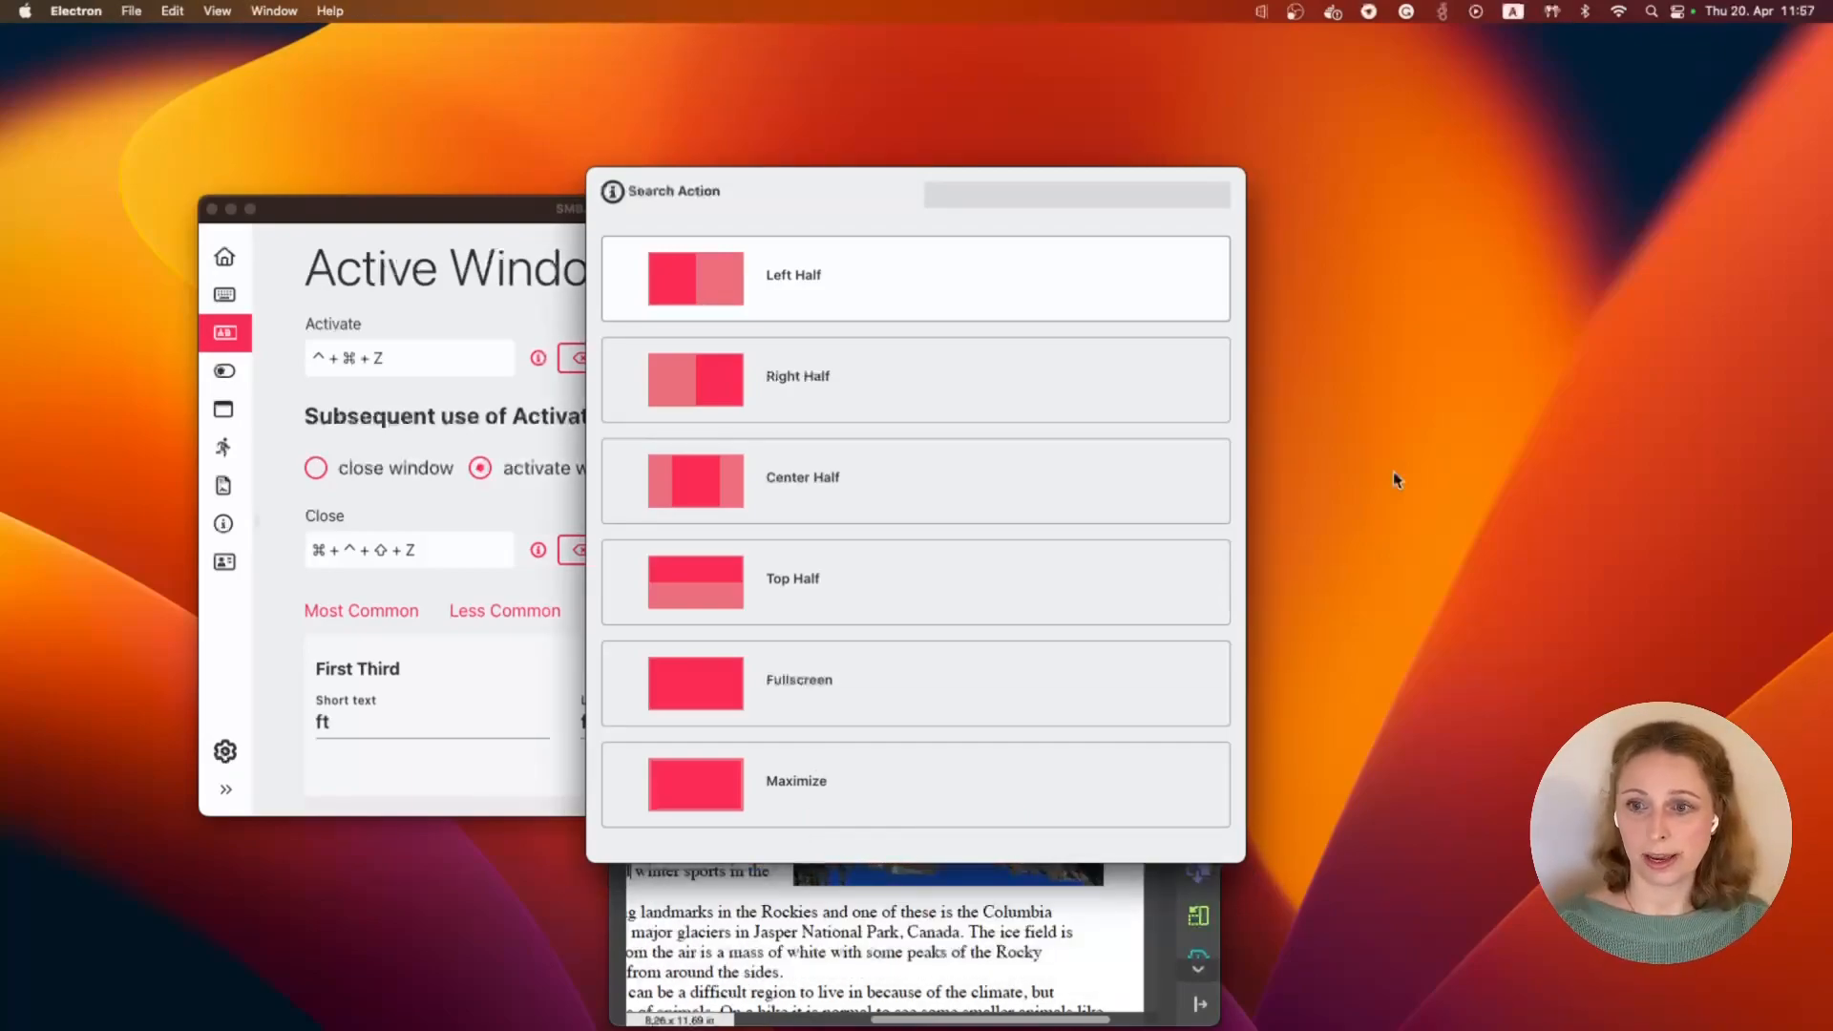
Search the window actions for "dd", take focus away from the search window, and reactivate it with the Activate hotkeys.
{"action": "type", "text": "dd"}
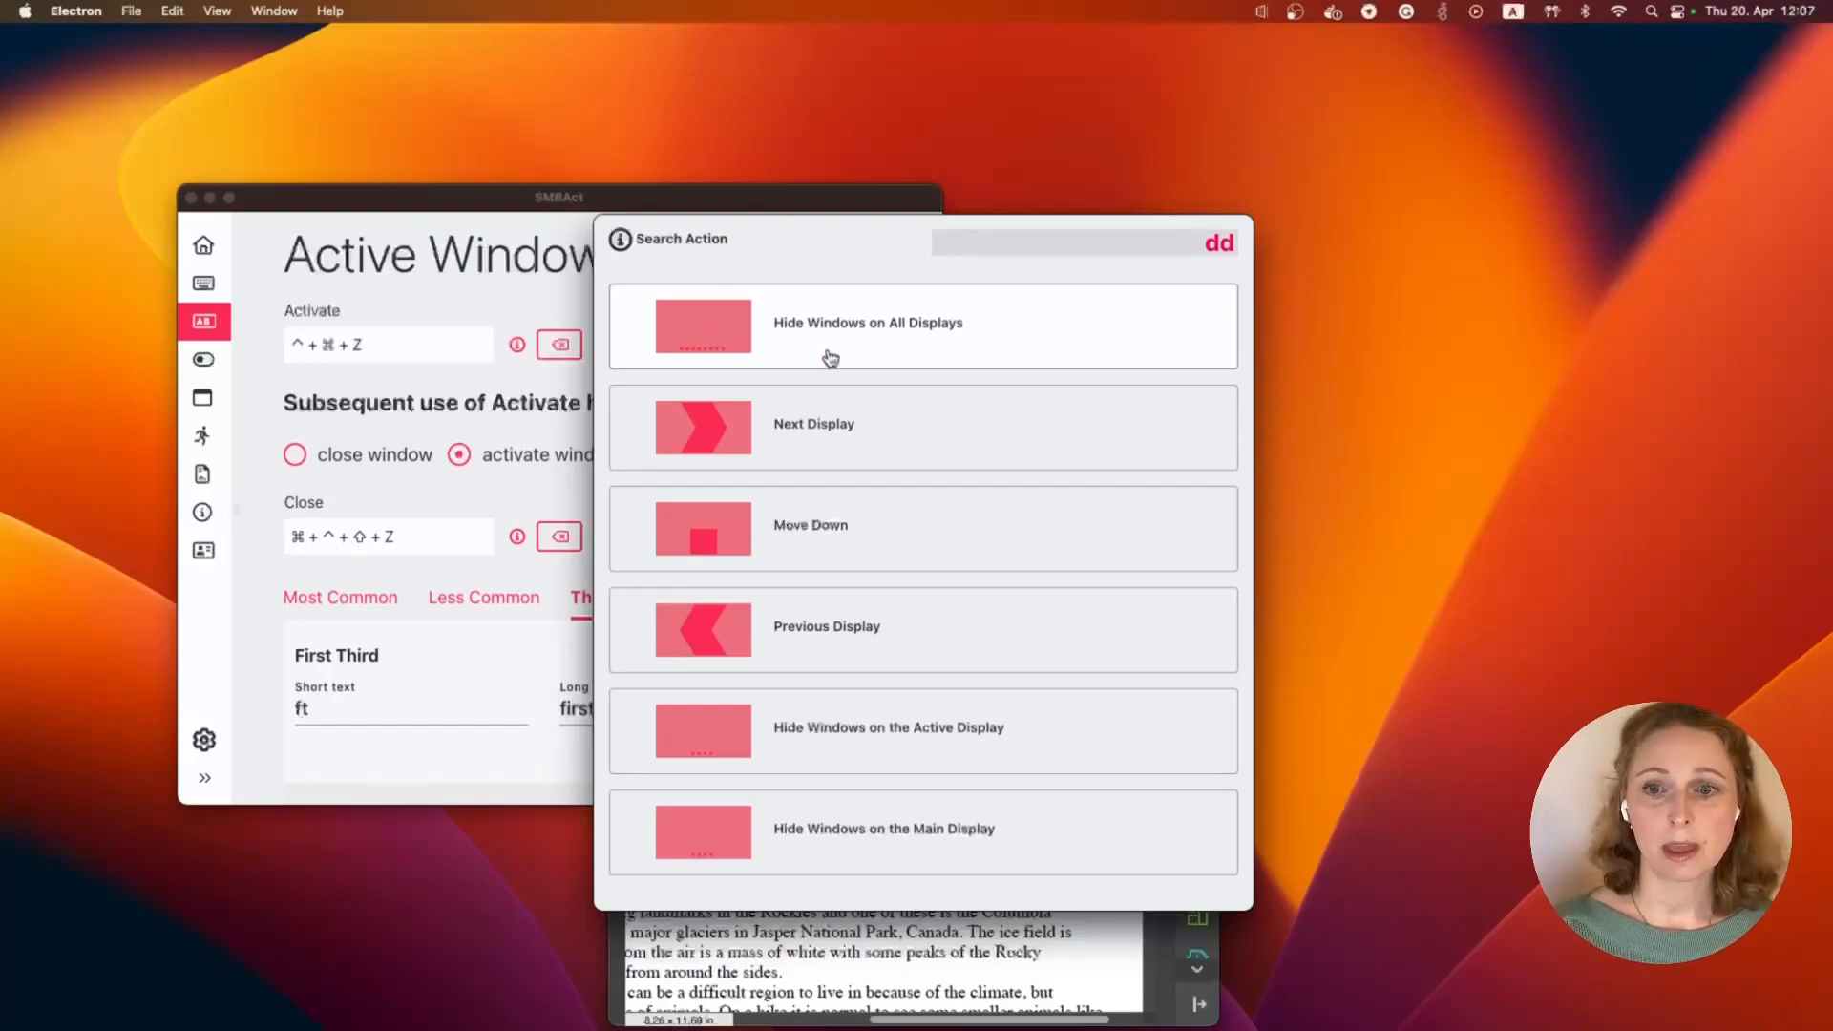
{"action": "left_click", "coordinate": [1369, 427]}
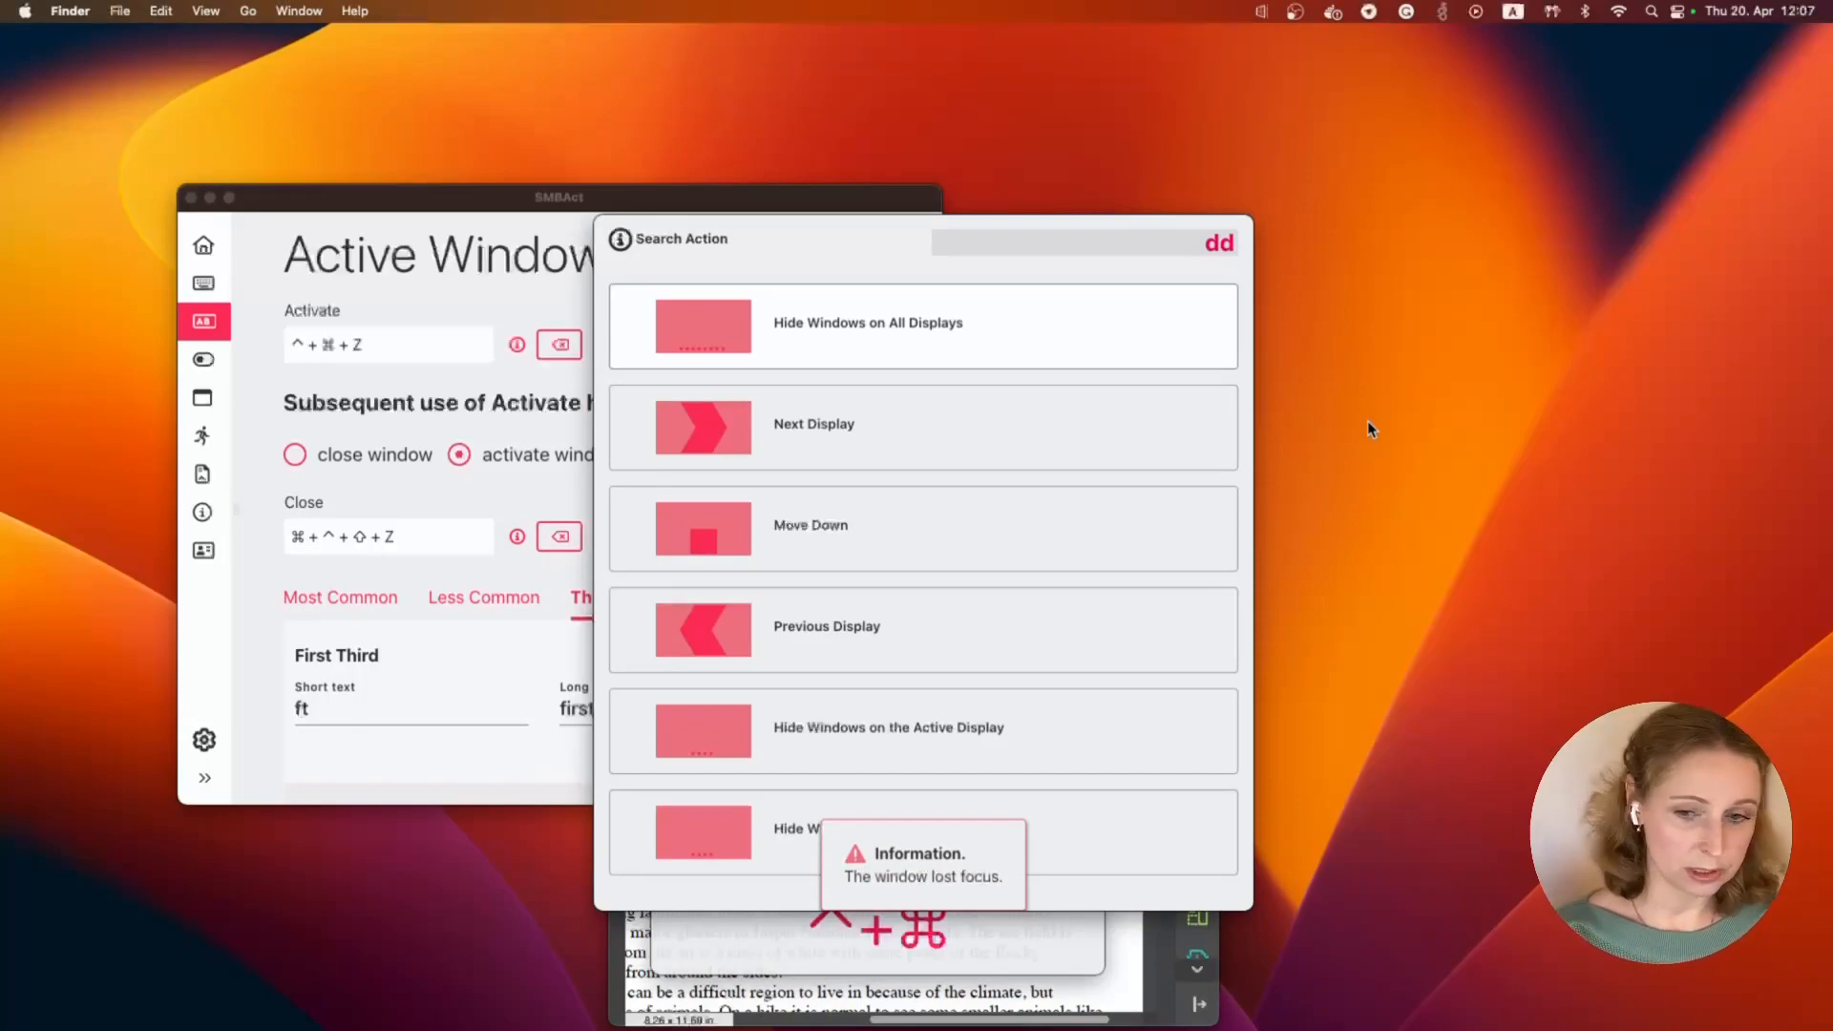
{"action": "key", "text": "ctrl+super+z"}
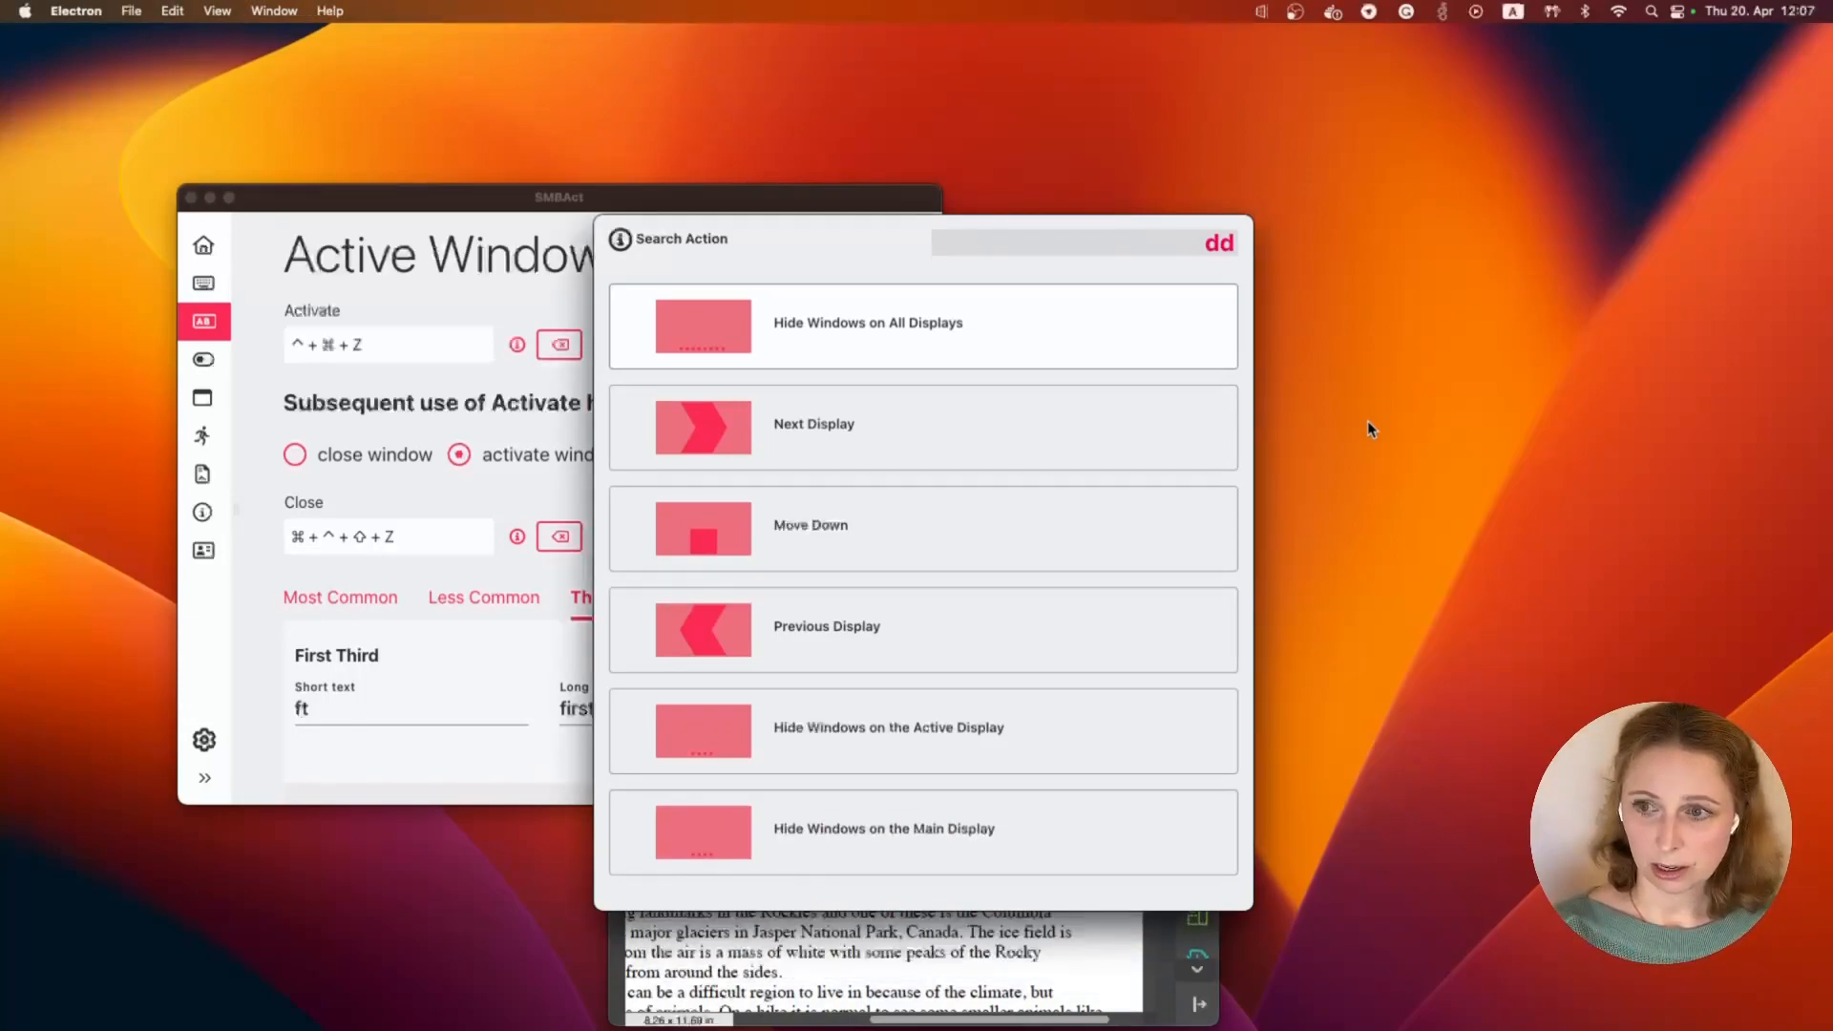
Take focus away from the action search window and dismiss it with the configured Close hotkeys.
{"action": "left_click", "coordinate": [1367, 423]}
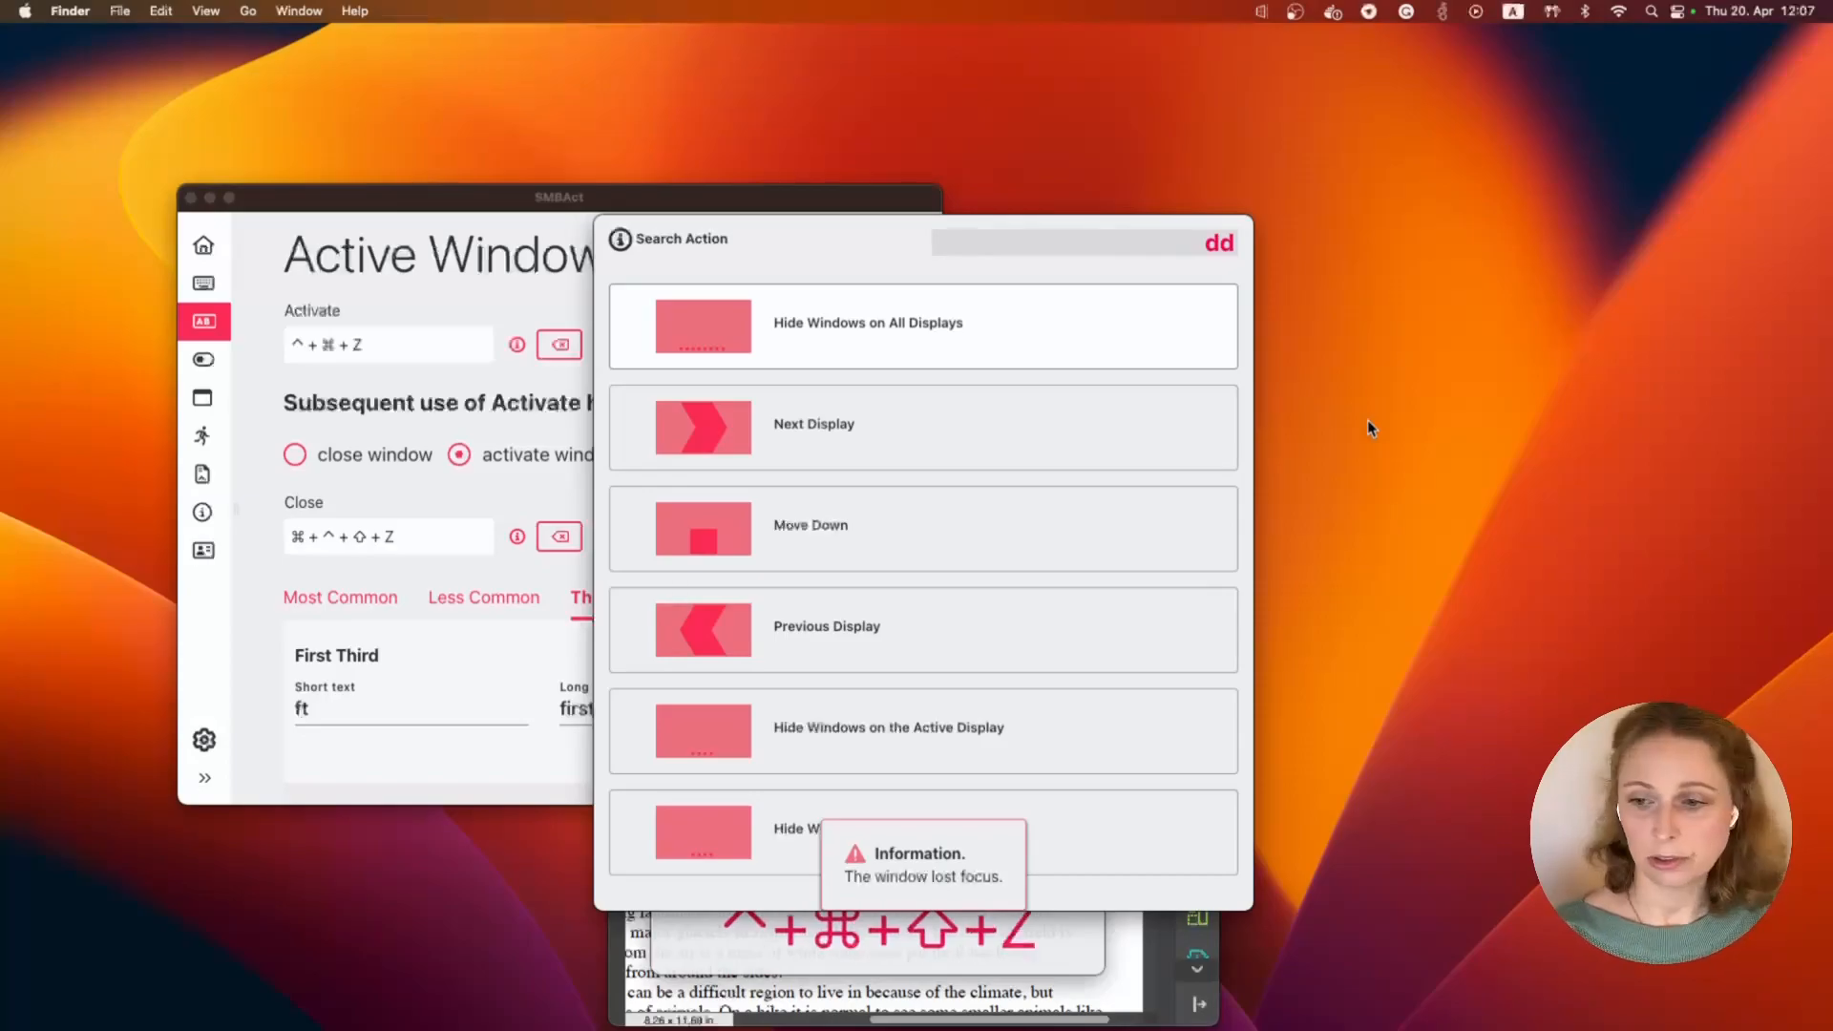
{"action": "key", "text": "ctrl+super+shift+z"}
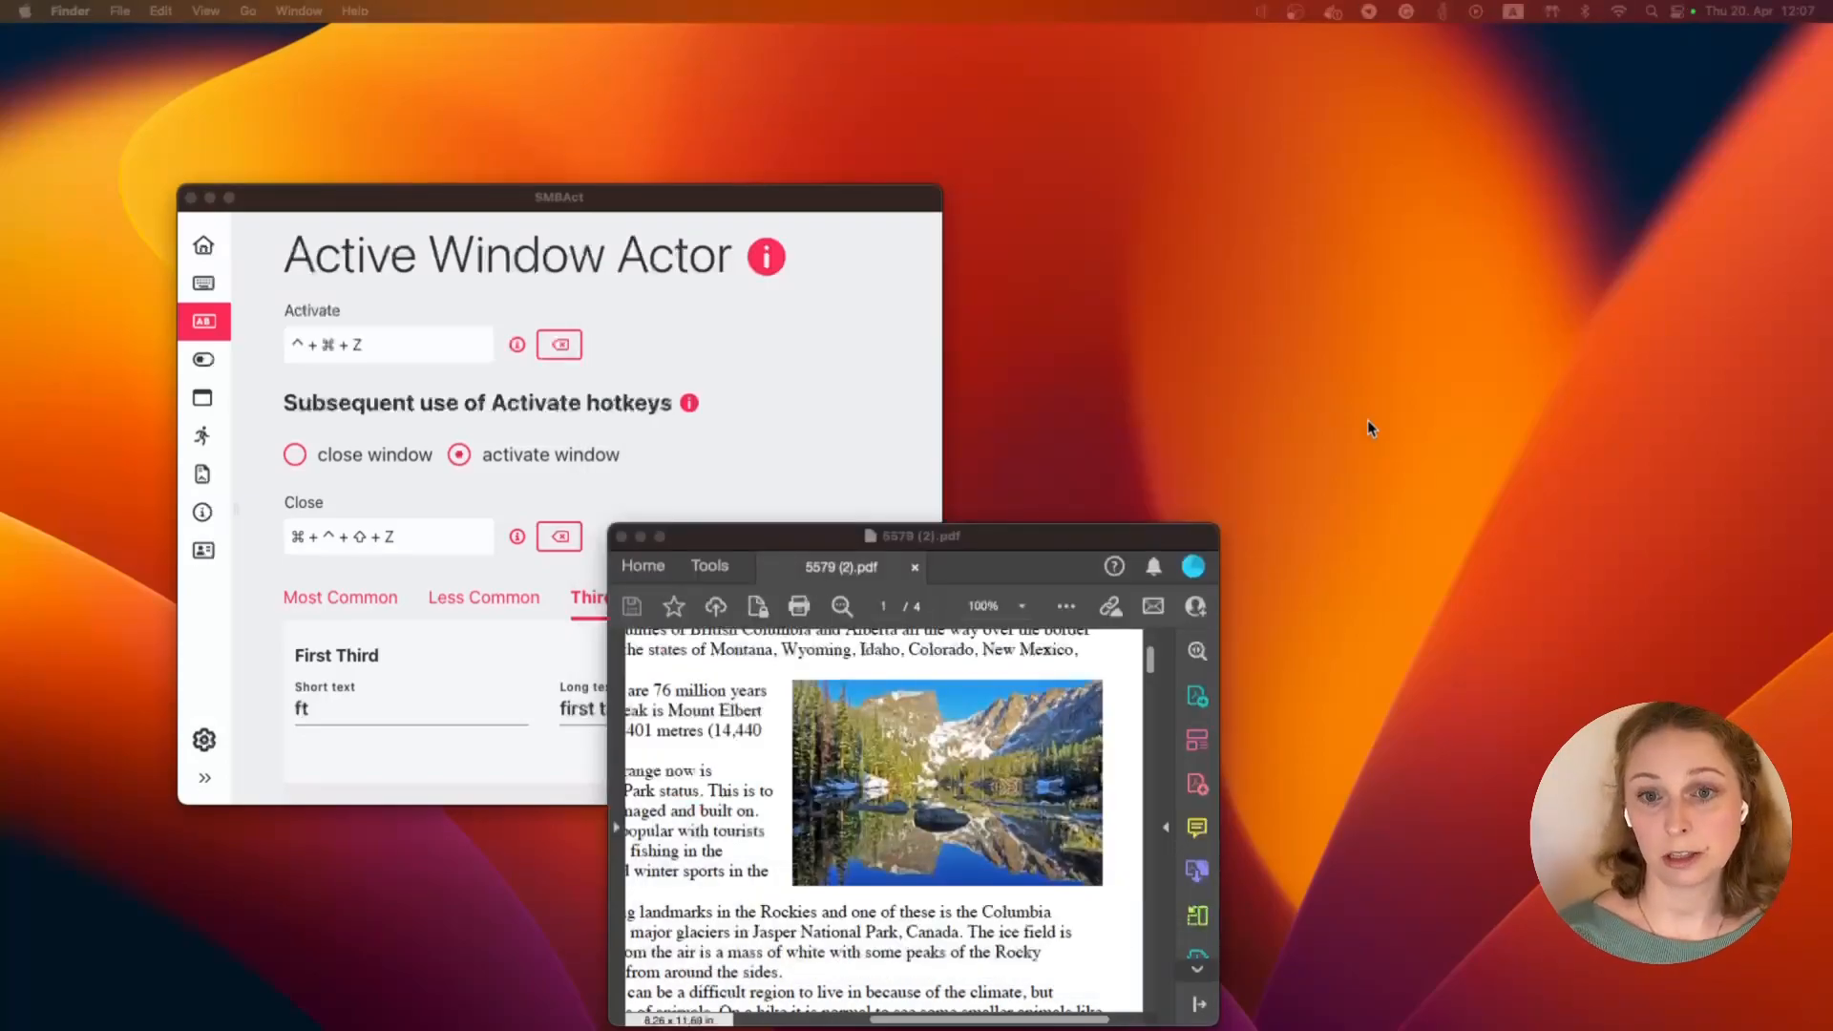